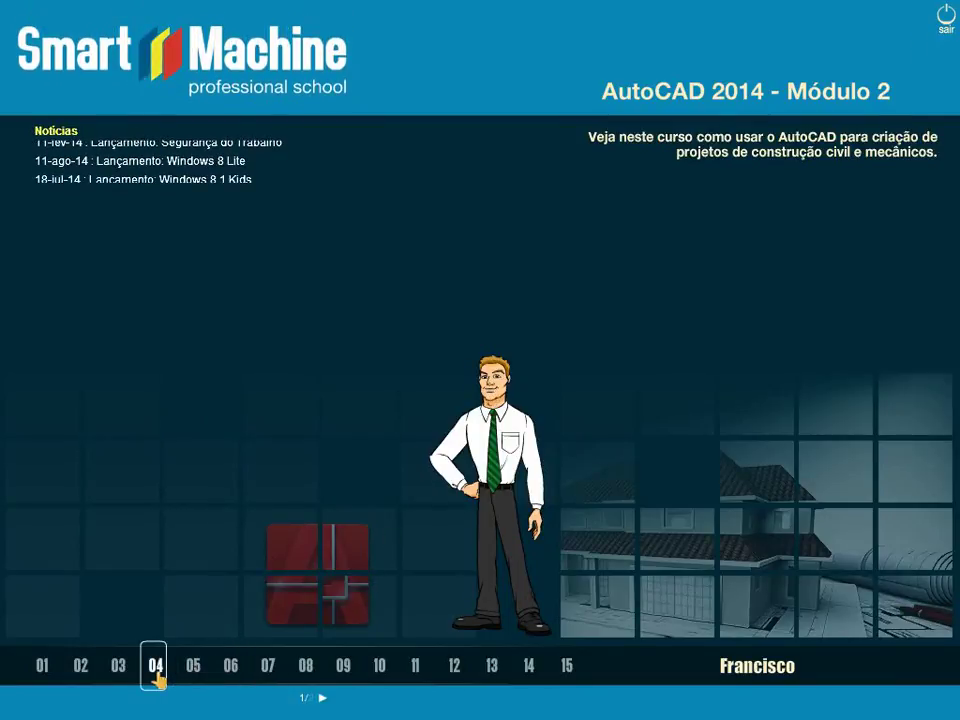
Step: Open lesson 04, '1 - Portas', and start its video showing the Casa_01_Dormitório plan
click(156, 674)
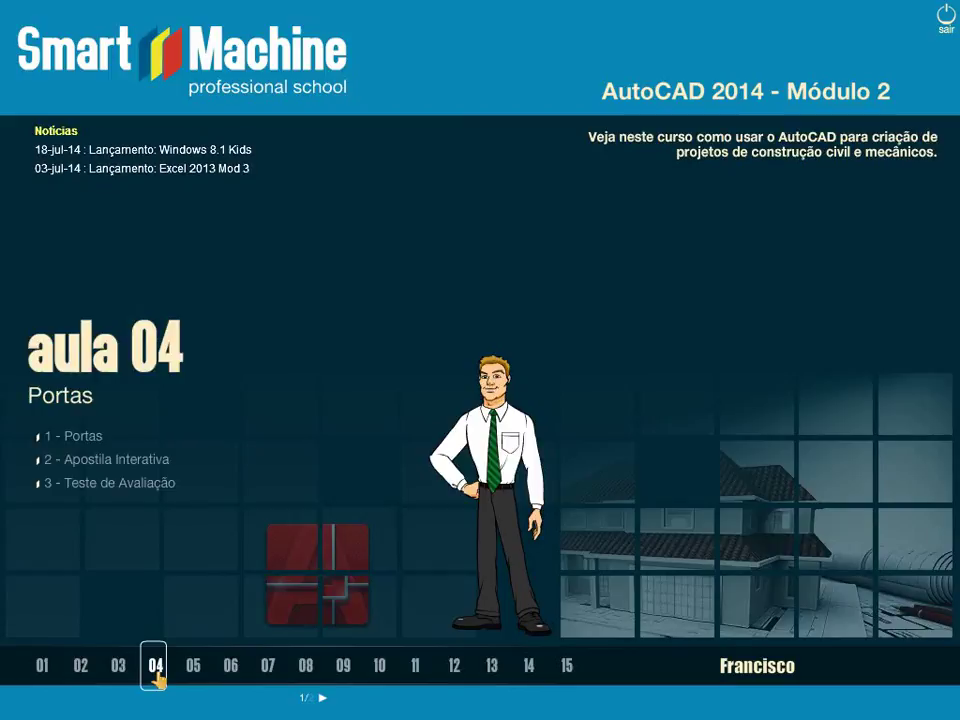
click(93, 440)
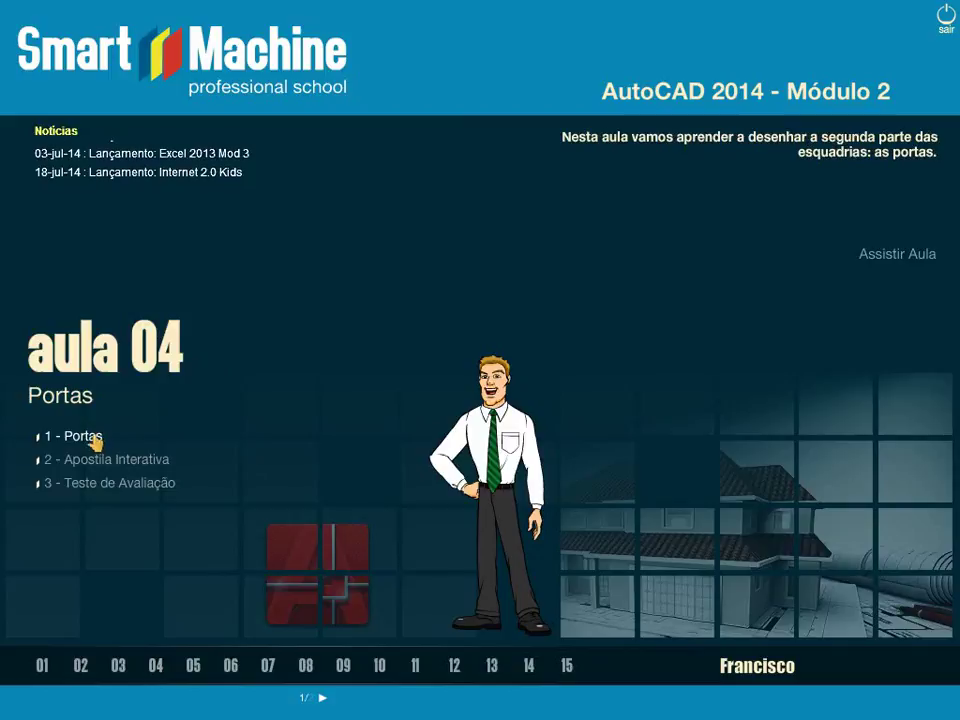
click(870, 264)
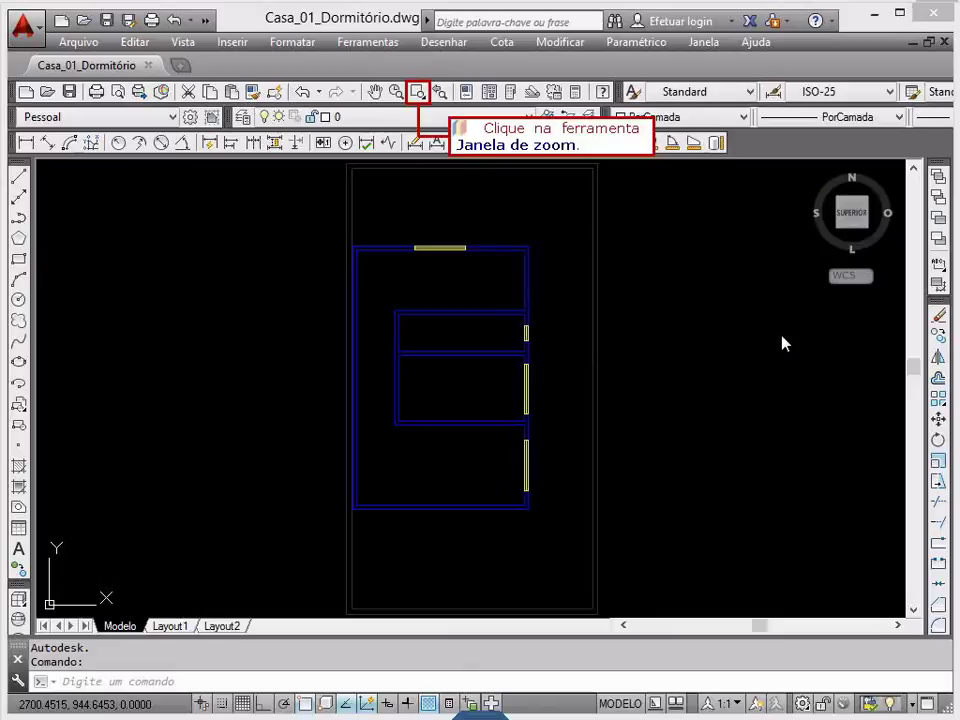
Step: Zoom Window from below-right of the plan to above-left of the rooms
click(418, 93)
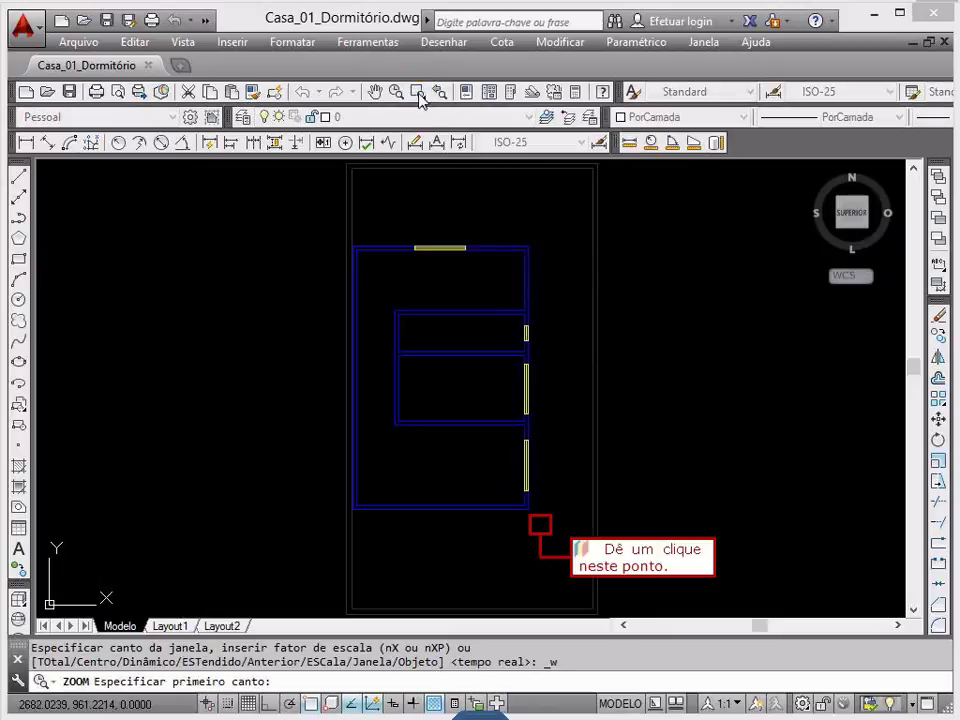
click(540, 524)
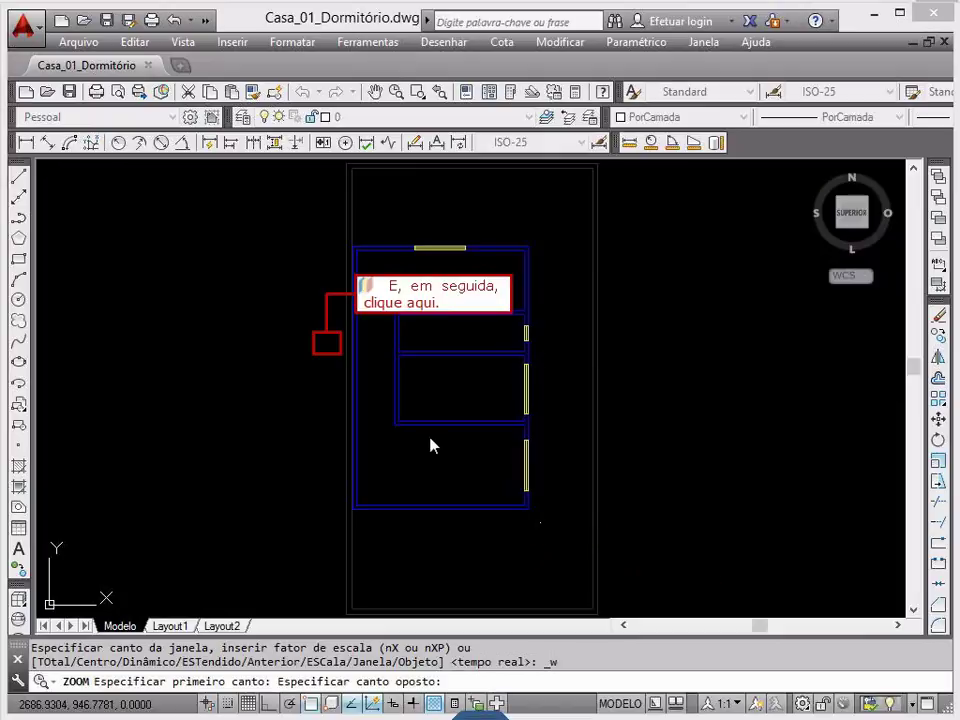
click(339, 346)
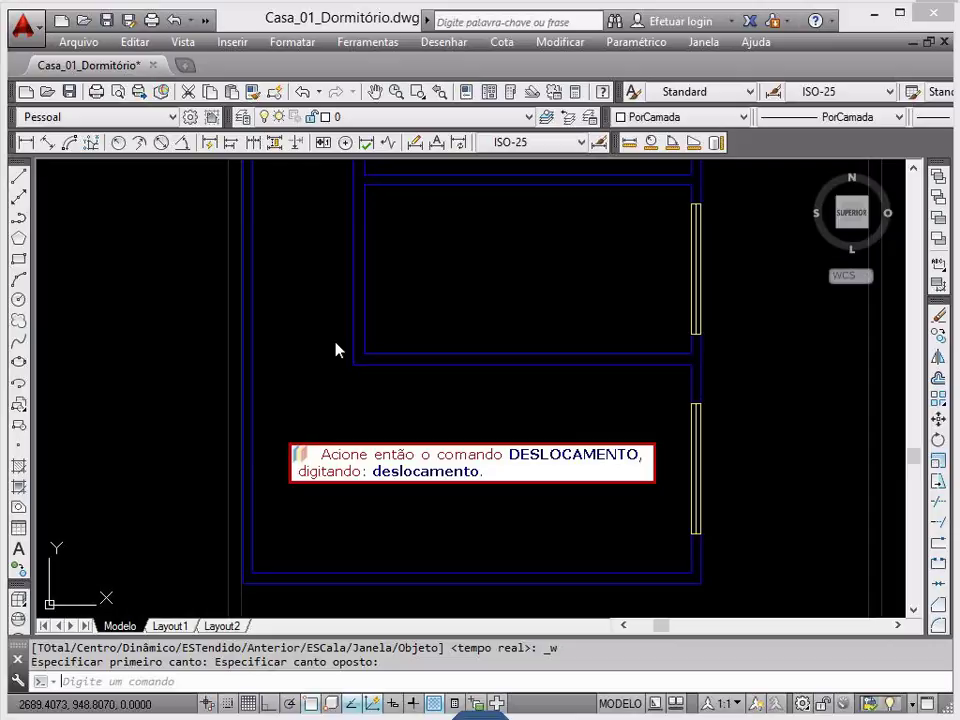
Step: Offset the left wall's short line 0.8 upward with DESLOCAMENTO to mark the door opening
text(desl)
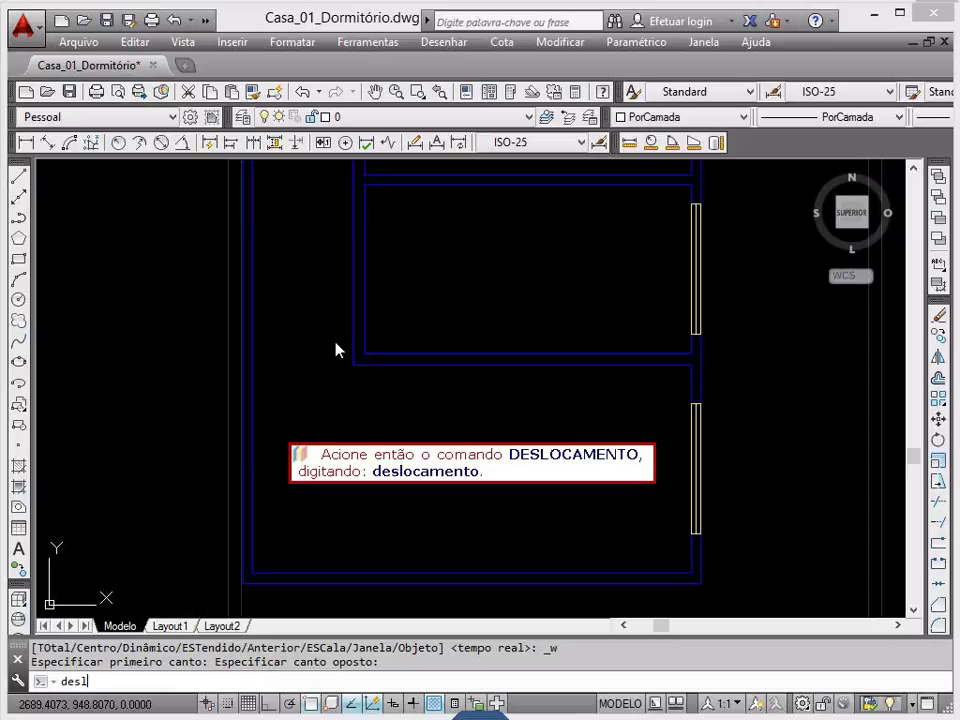
text(ocamento)
key(Return)
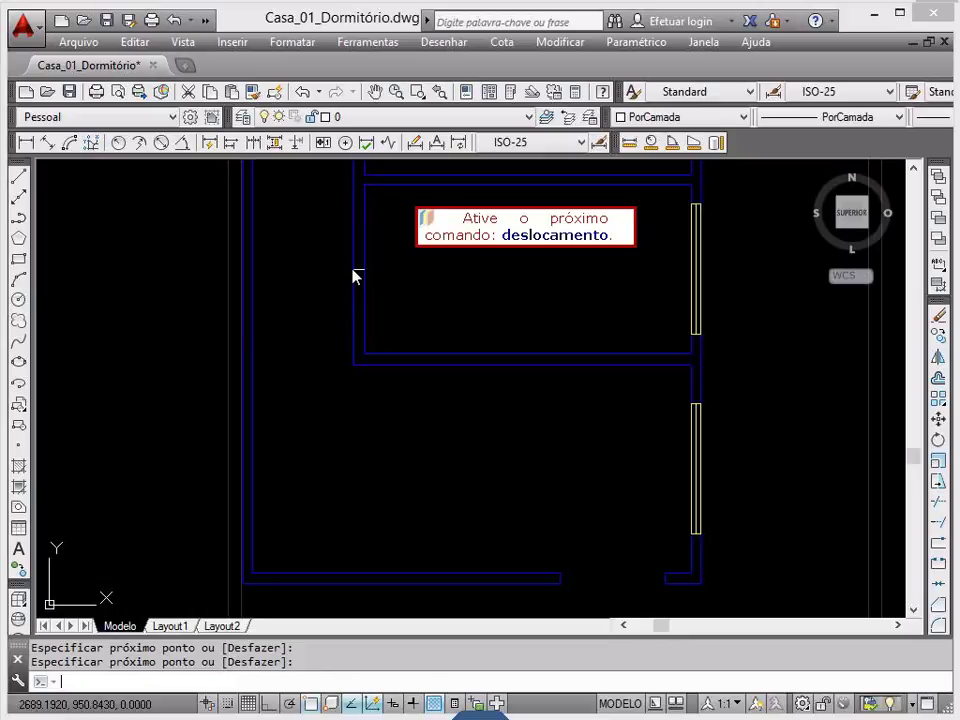
text(deslo)
text(camento)
key(Return)
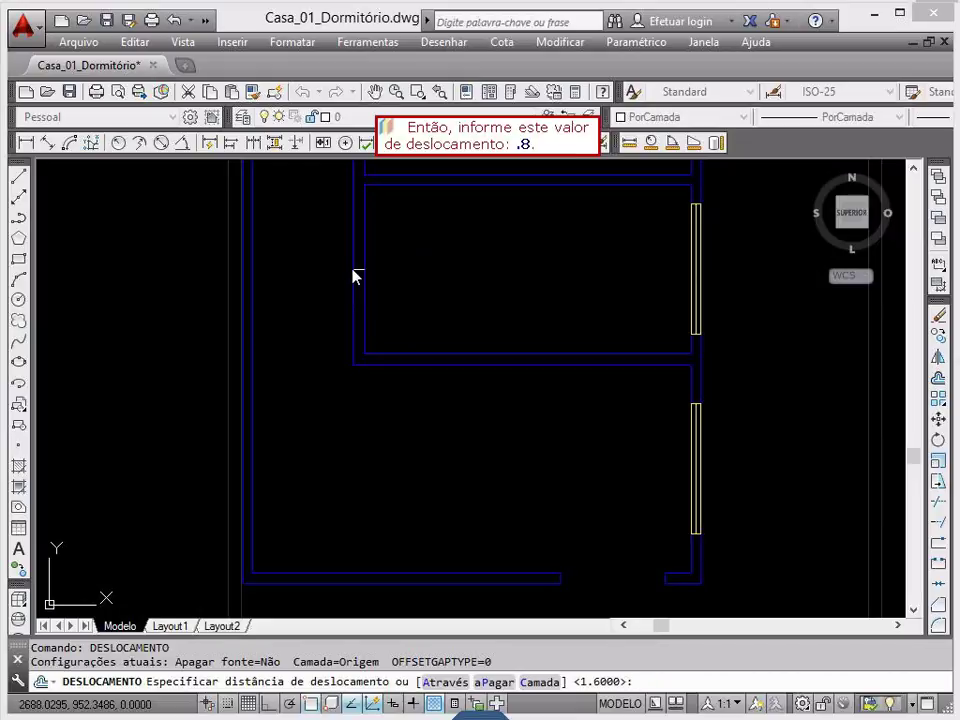
text(.8)
key(Return)
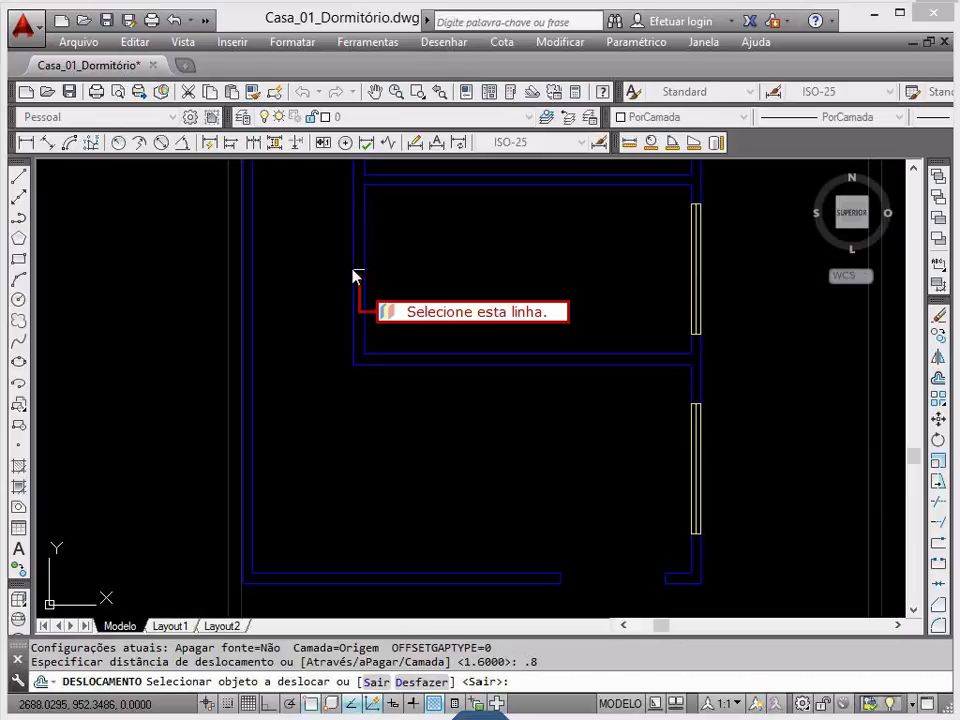
click(356, 277)
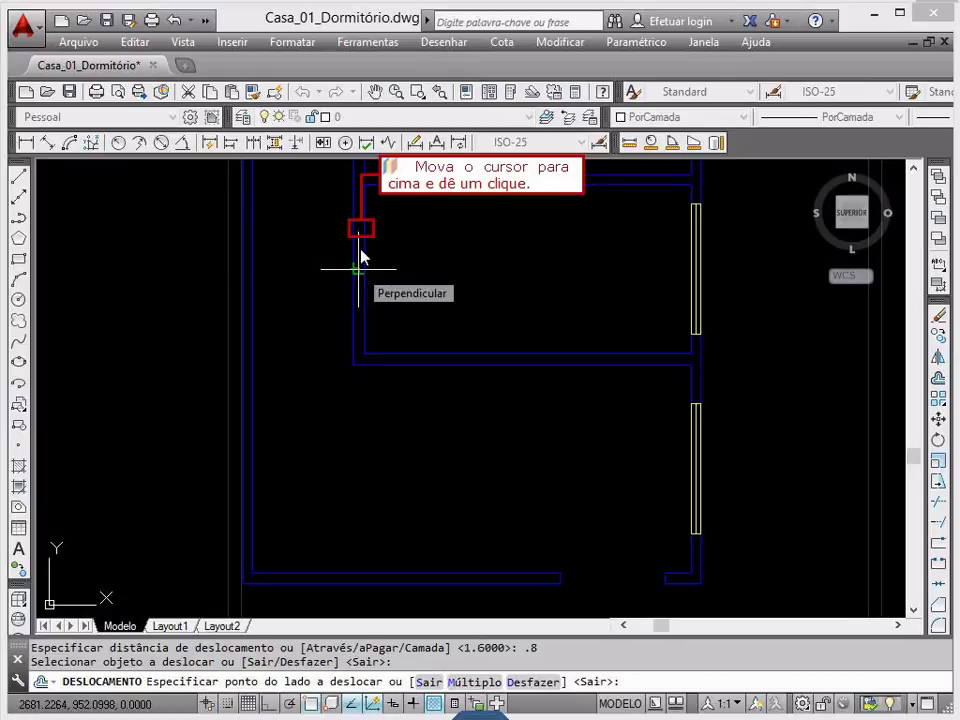
click(362, 235)
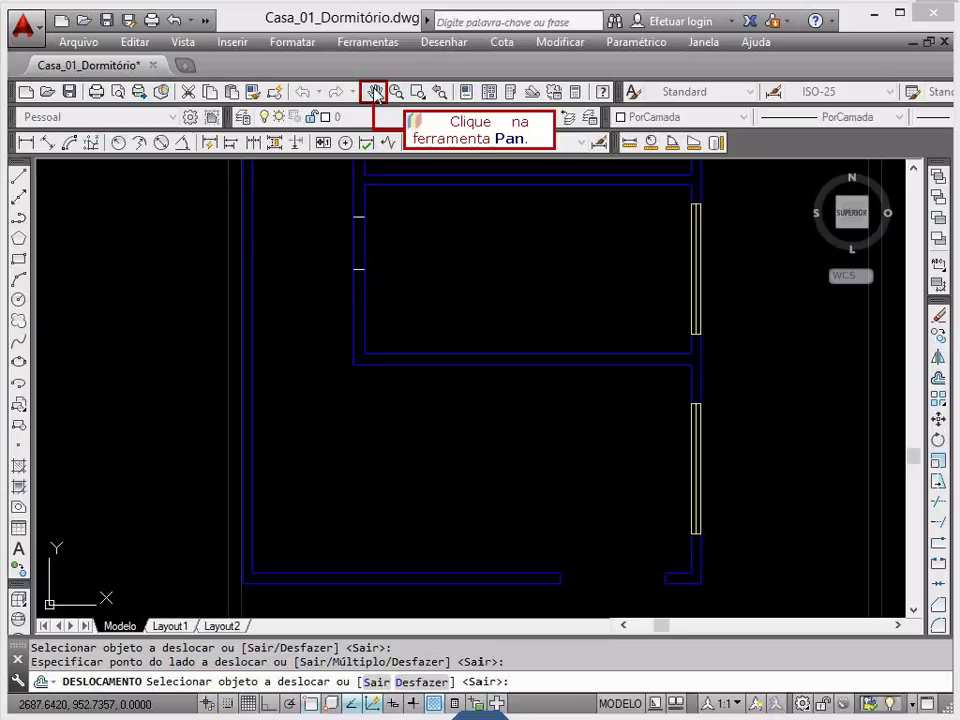
Step: Pan down to show the upper room and top window, then cancel the pending offset
click(374, 91)
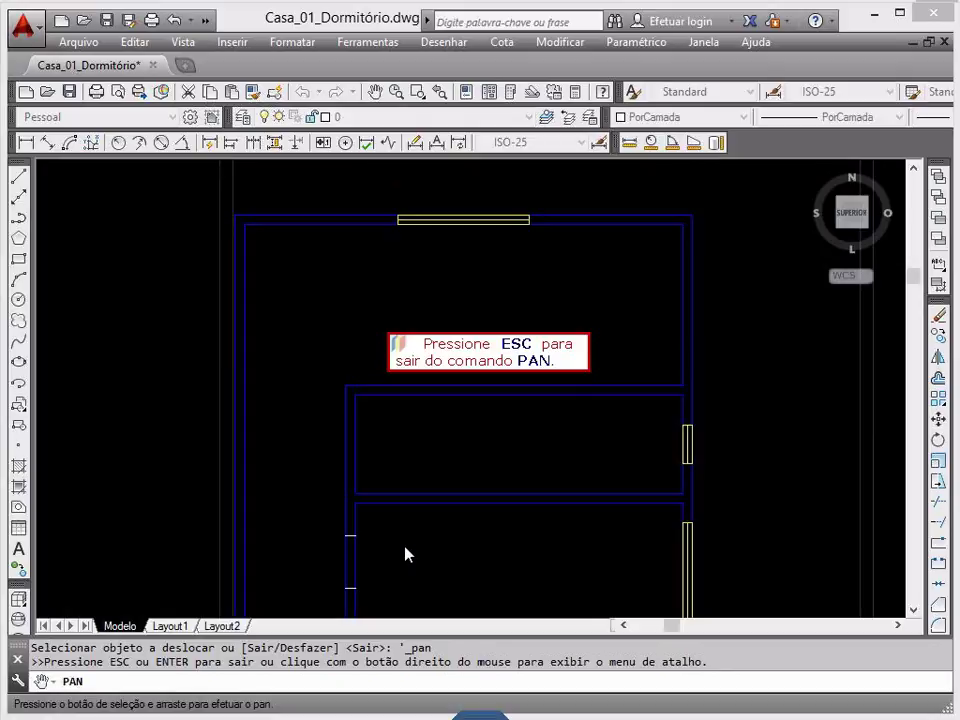
key(Escape)
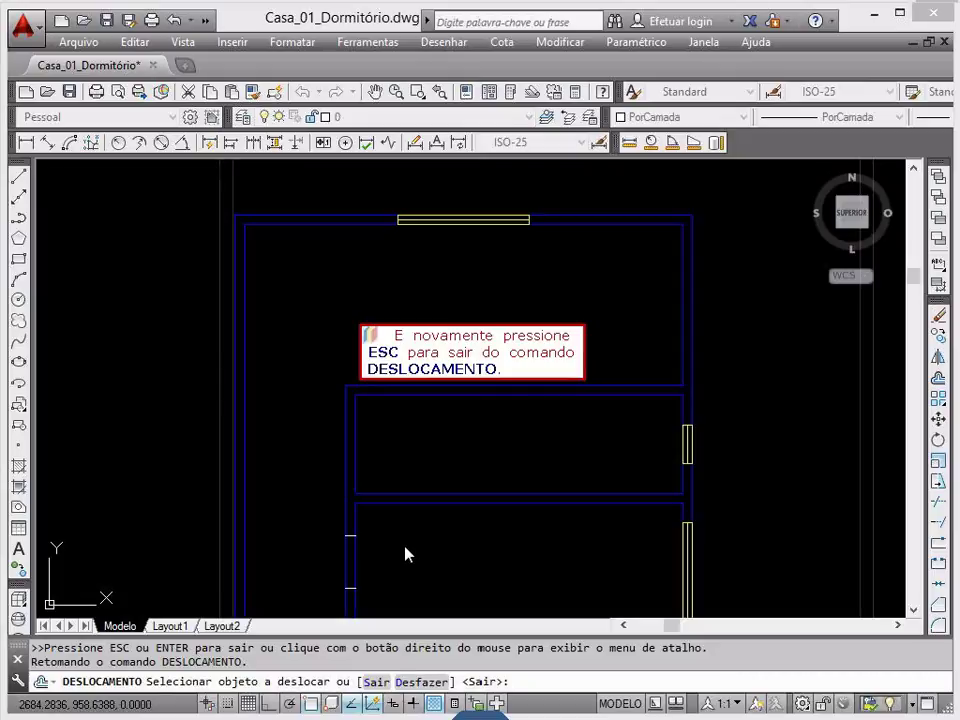
key(Escape)
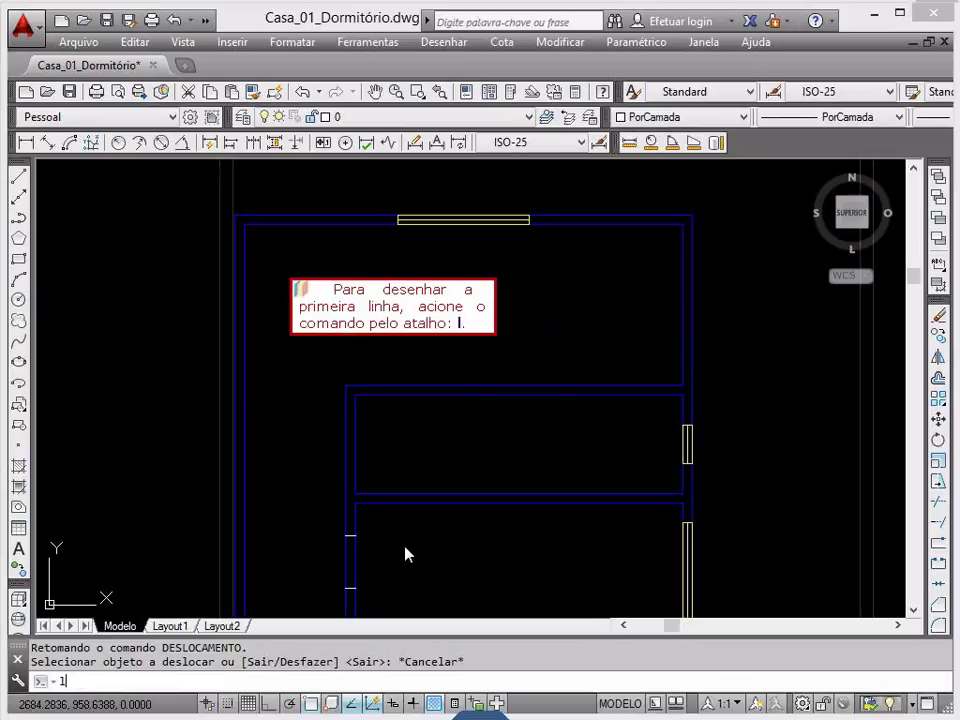
Step: Draw short lines from inner-wall midpoints across the middle room's left wall and upper room's right wall
text(l)
key(Return)
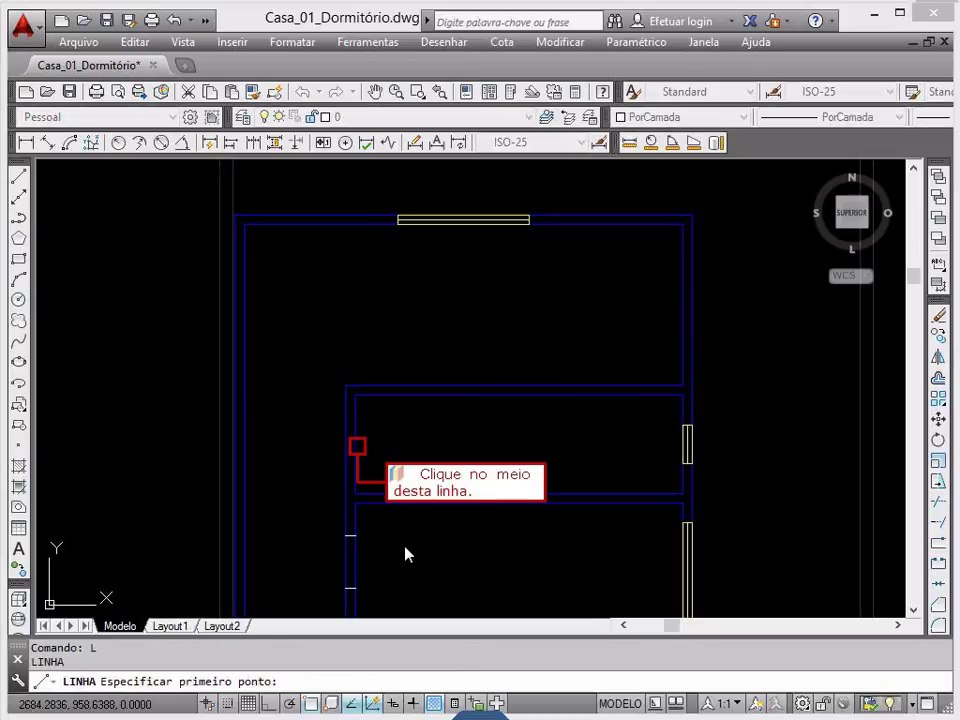
click(354, 444)
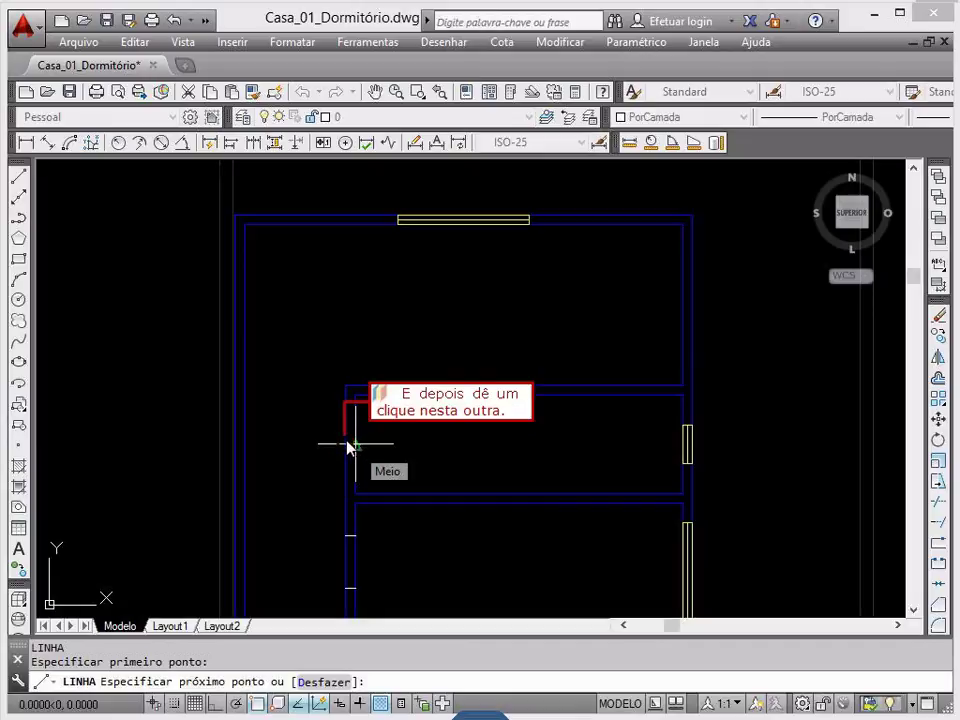
click(345, 444)
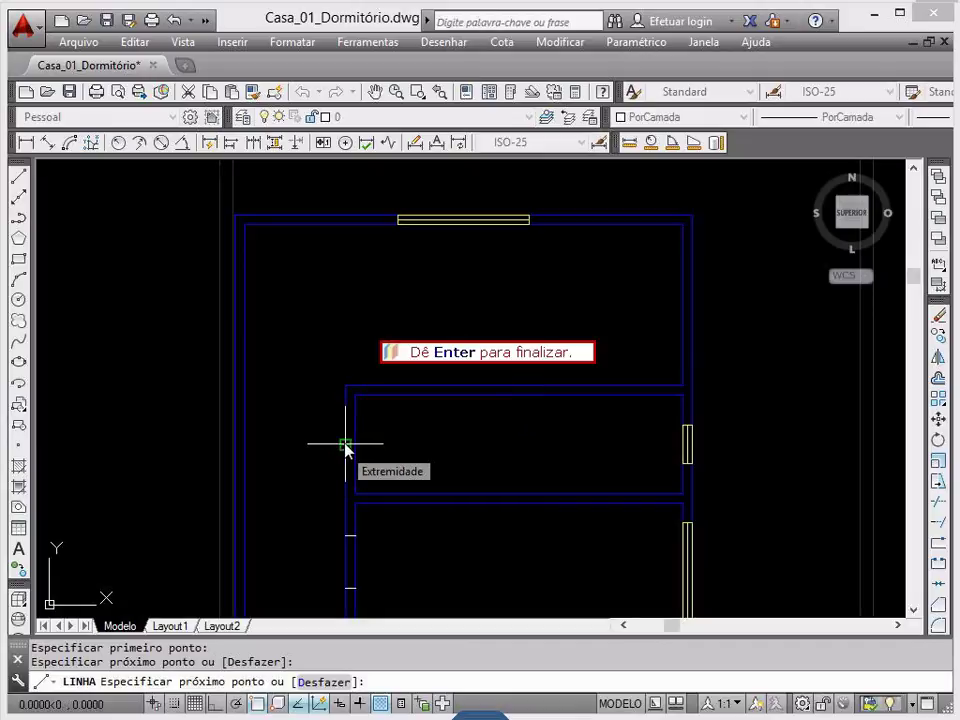
key(Return)
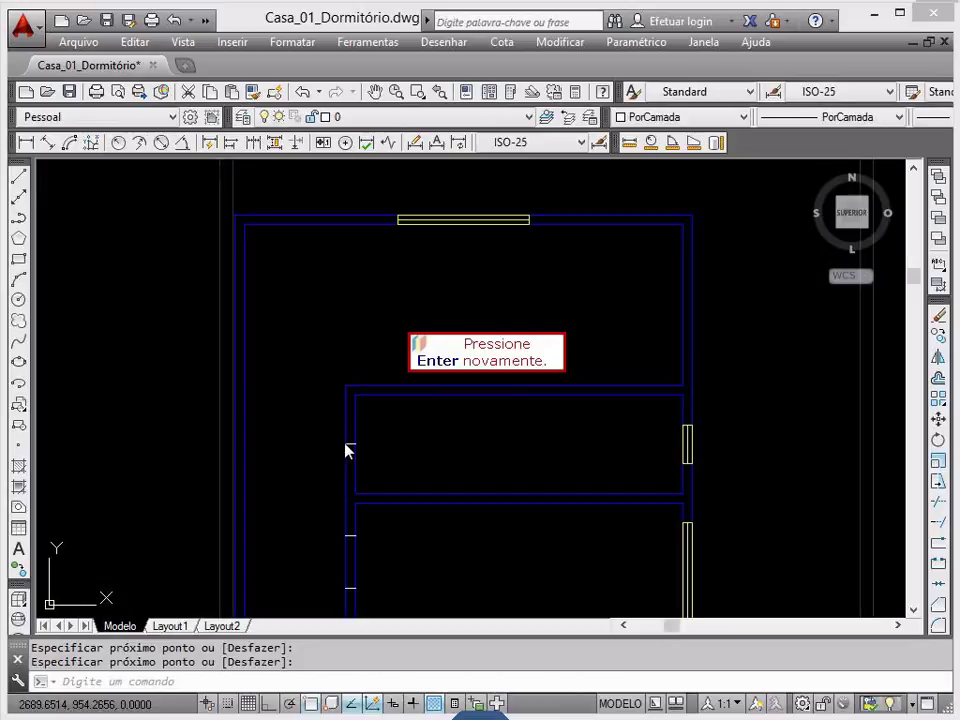
key(Return)
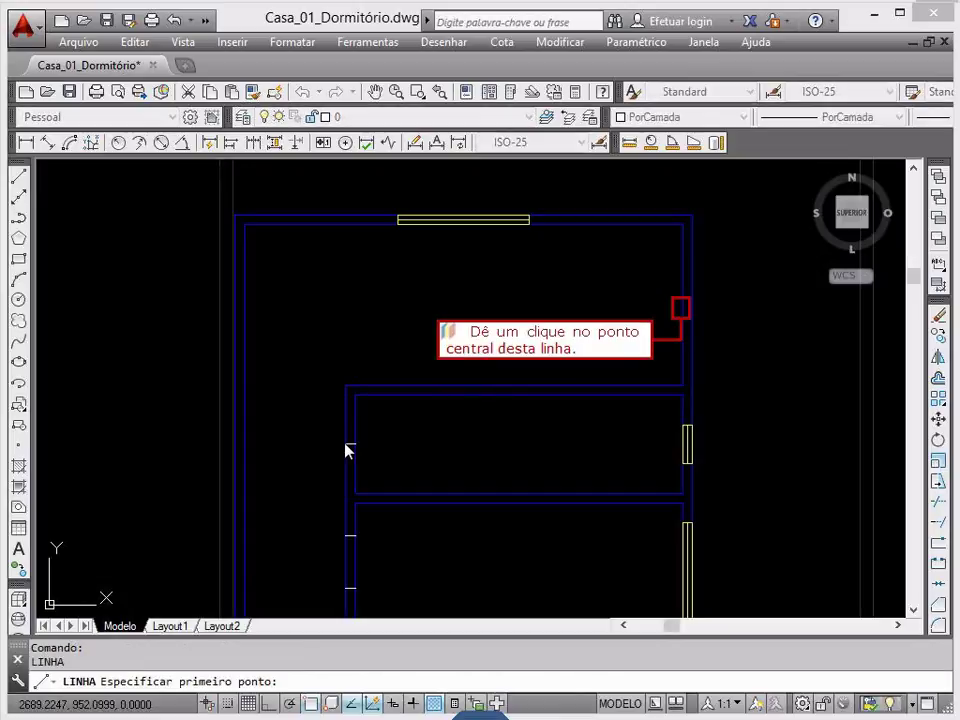
click(683, 306)
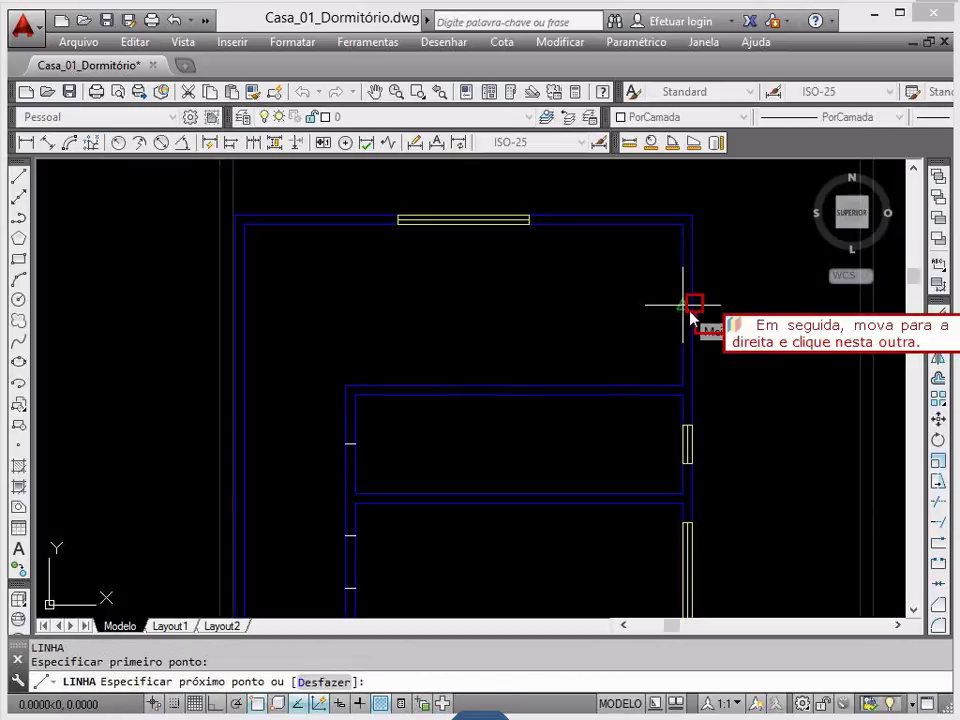
click(692, 306)
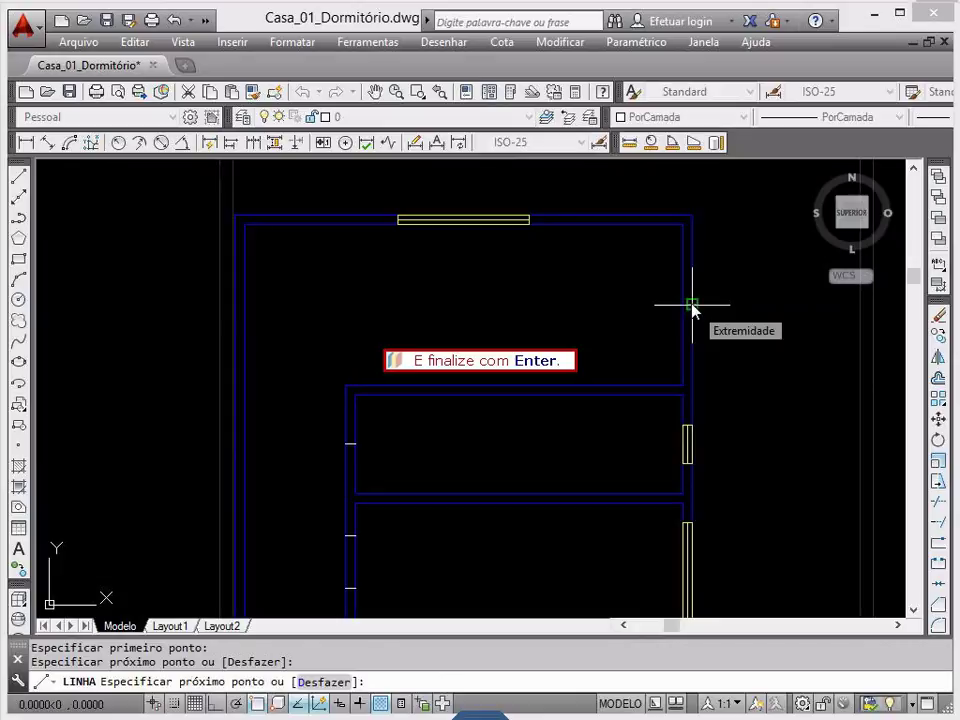
key(Return)
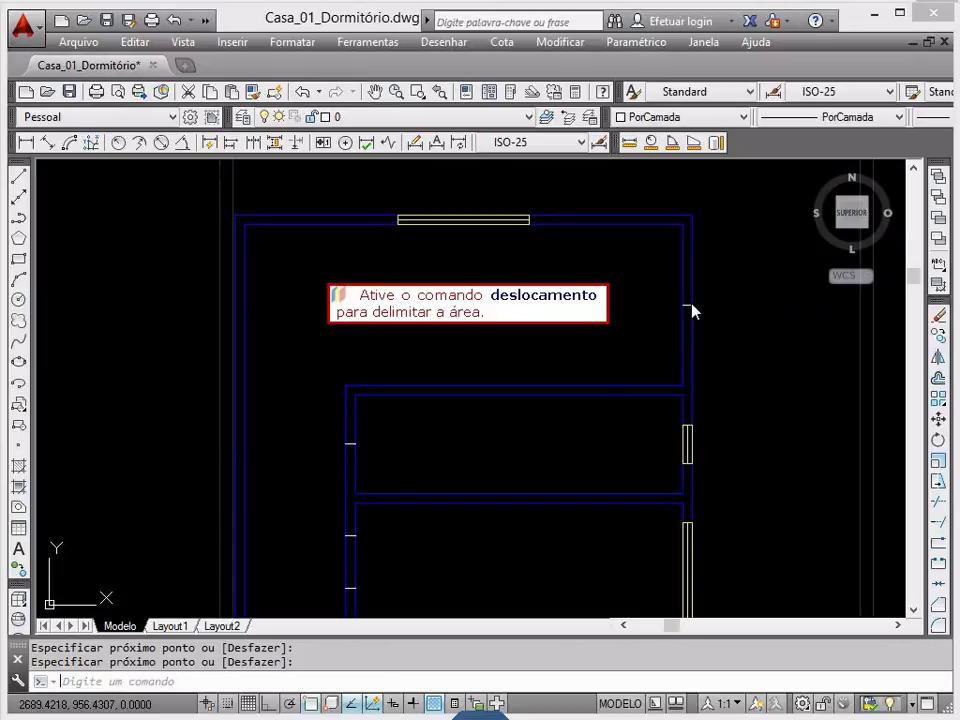
Step: Offset the right wall's base line 0.8 above and 0.8 below it
text(desloc)
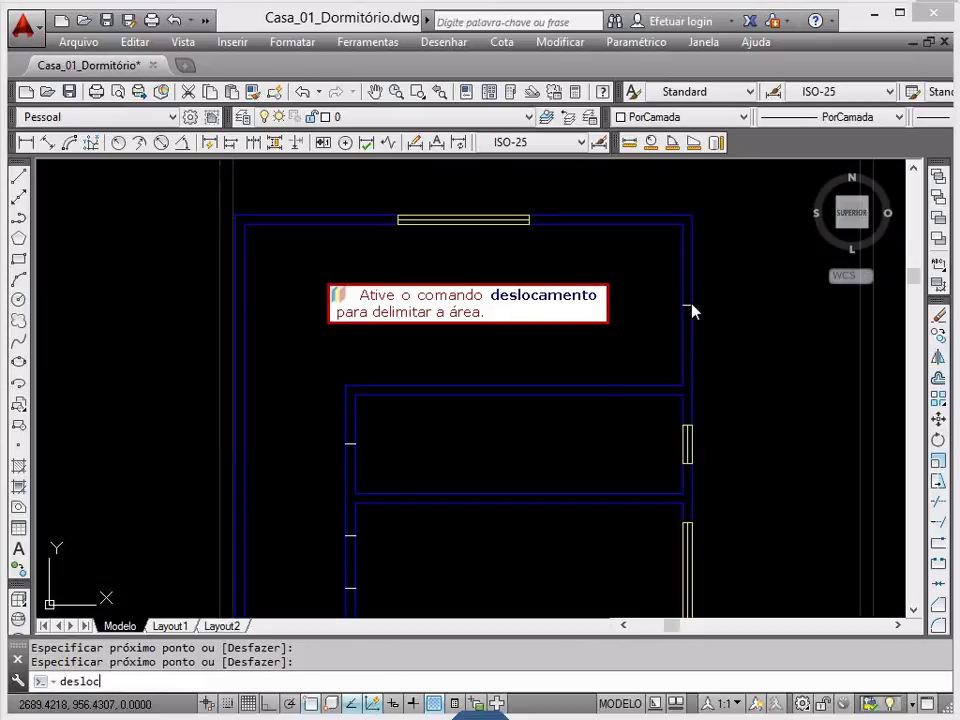
text(amento)
key(Return)
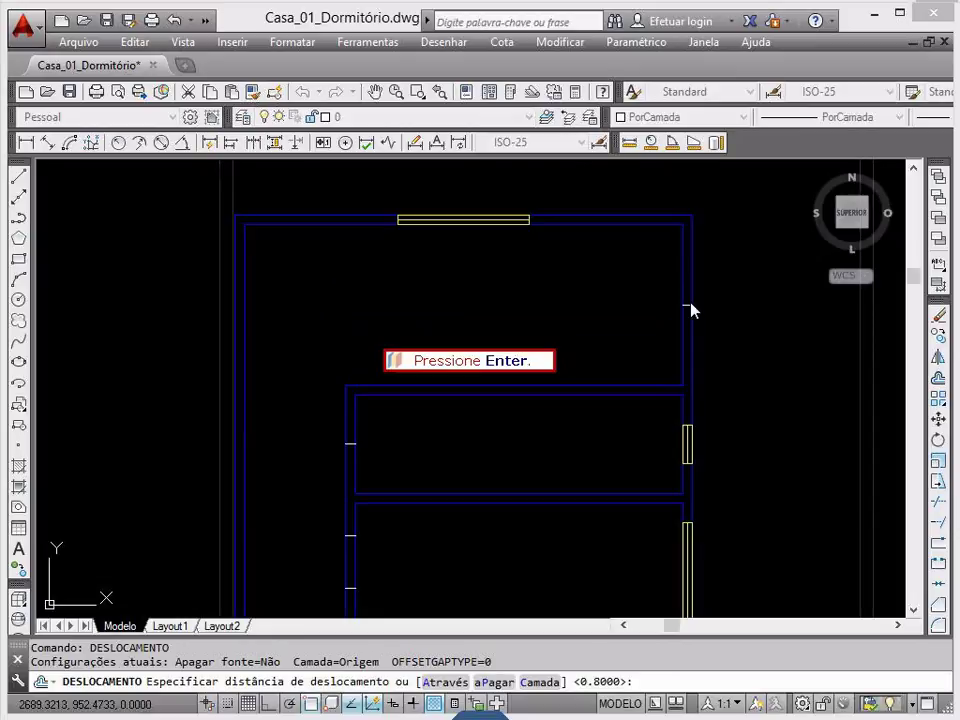
key(Return)
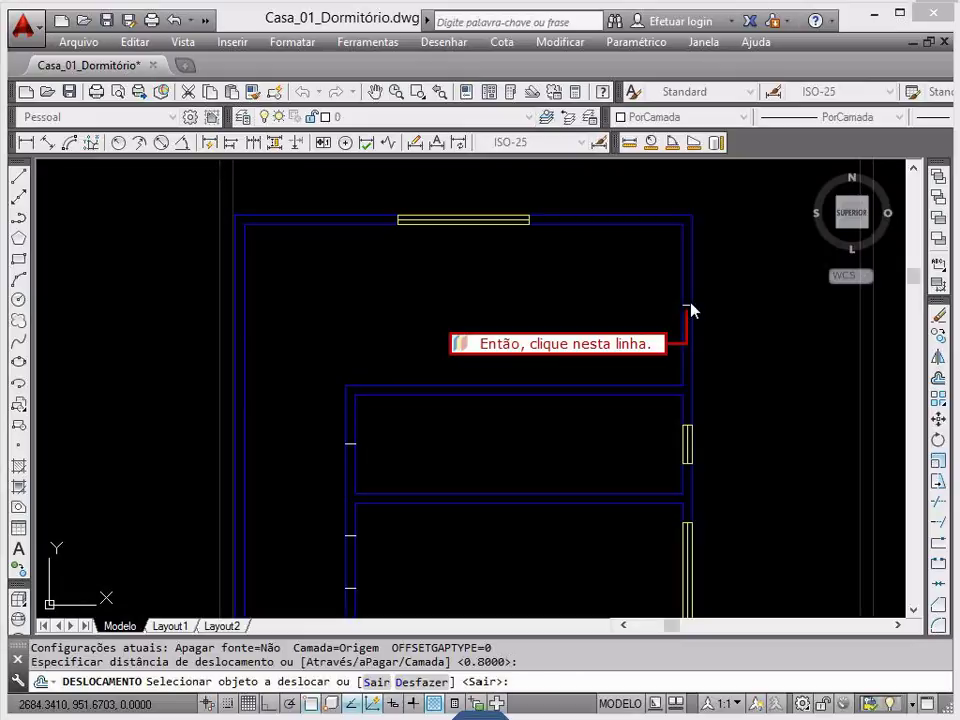
click(688, 305)
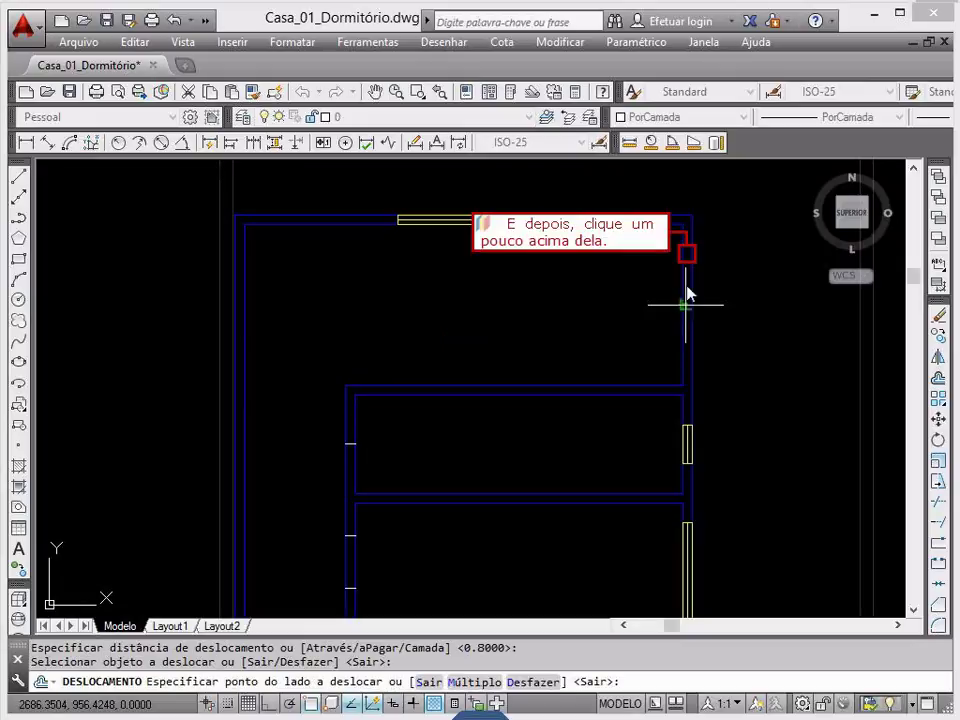
click(688, 252)
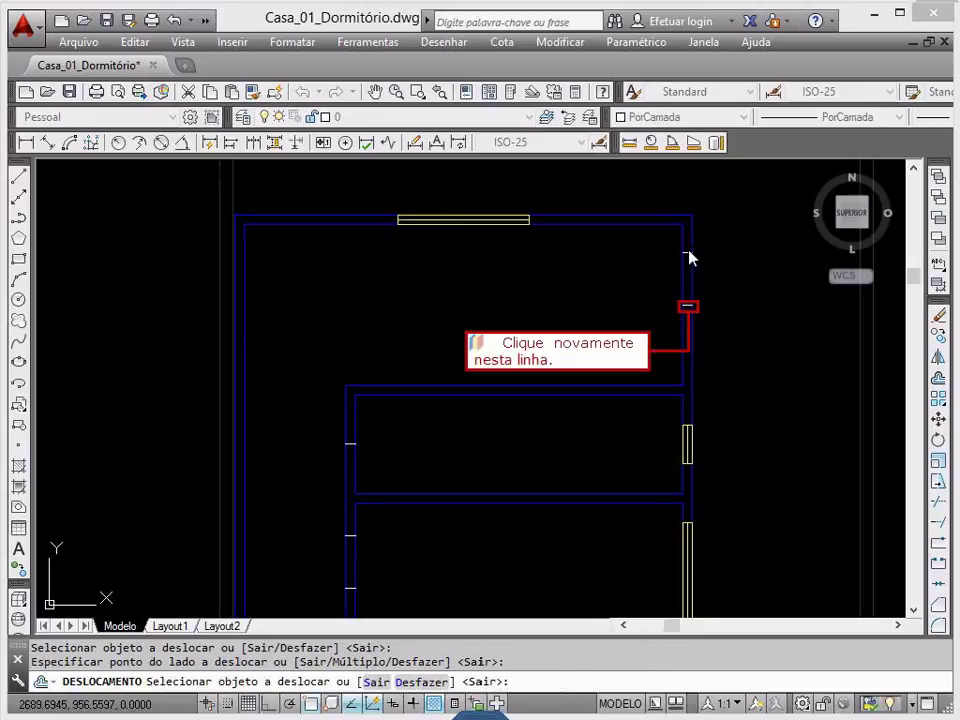
click(688, 306)
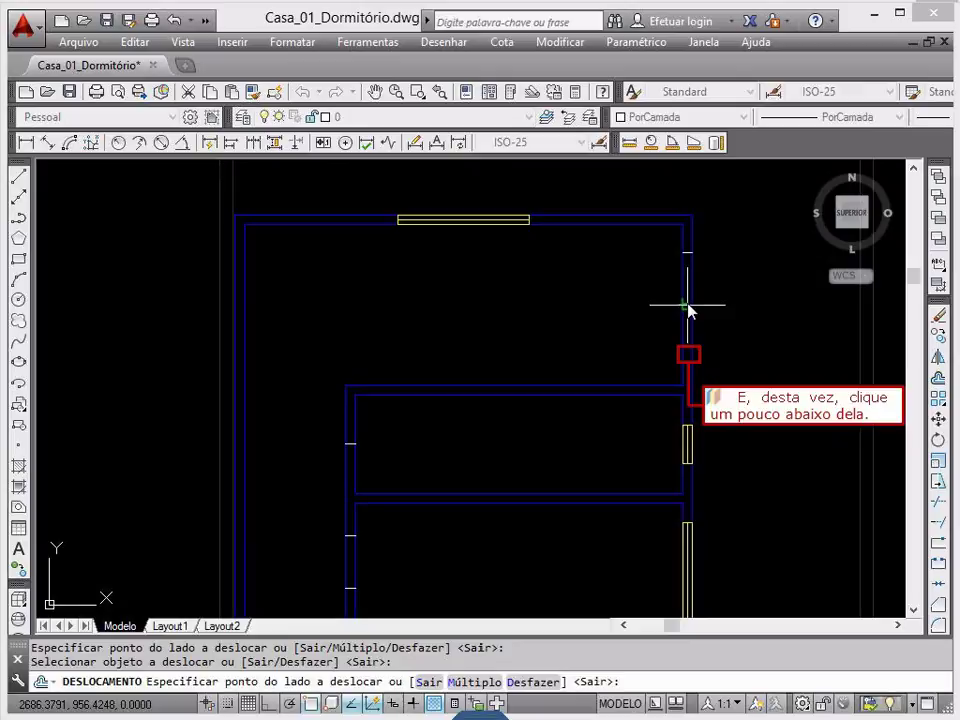
click(688, 364)
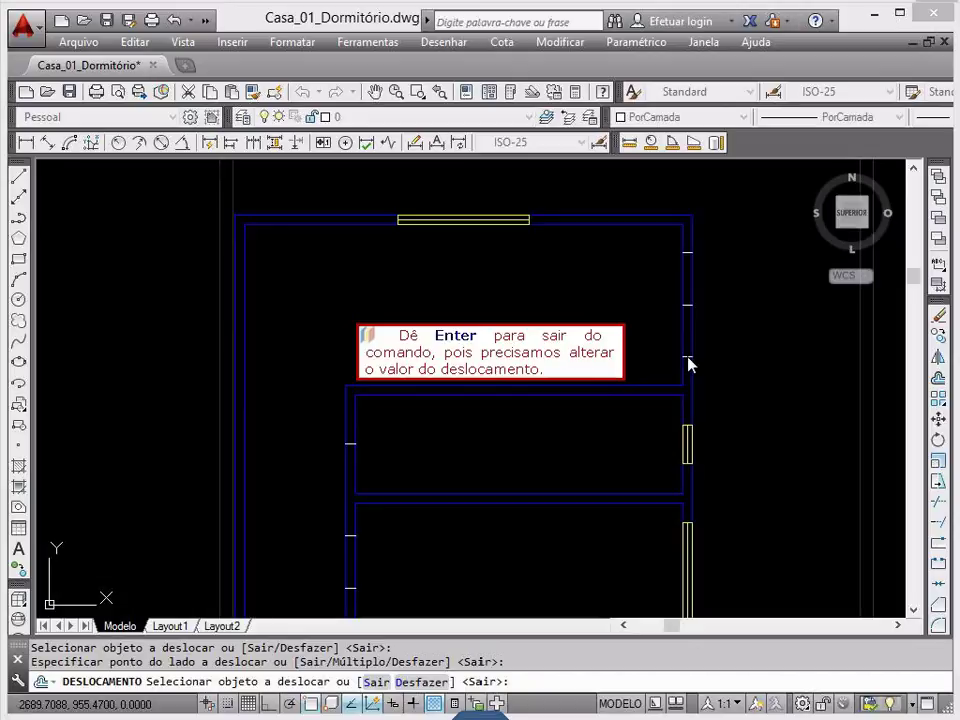
key(Return)
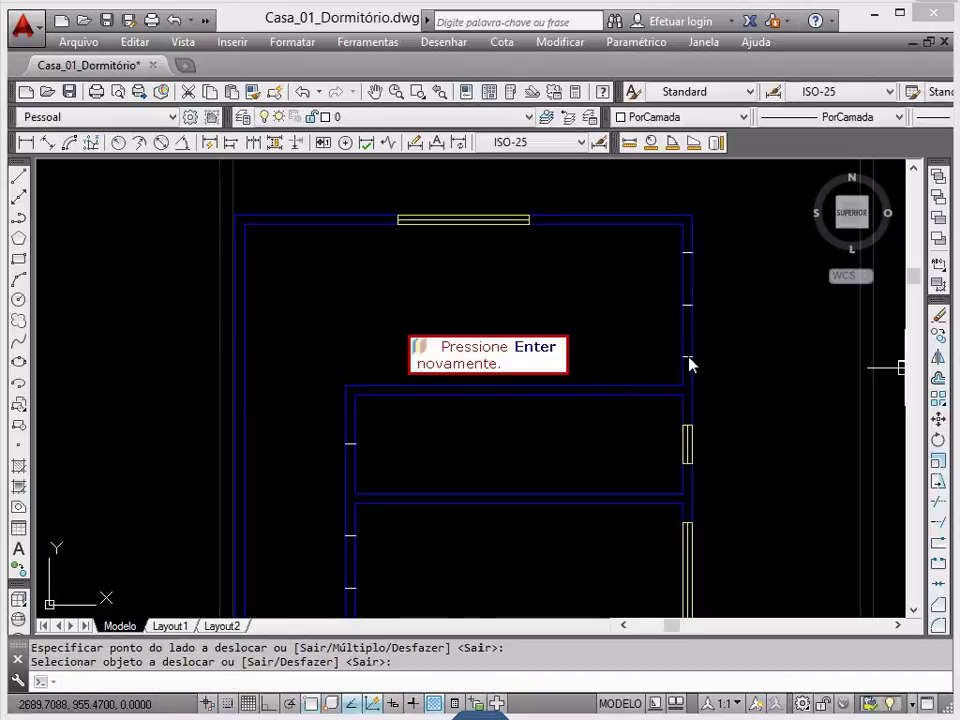
Step: Offset the left inner wall's short line 0.40 above and 0.40 below it
key(Return)
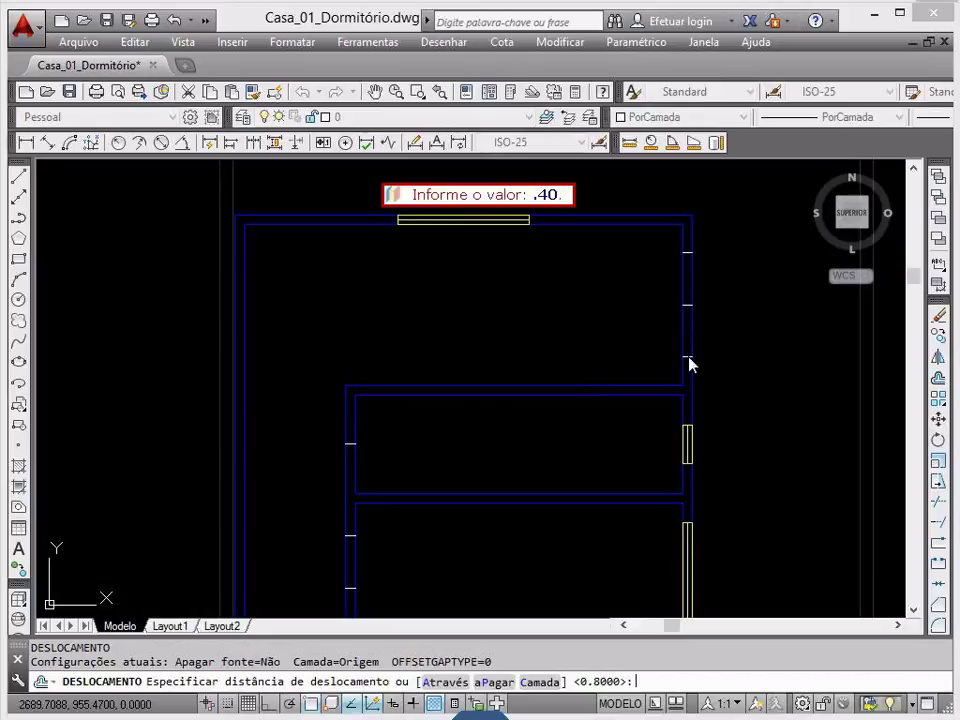
text(.40)
key(Return)
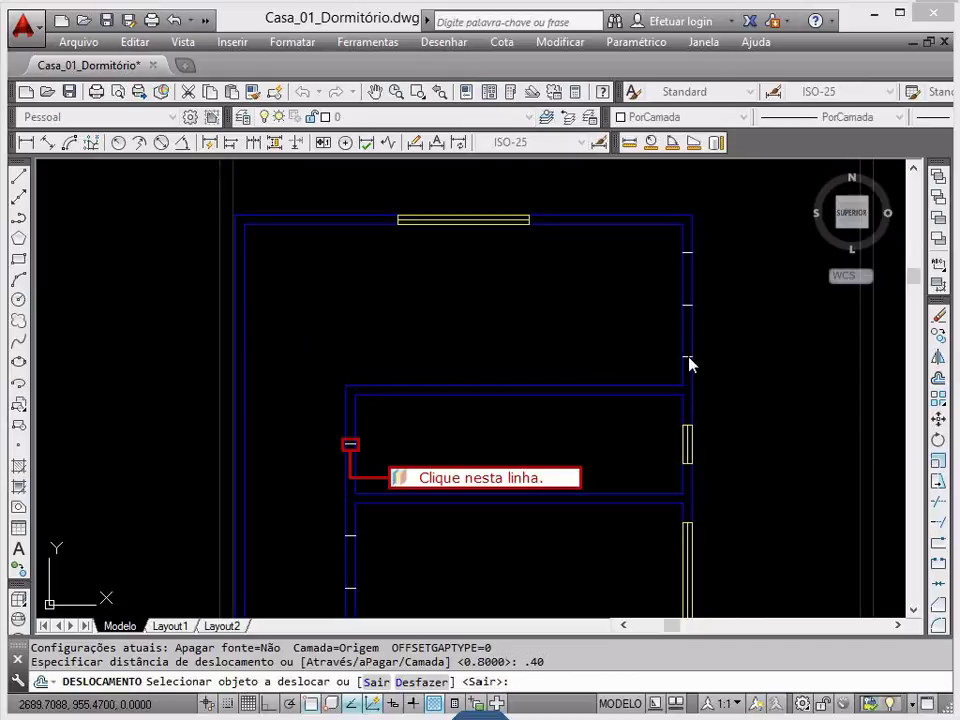
click(350, 451)
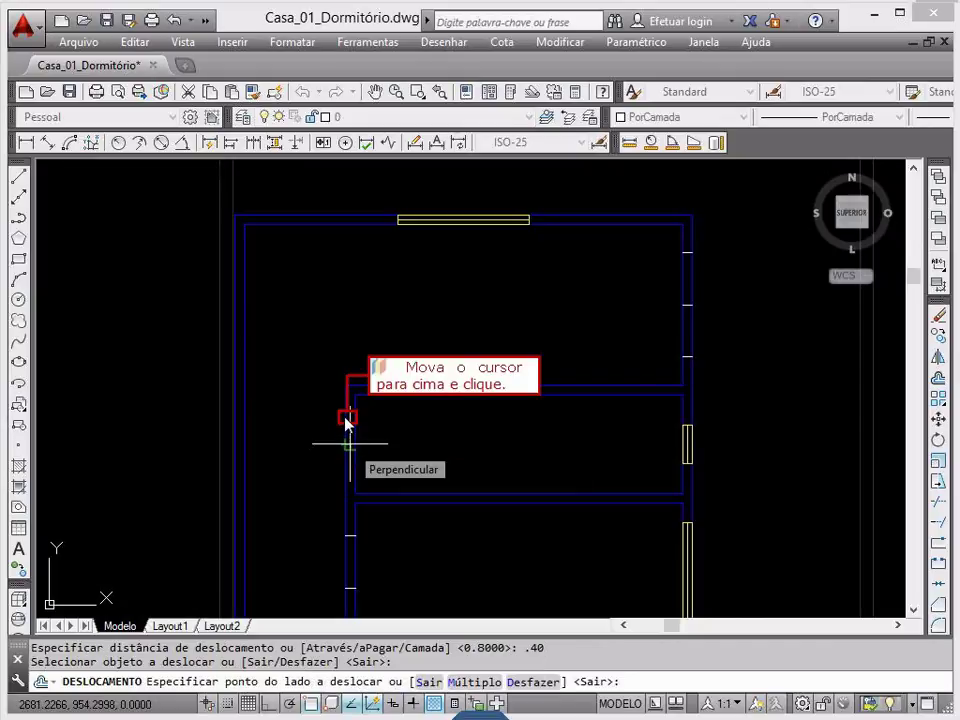
click(348, 424)
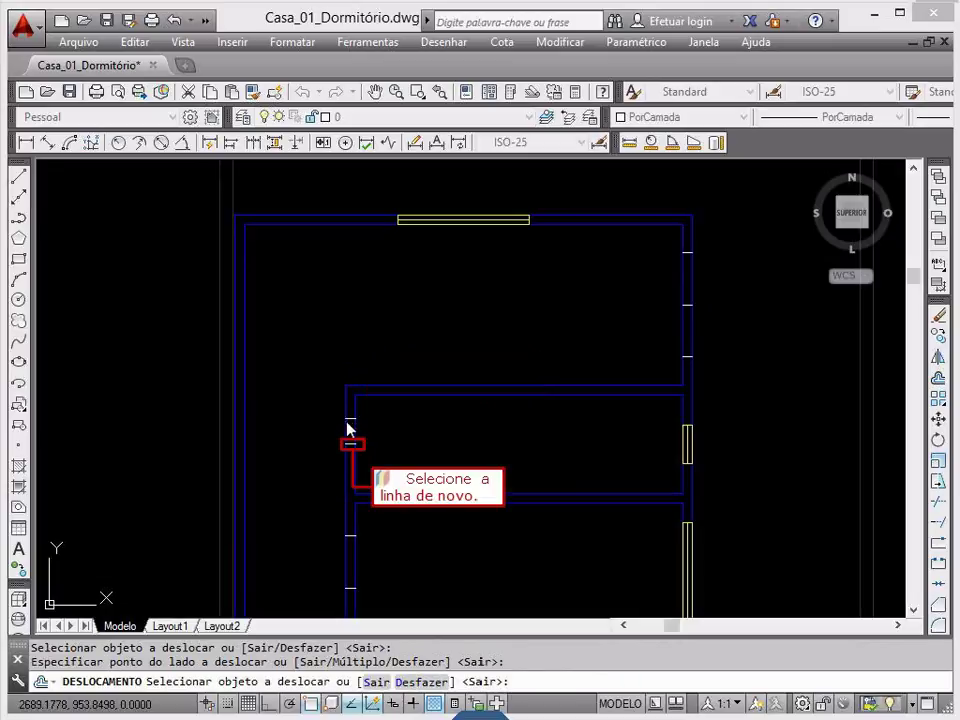
click(349, 444)
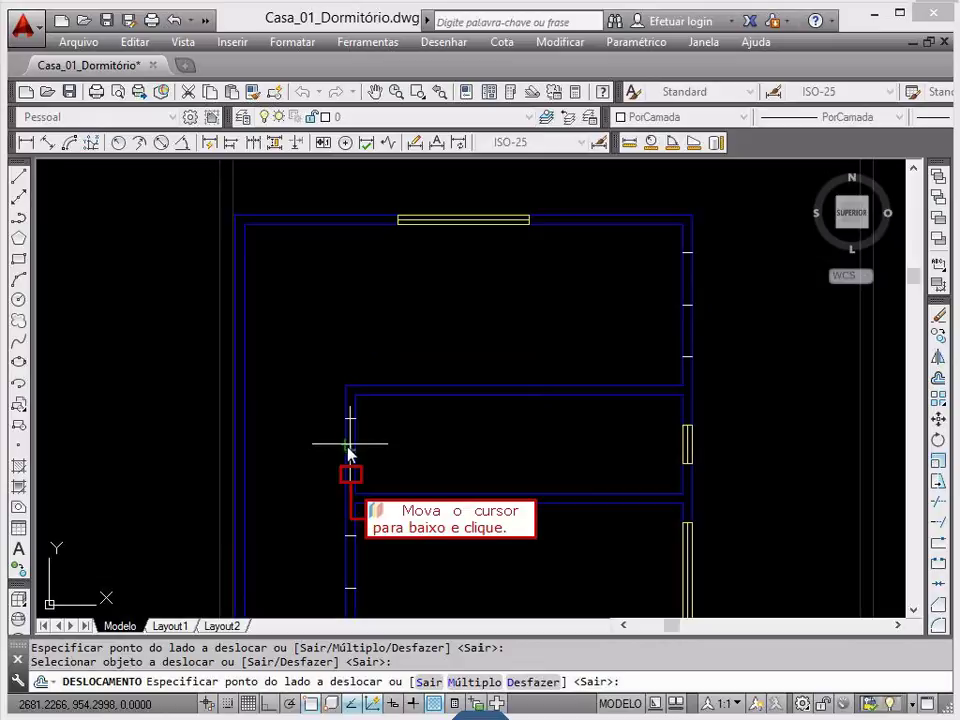
click(350, 474)
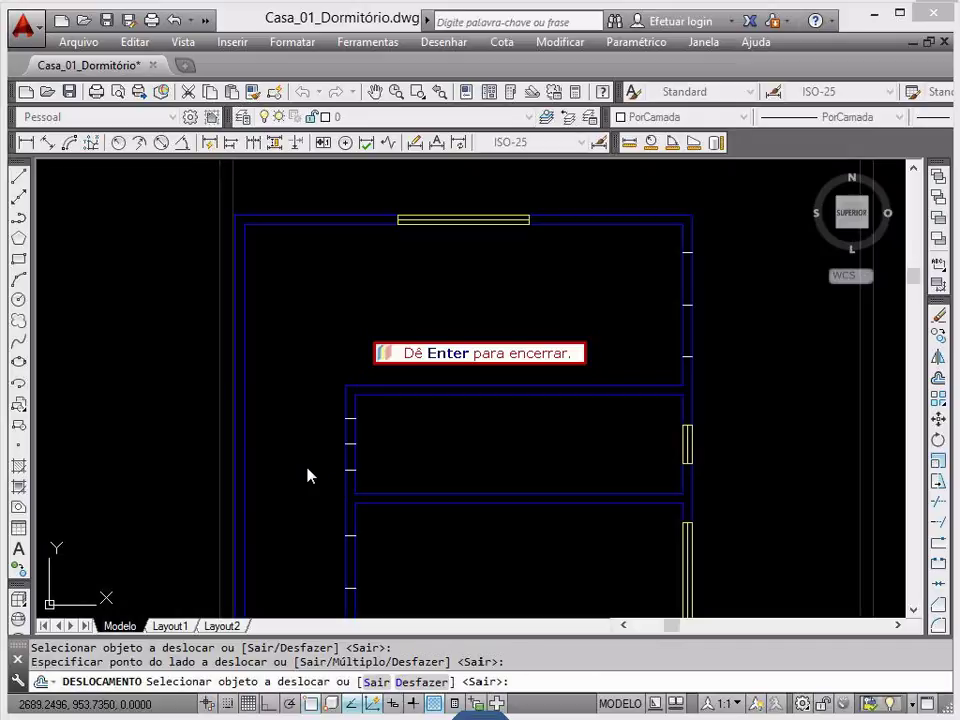
key(Return)
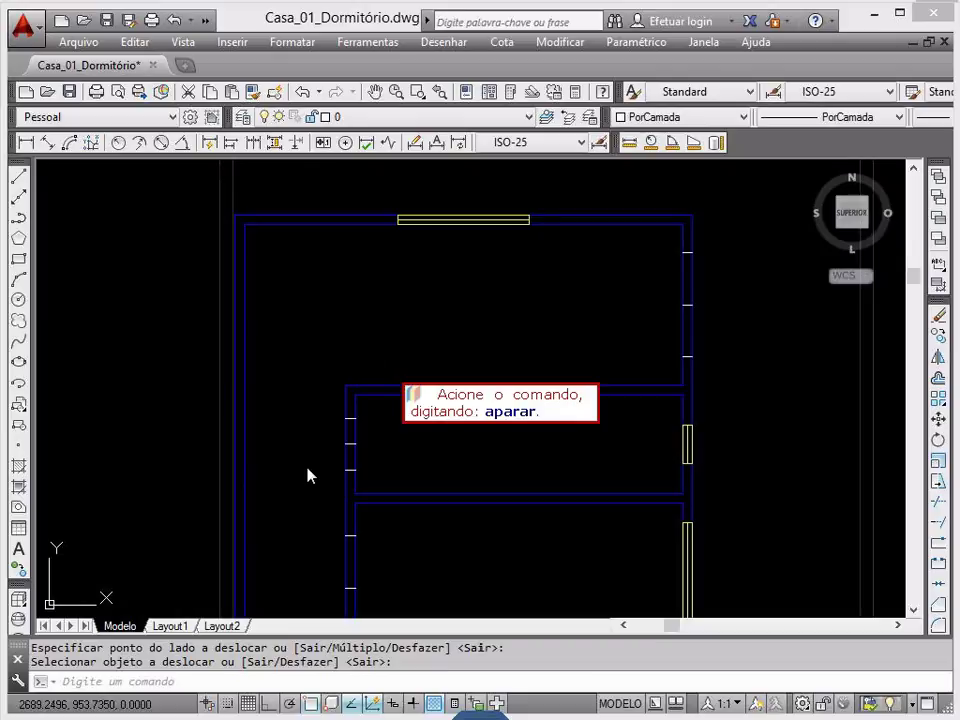
Step: Trim with APARAR the wall lines between the marks at both left openings and the right wall
text(apar)
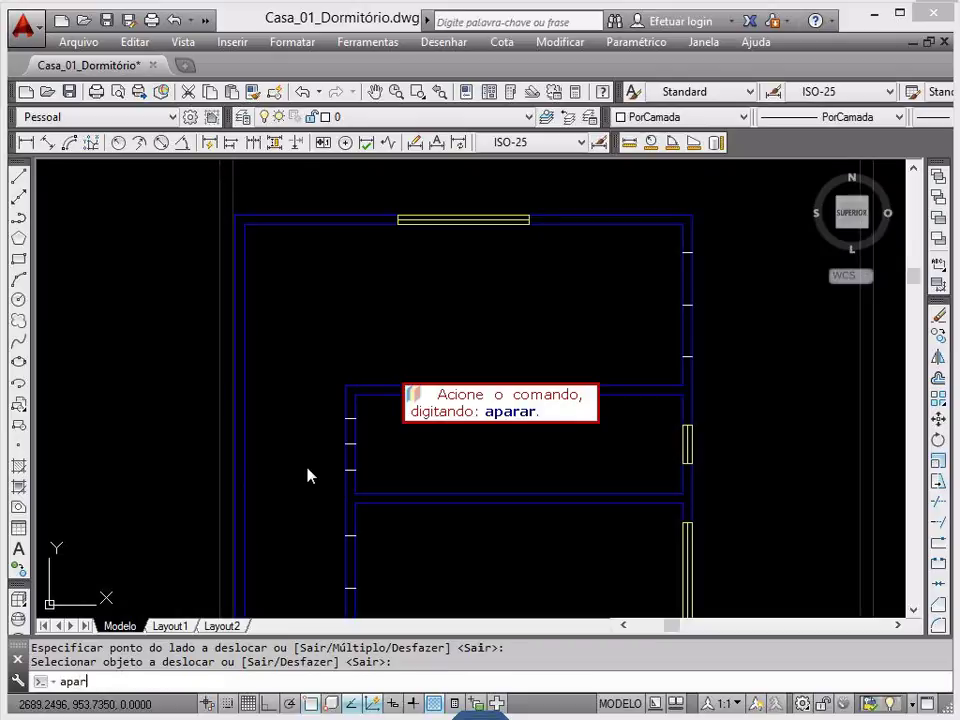
text(ar)
key(Return)
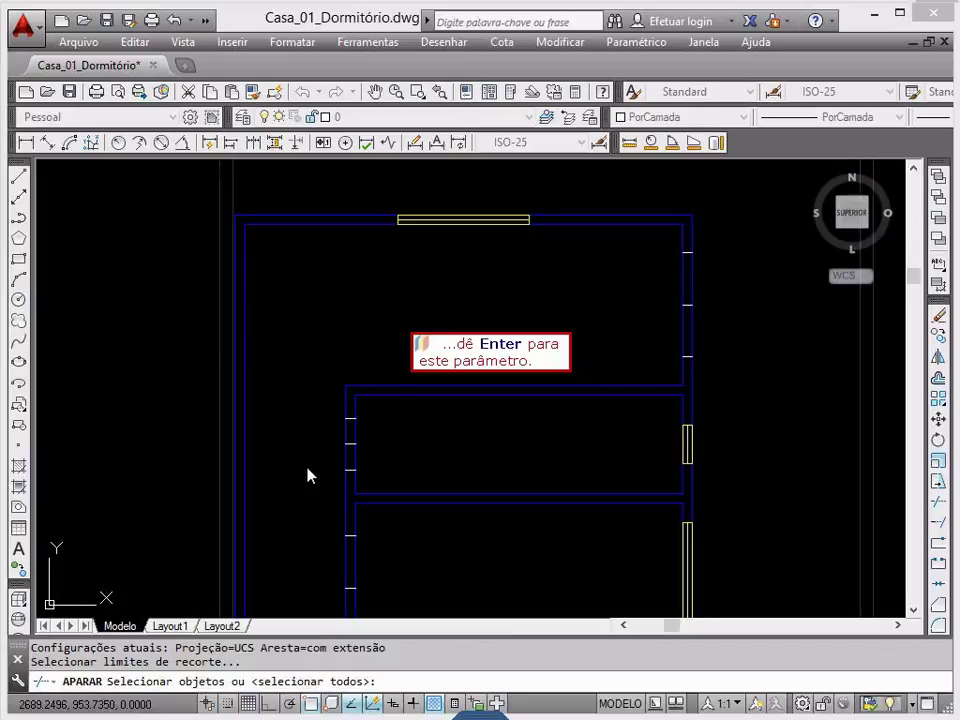
key(Return)
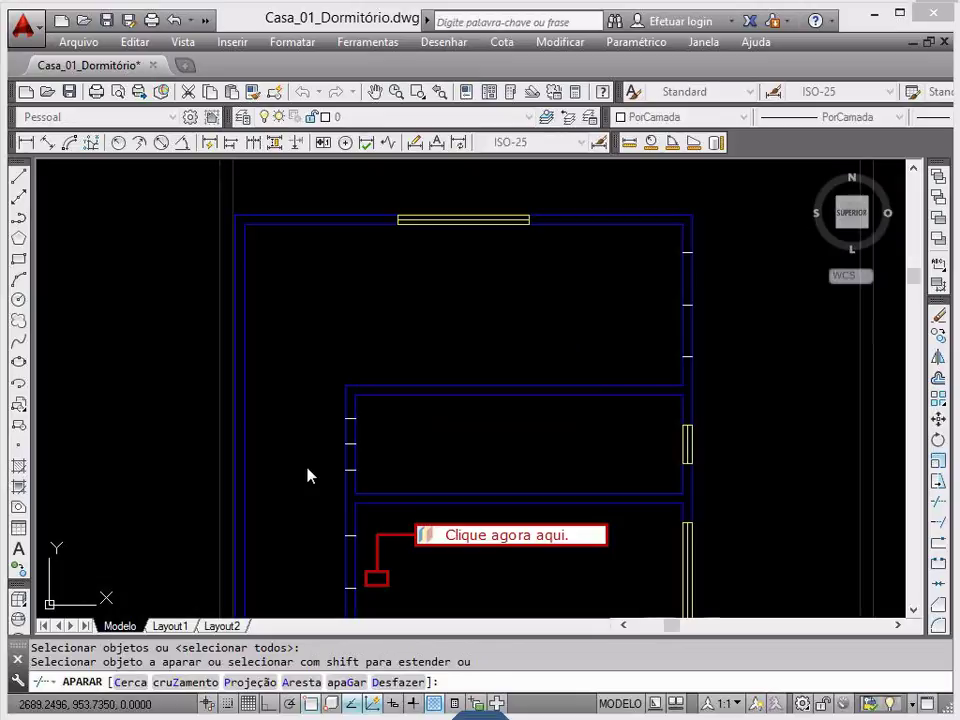
click(377, 582)
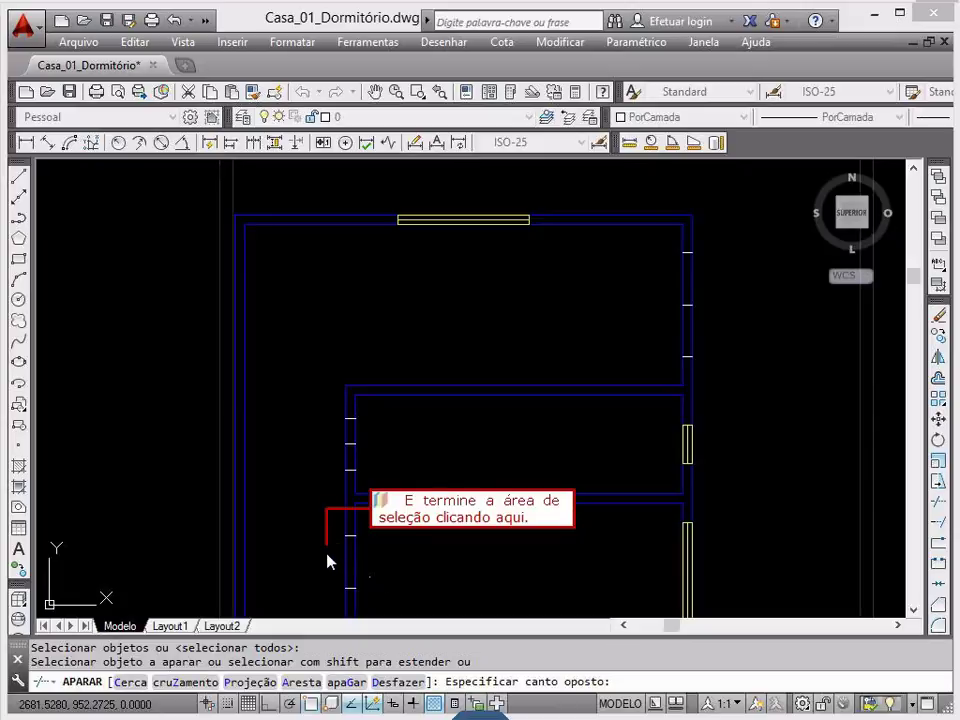
click(328, 562)
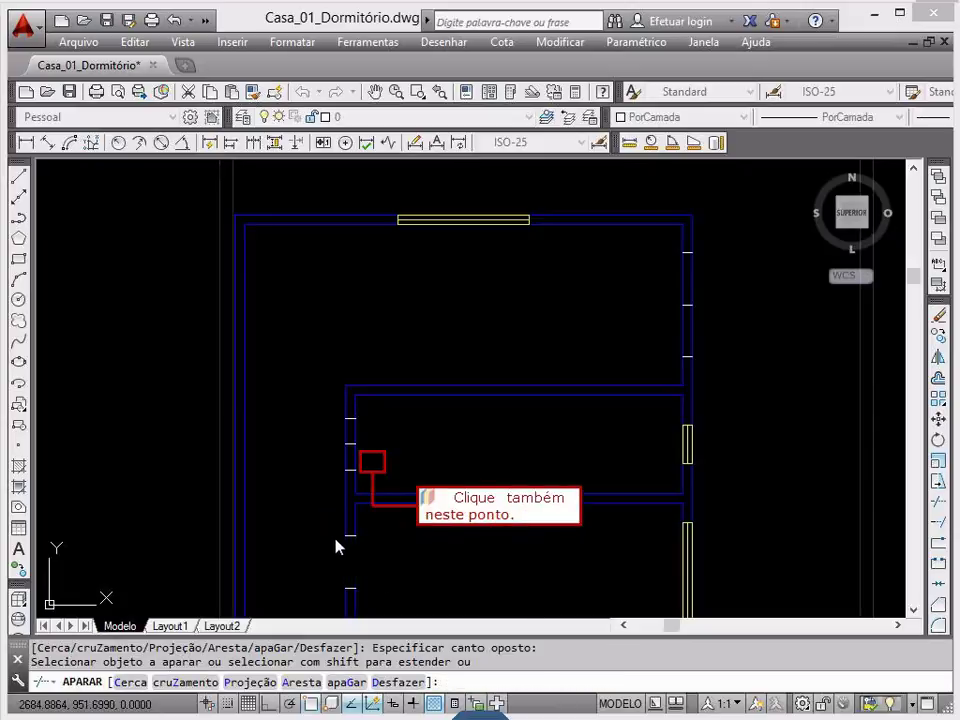
click(371, 480)
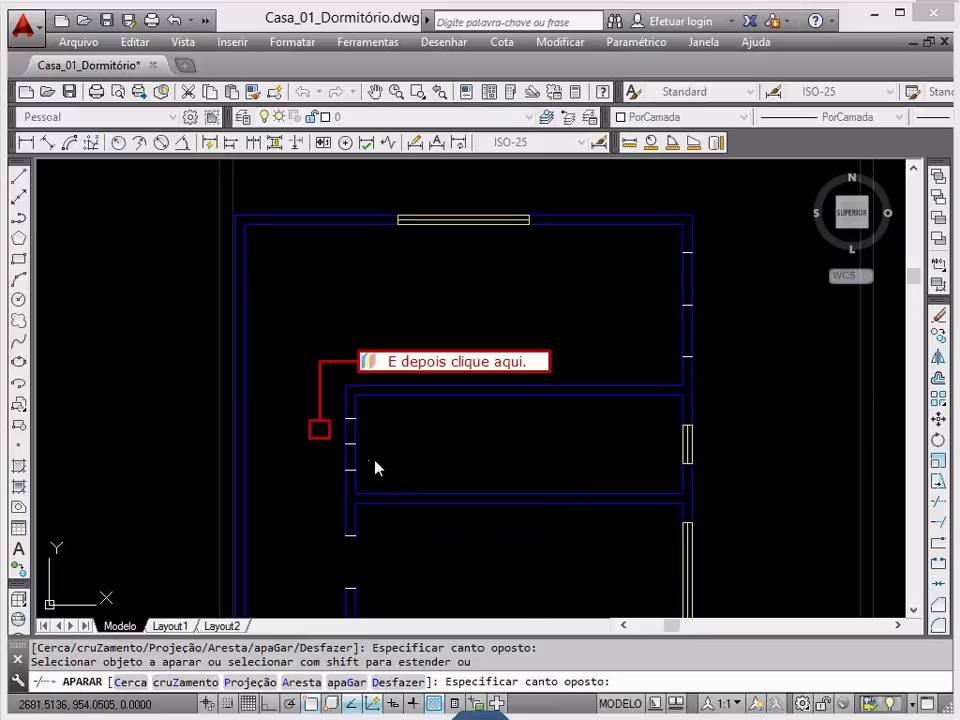
click(321, 432)
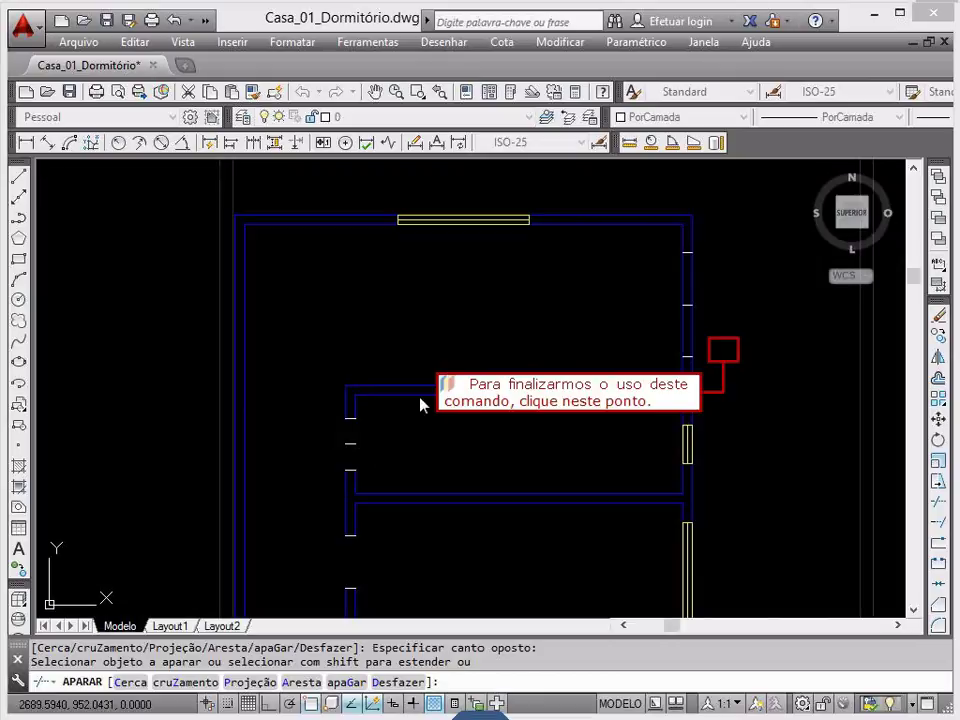
click(723, 353)
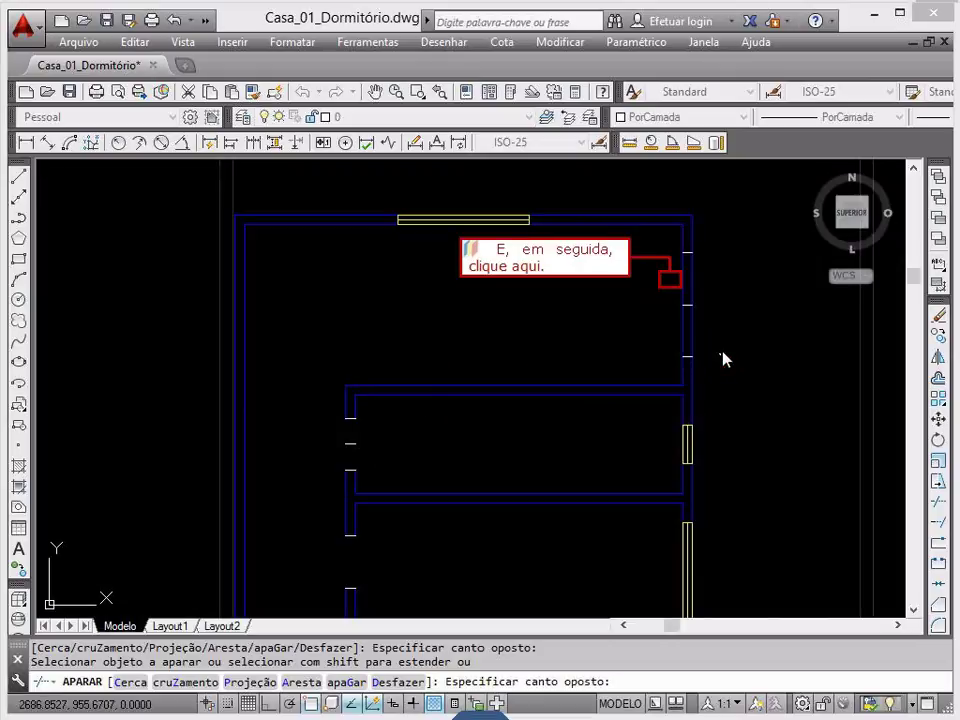
click(670, 285)
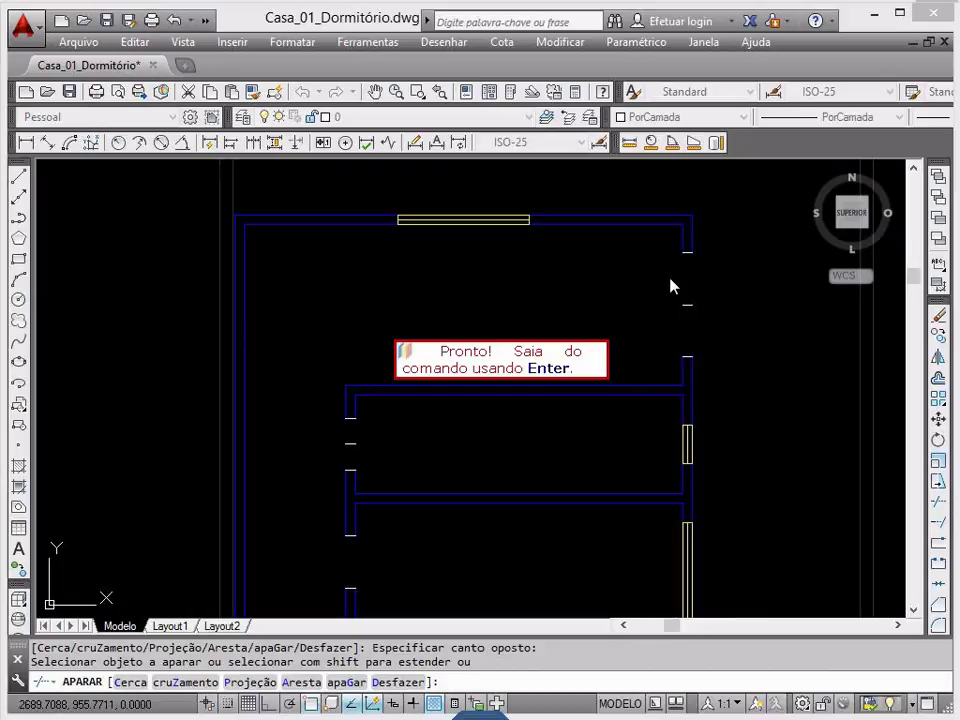
key(Return)
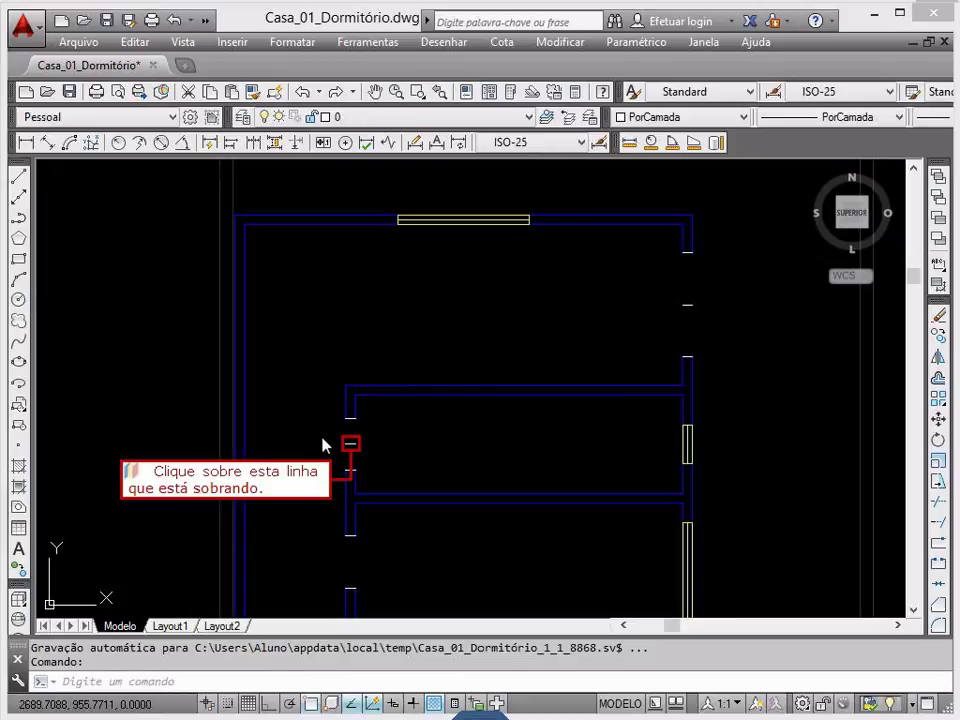
Step: Delete the leftover base lines inside the left and right door gaps
click(350, 445)
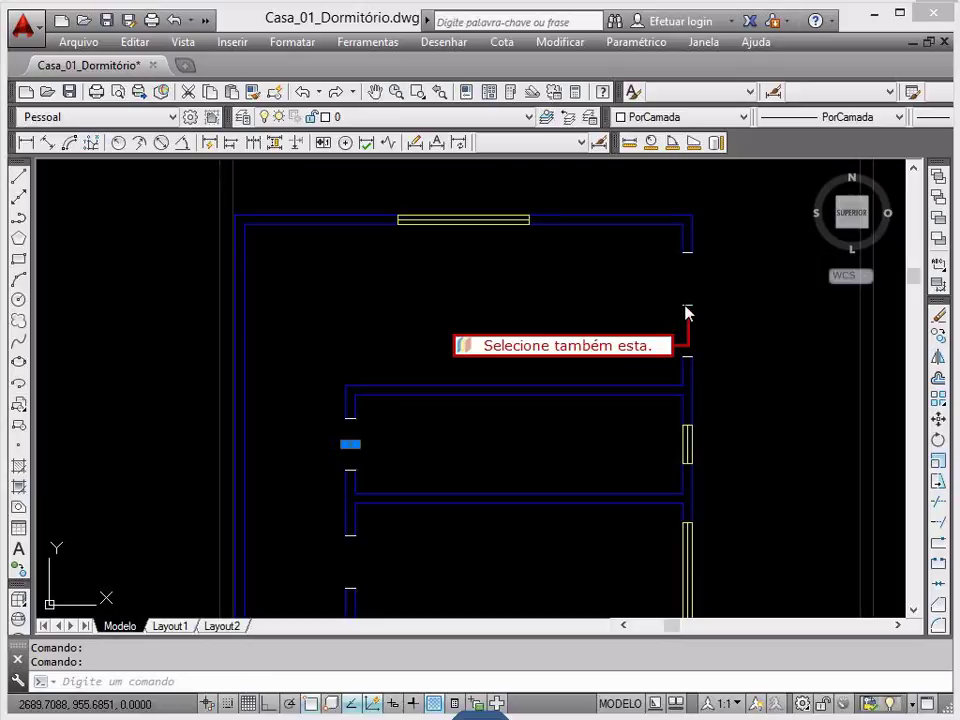
click(686, 305)
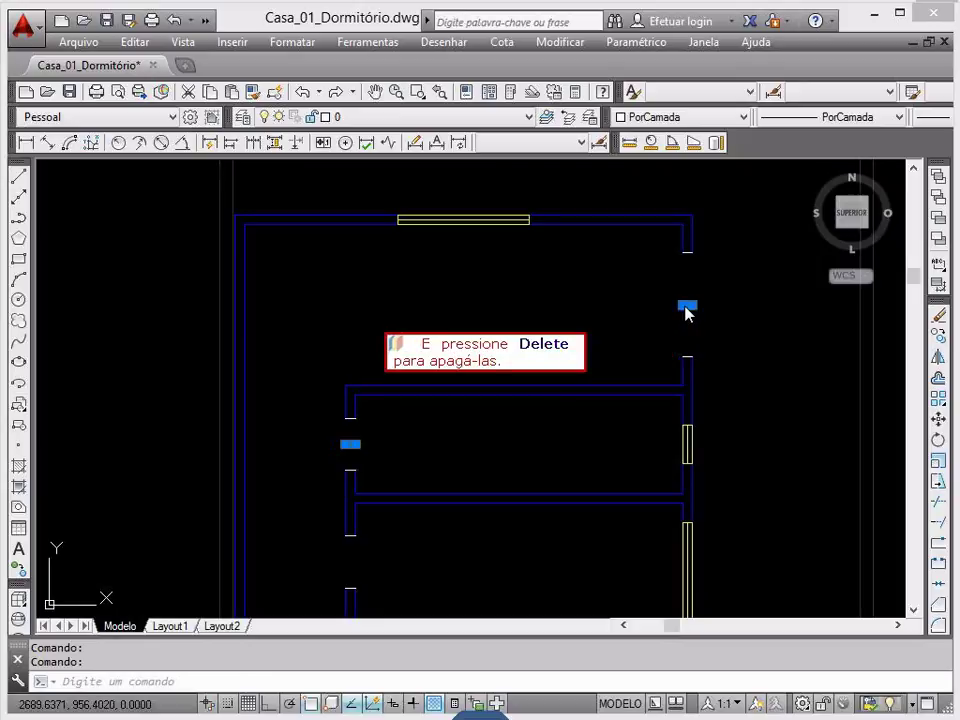
key(Delete)
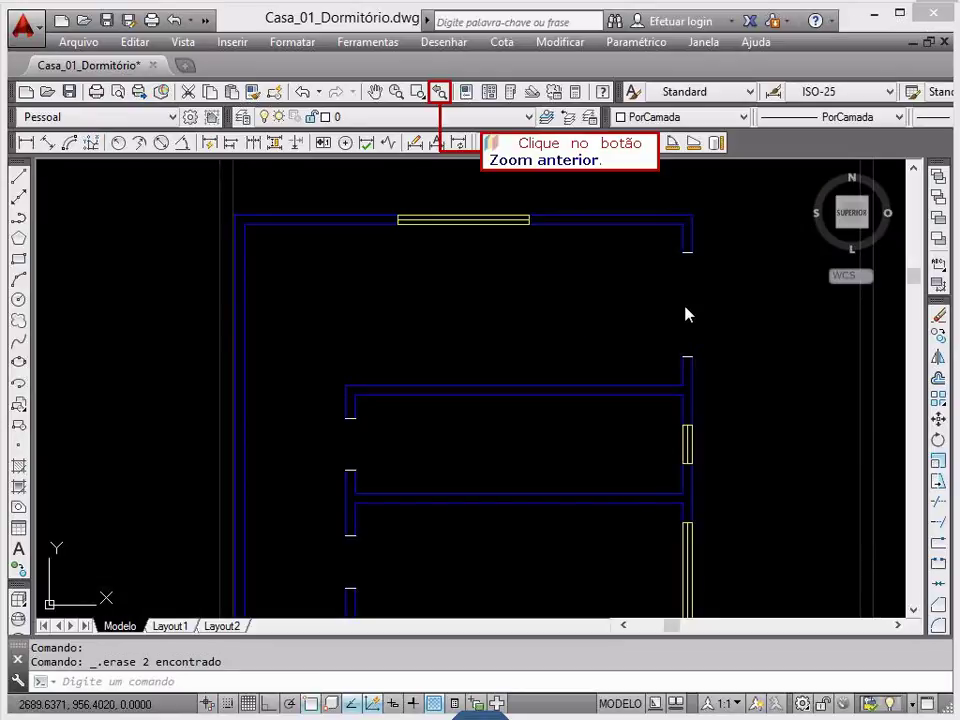
Step: Go back two views with Zoom Previous, then Zoom Window around the whole plan
click(440, 93)
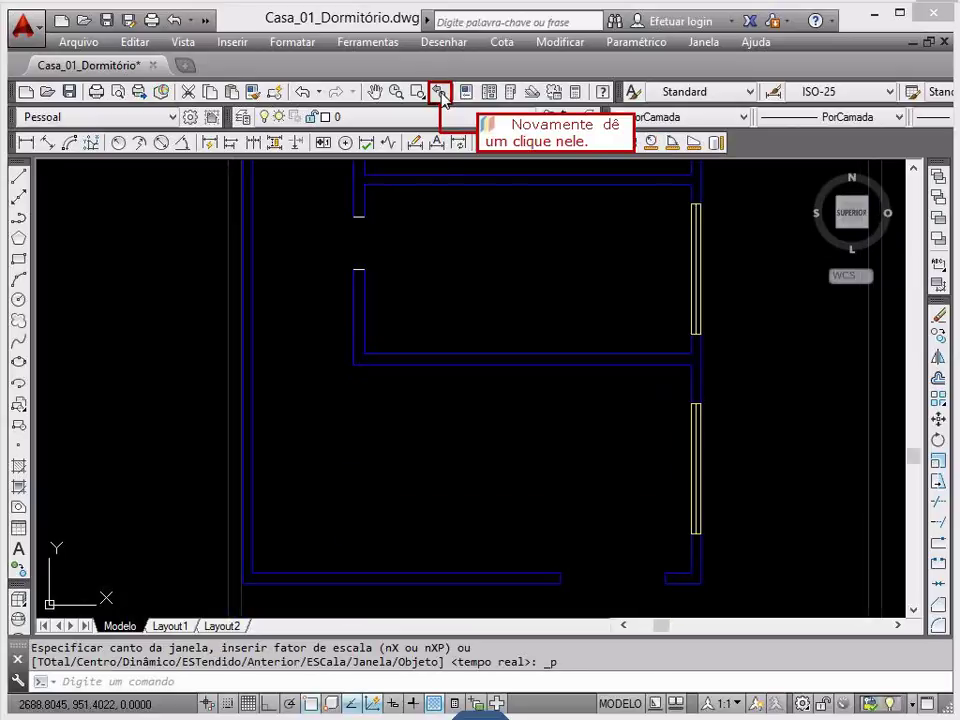
click(441, 94)
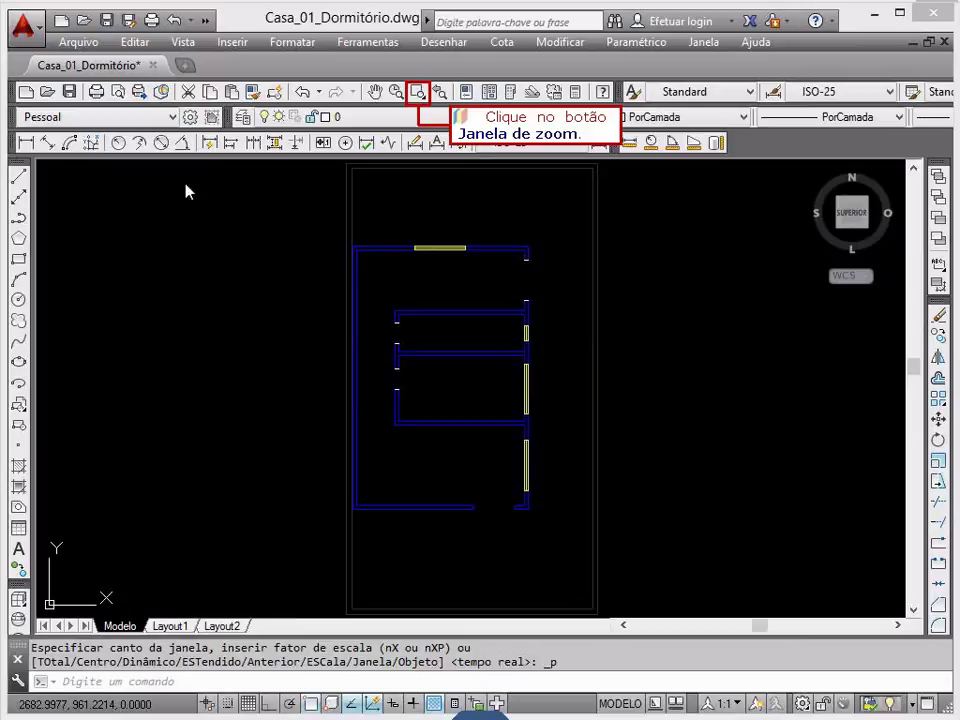
click(419, 92)
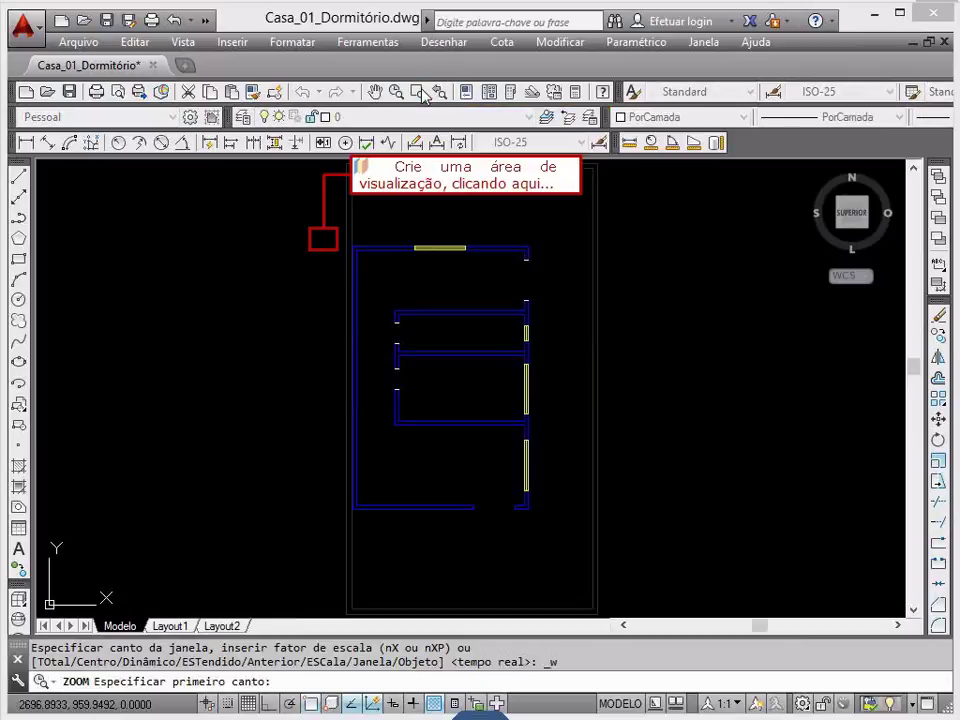
click(326, 237)
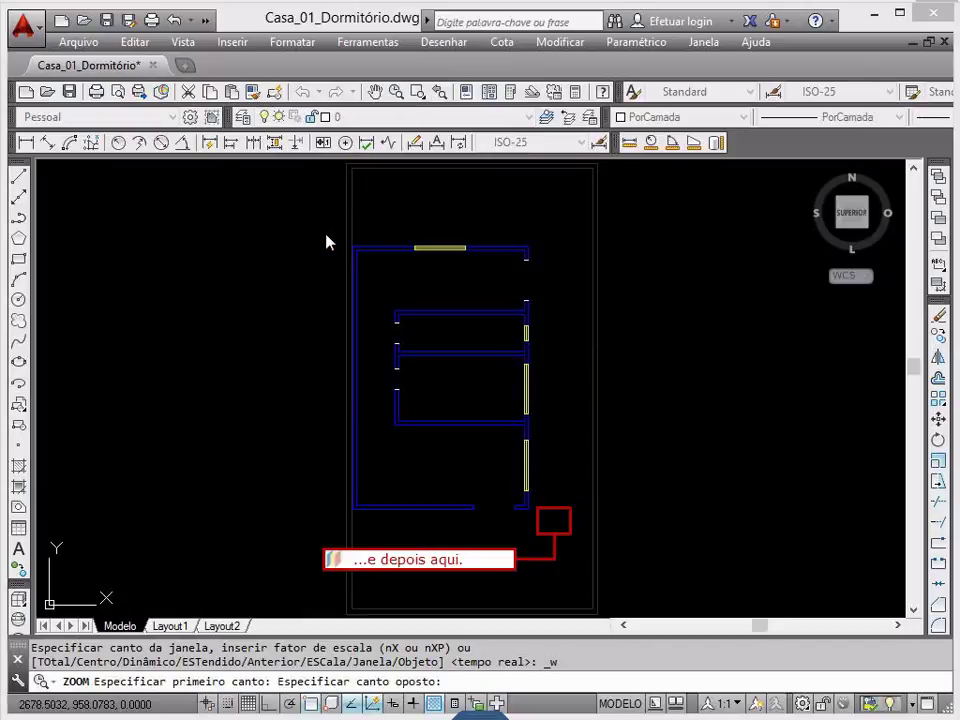
click(561, 530)
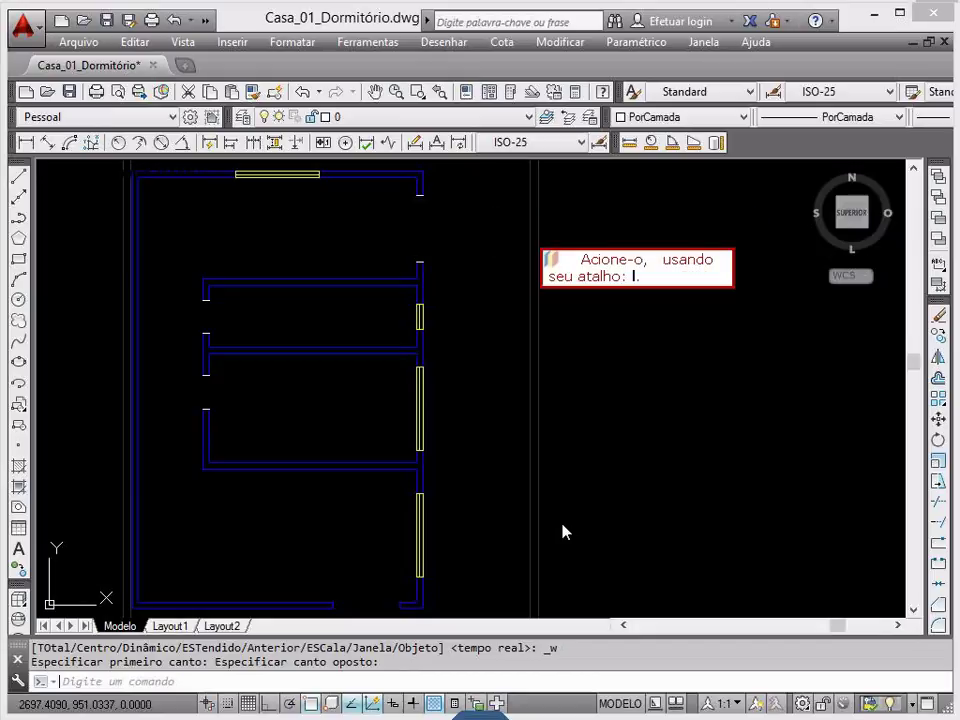
Step: Draw the door leaf with LINE right of the plan: @.80<270, @.05<0, @.80<90, then close it
text(l)
key(Return)
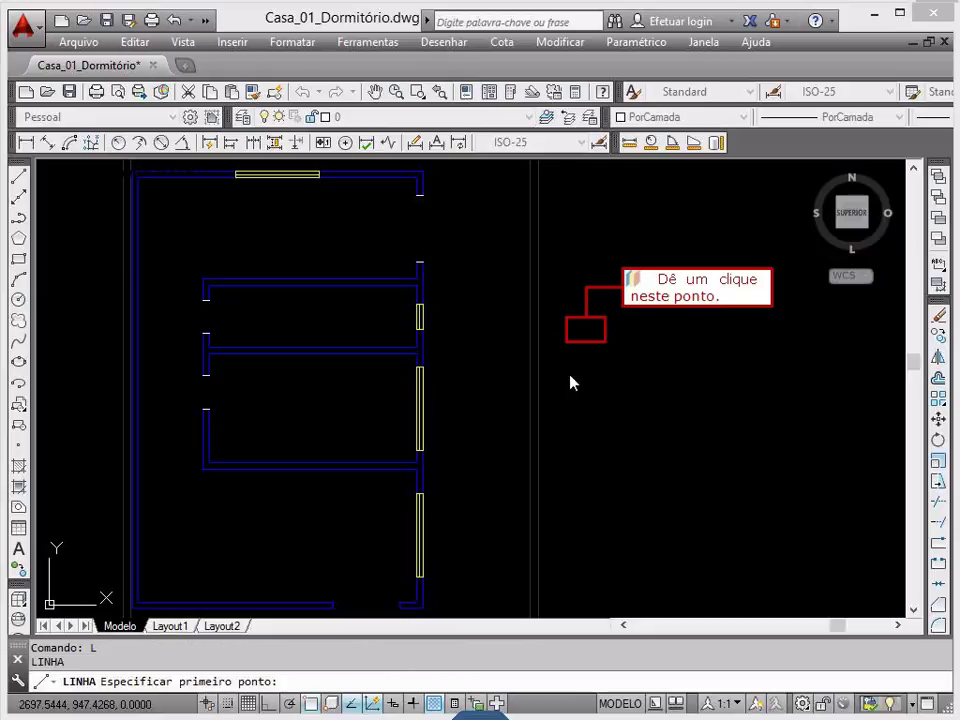
click(588, 322)
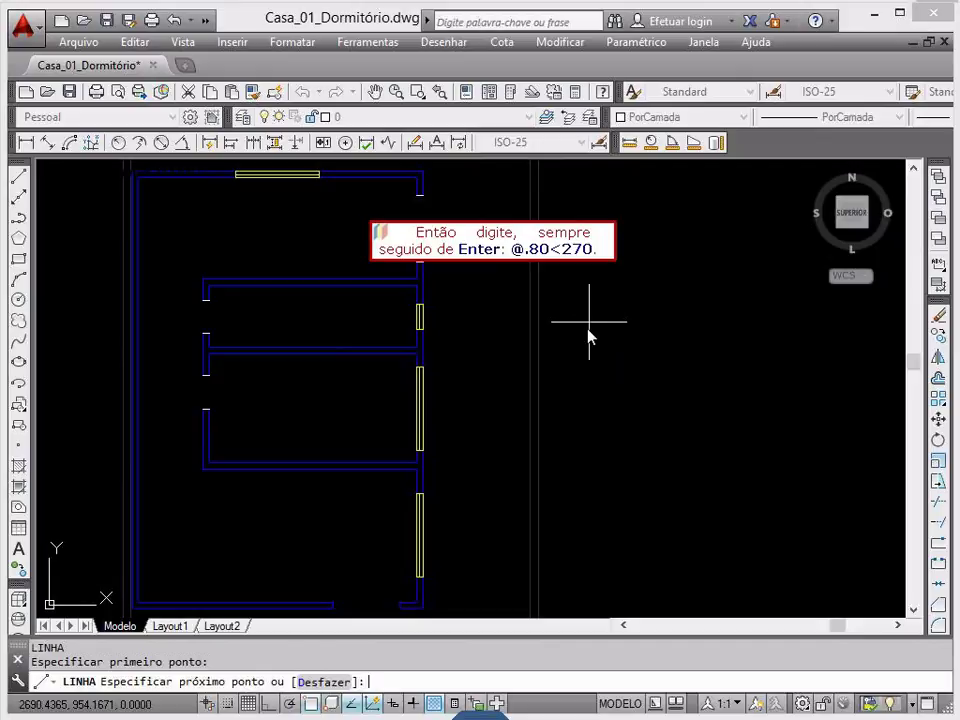
text(@.)
text(80<)
text(270)
key(Return)
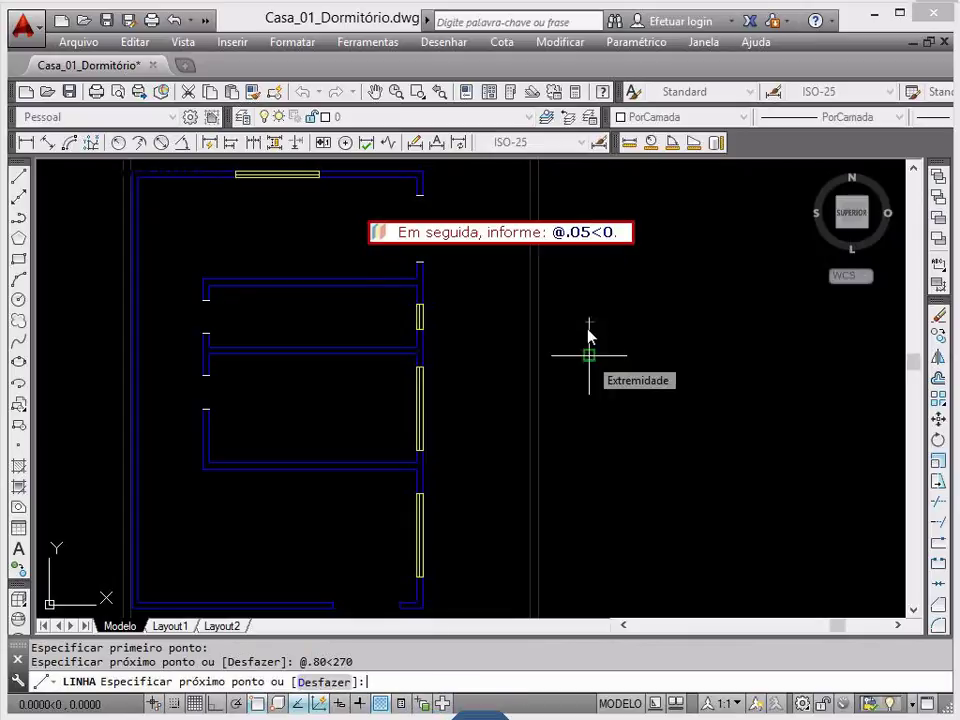
text(@.)
text(05)
text(<0)
key(Return)
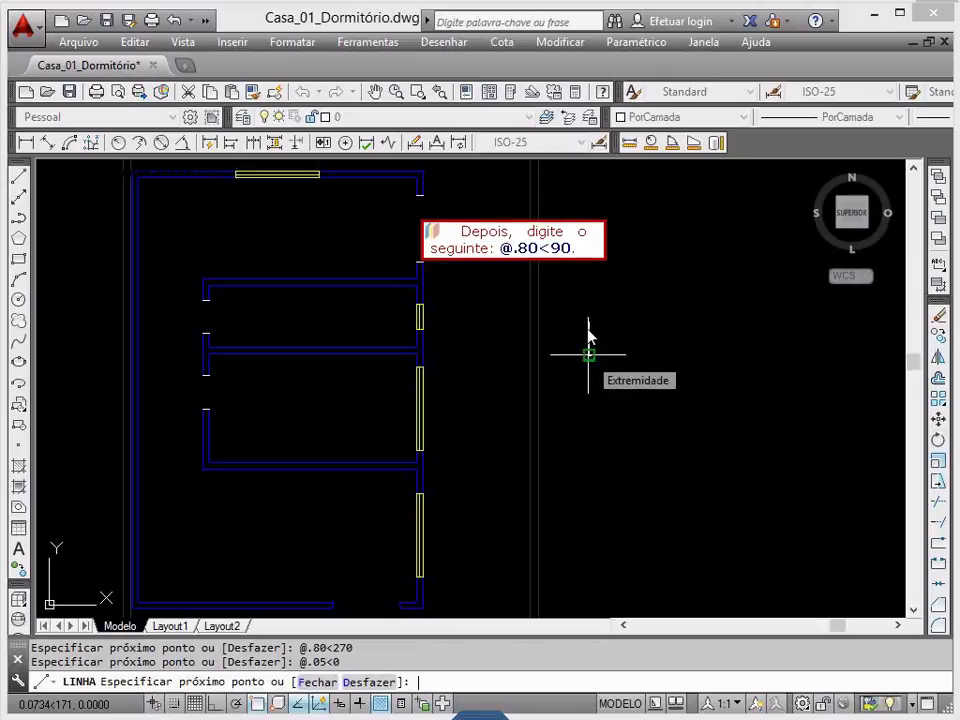
text(@)
text(.80)
text(<9)
text(0)
key(Return)
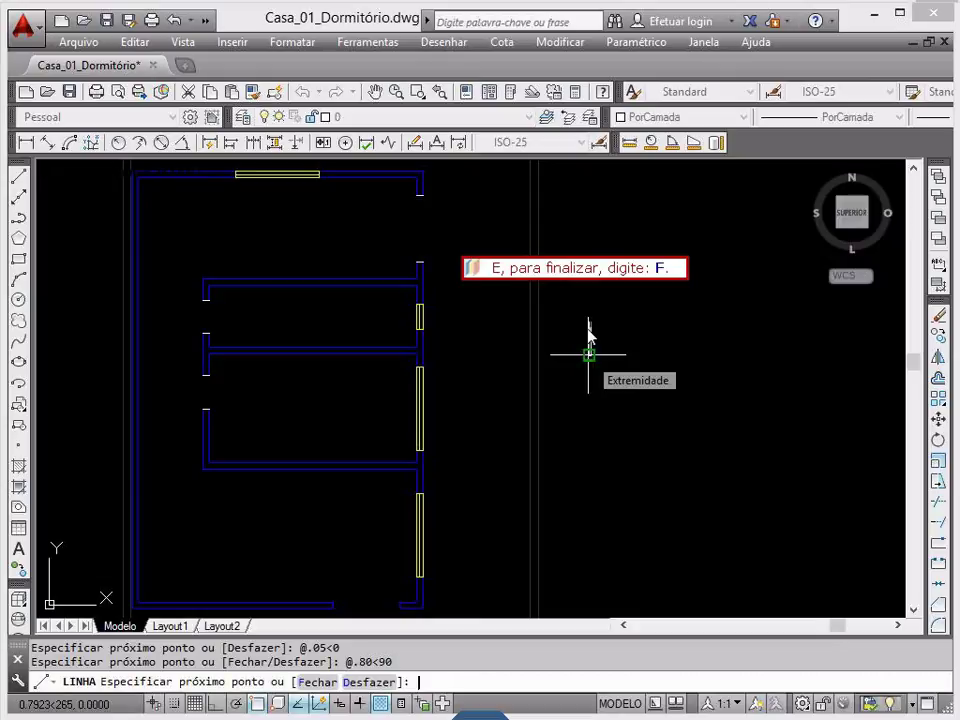
text(F)
key(Return)
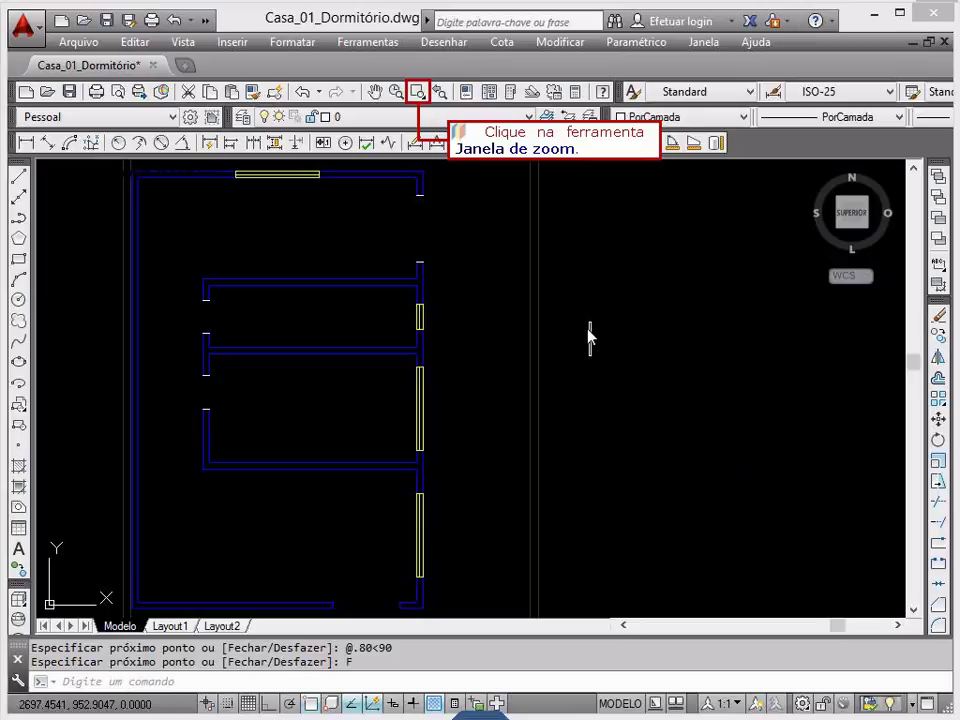
Step: Zoom Window around the new 0.05 by 0.80 door-leaf rectangle
click(418, 92)
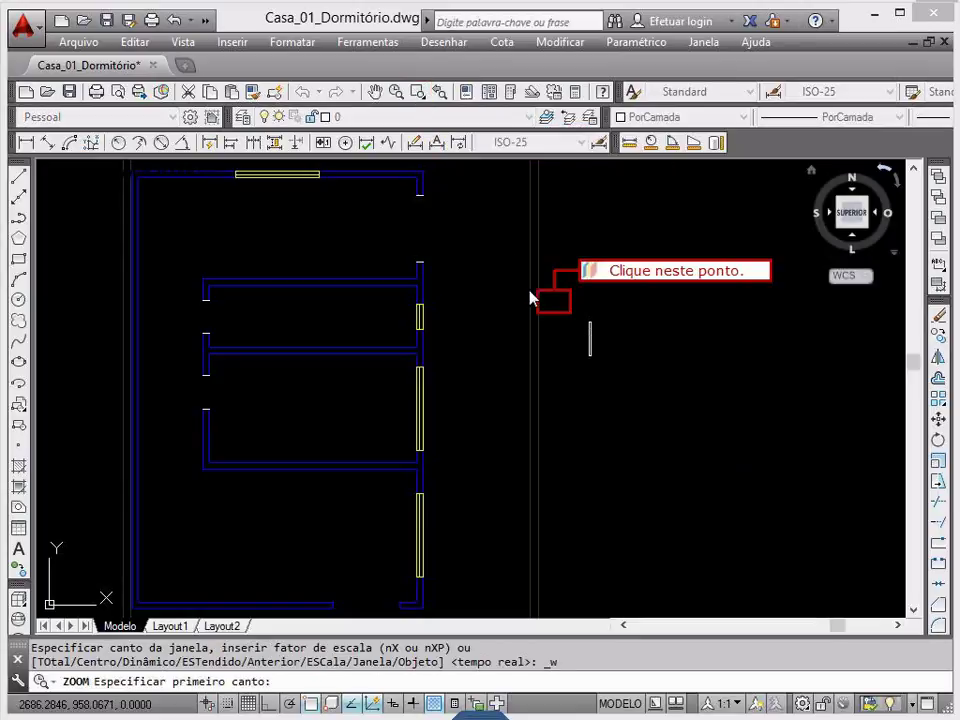
click(555, 308)
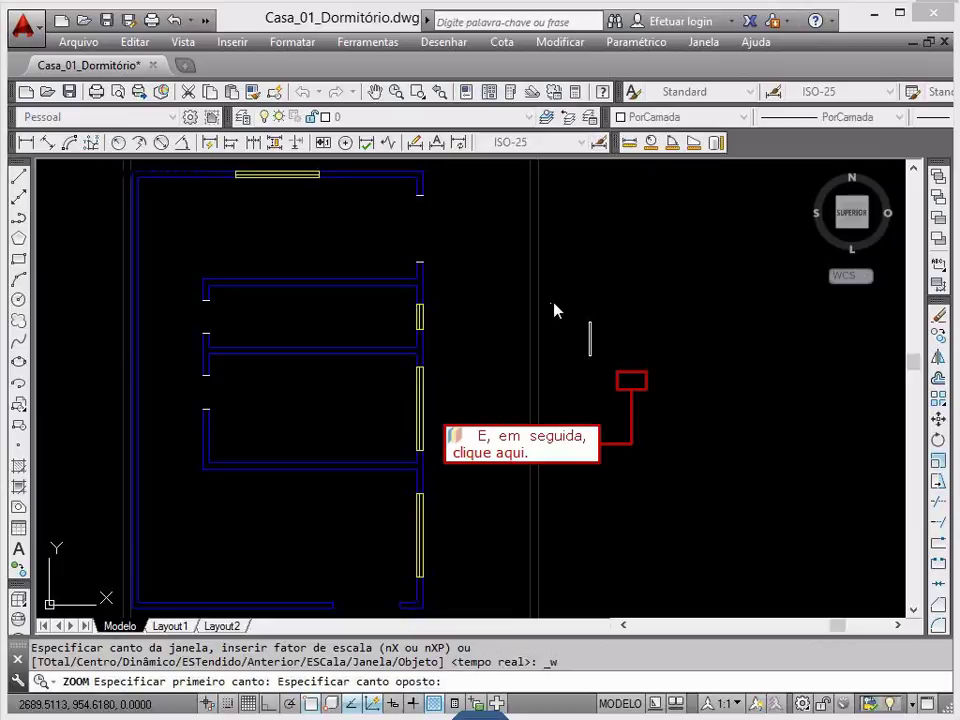
click(632, 388)
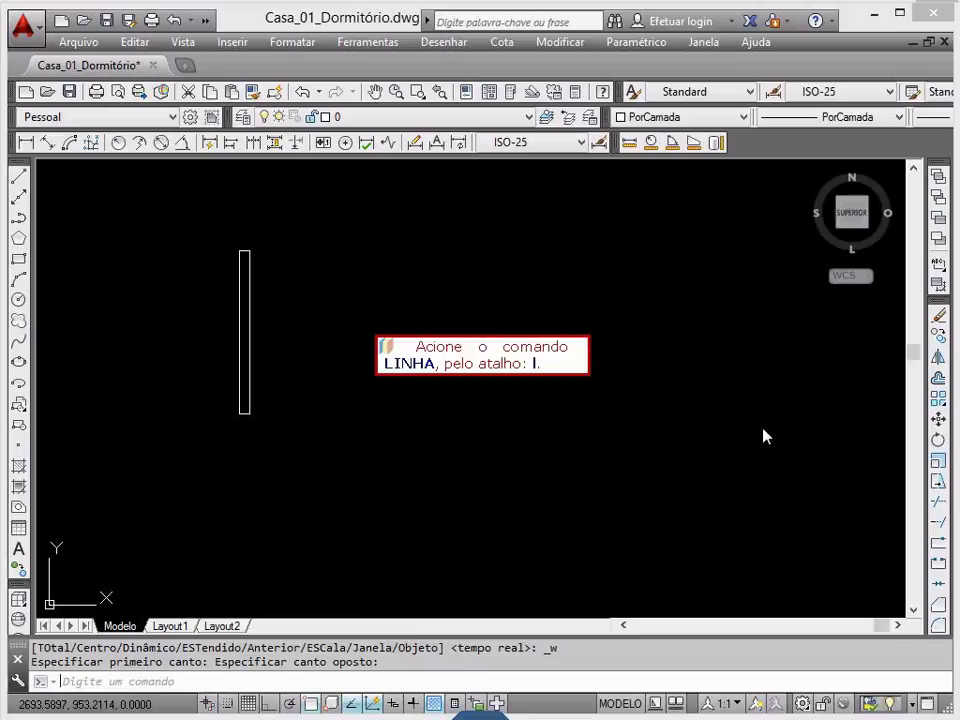
Step: Draw a line @.80<0 from the leaf's bottom corner to the right
text(l)
key(Return)
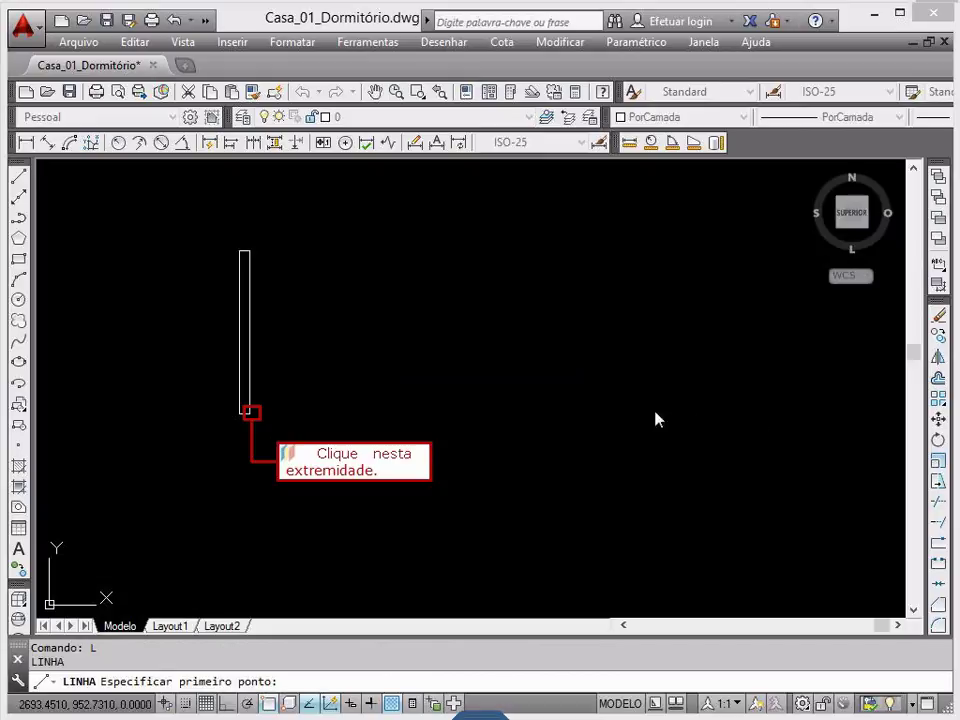
click(249, 413)
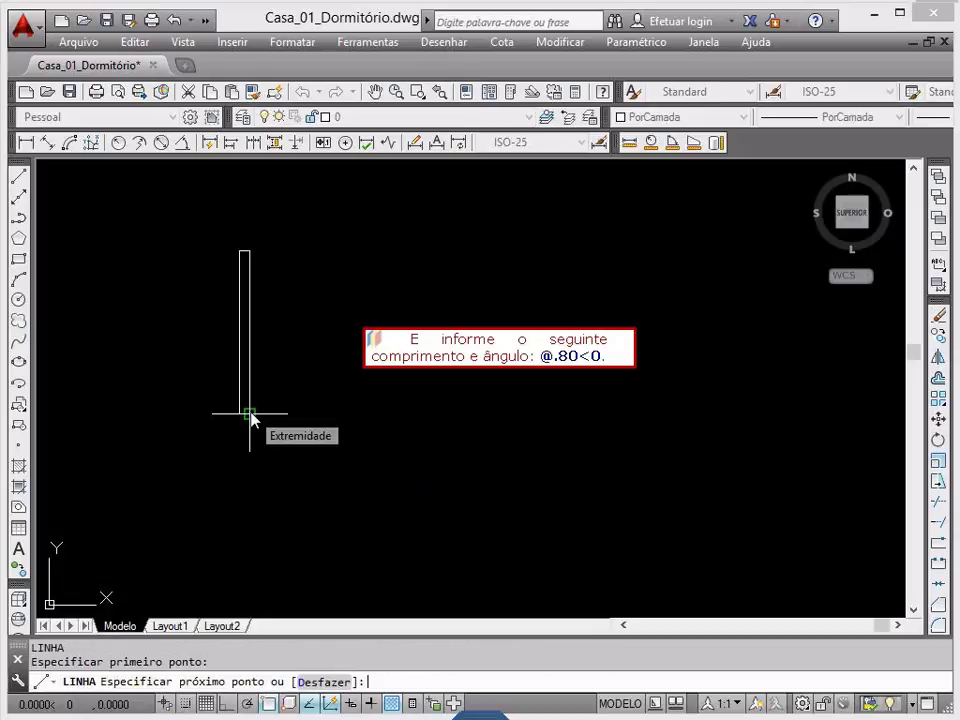
text(@)
text(.80)
text(<0)
key(Return)
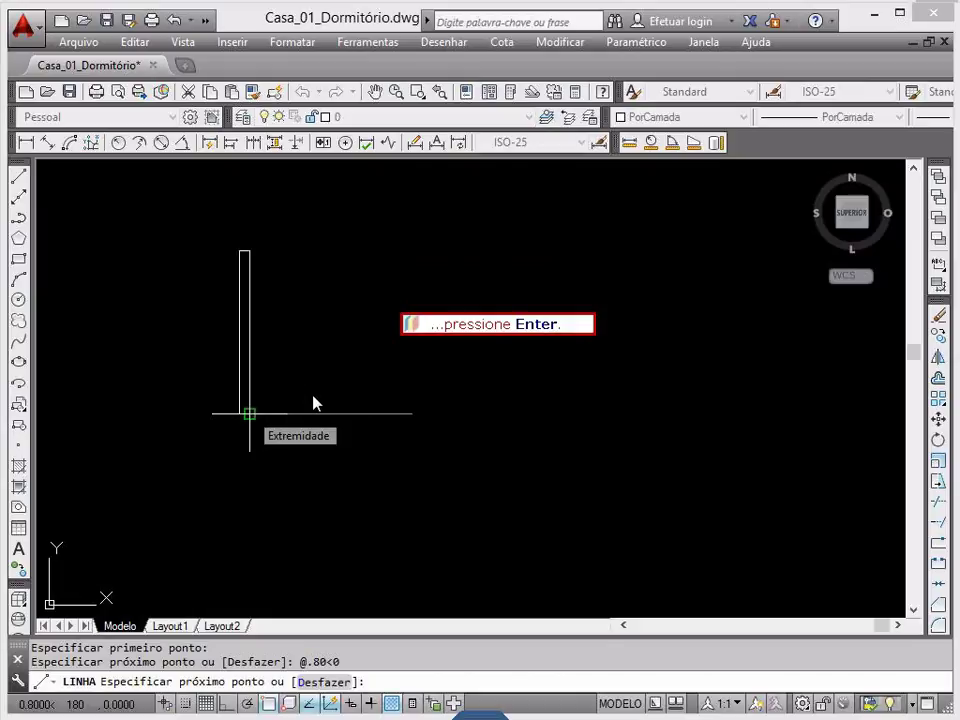
key(Return)
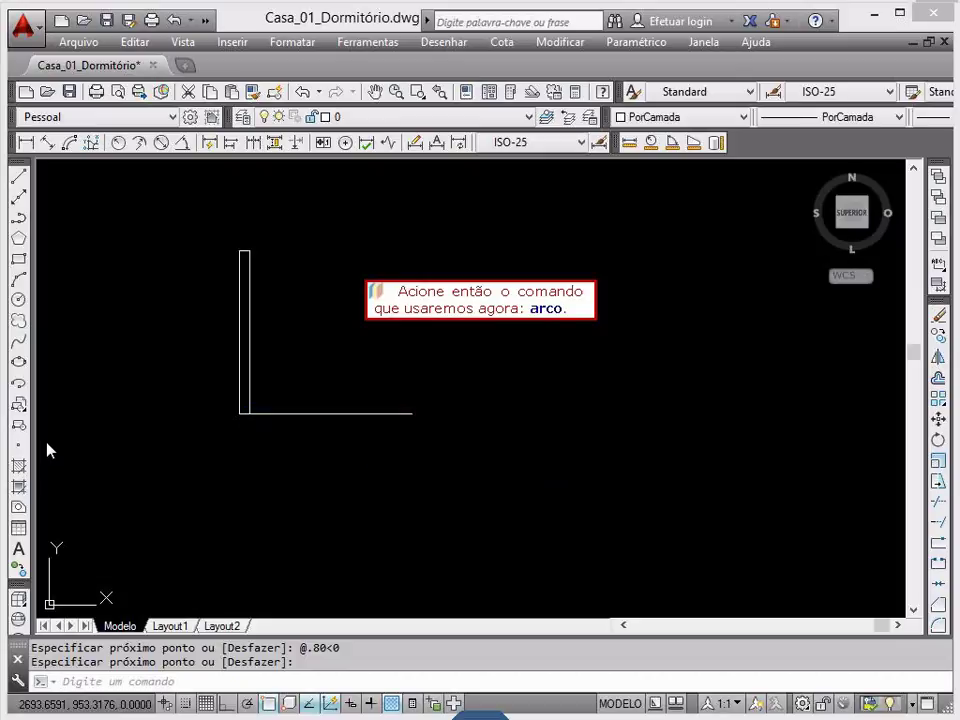
Step: Draw an arc from the end of the 0.80 line up to the top of the door leaf
text(arco)
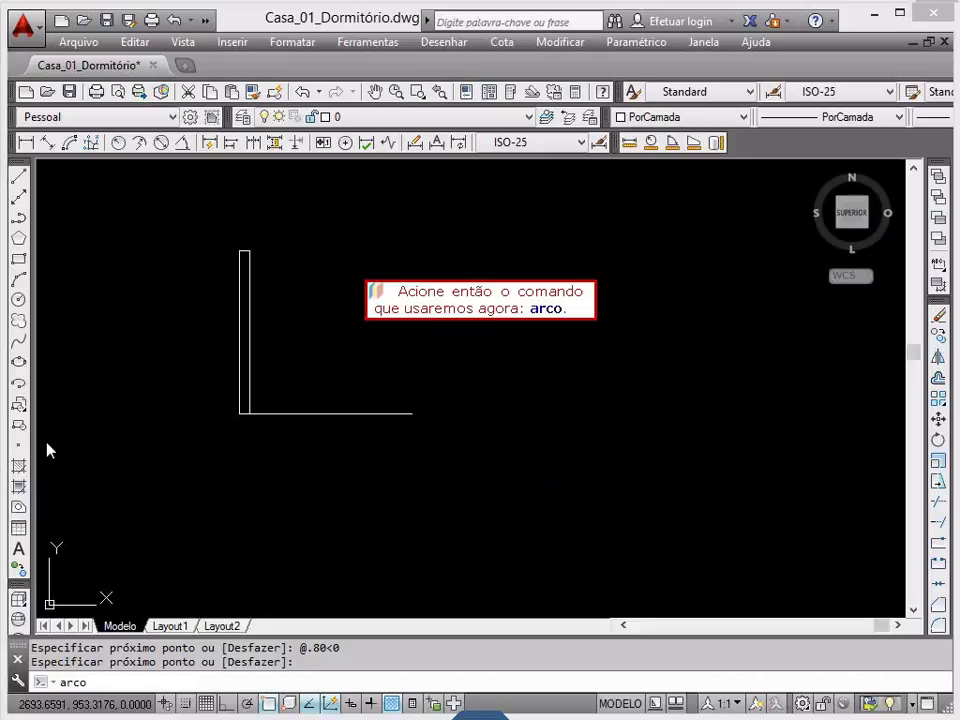
key(Return)
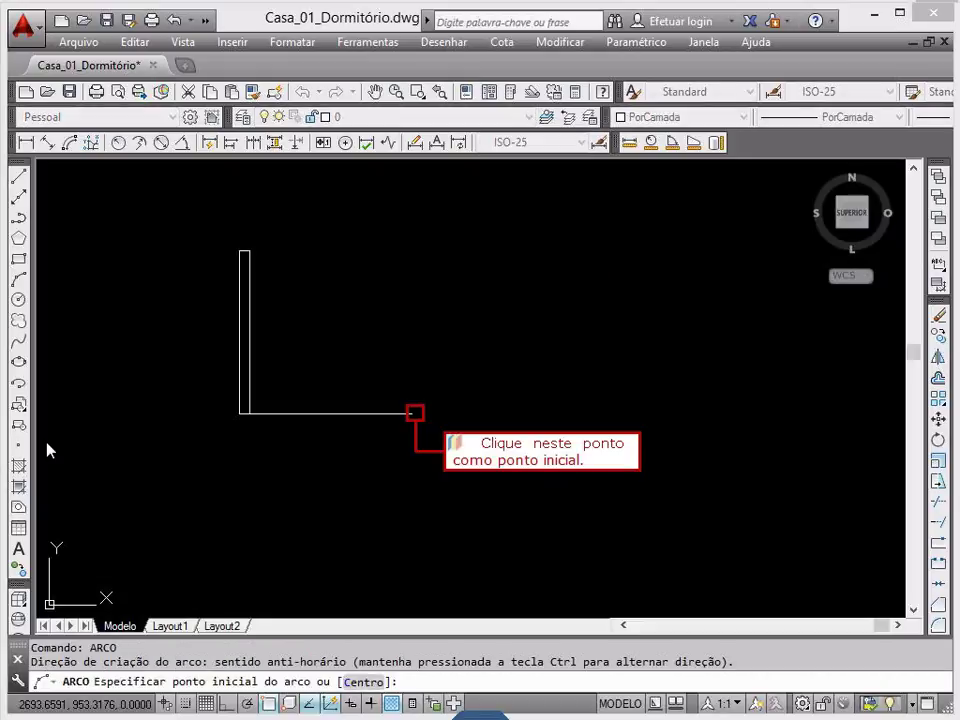
click(411, 413)
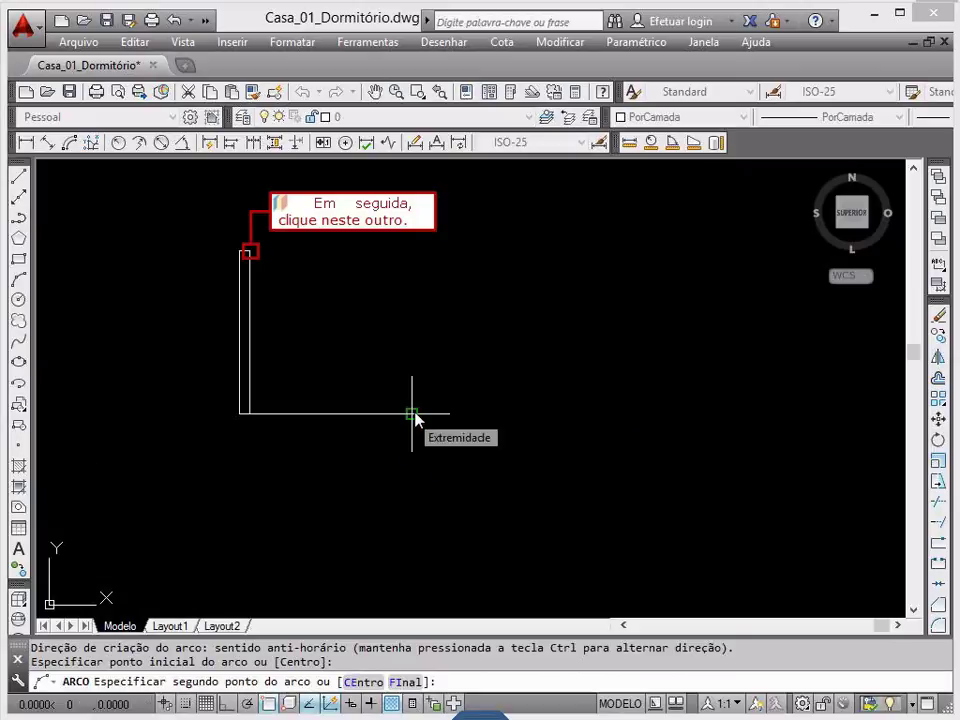
click(249, 252)
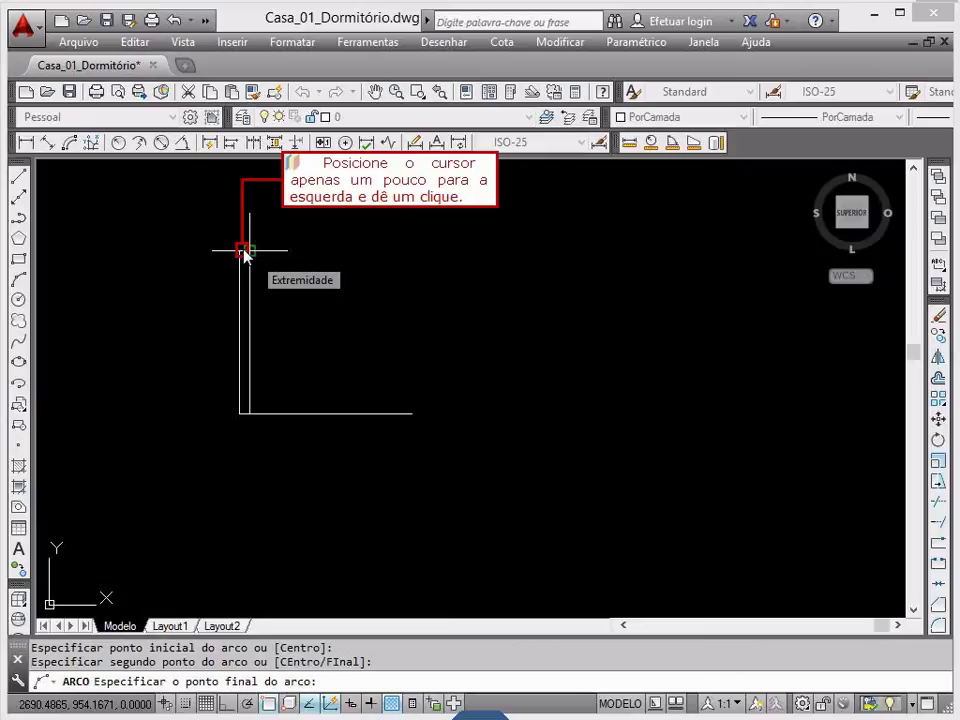
click(244, 255)
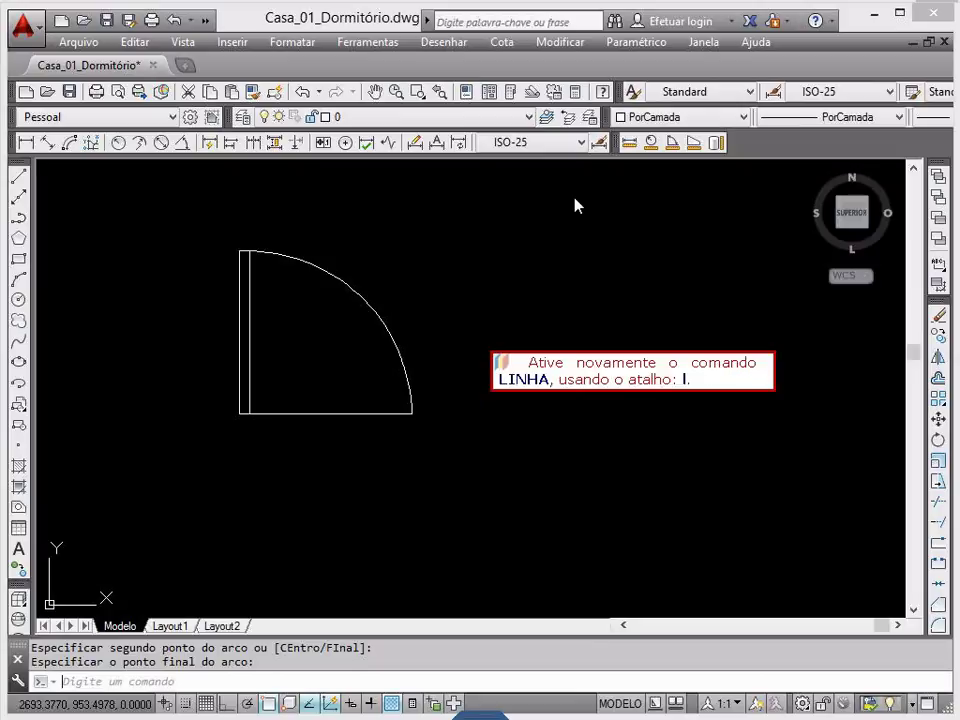
Step: Draw a closed rectangle with @.40<90, @.05<0, @.40<270, then window-select it
text(L)
key(Return)
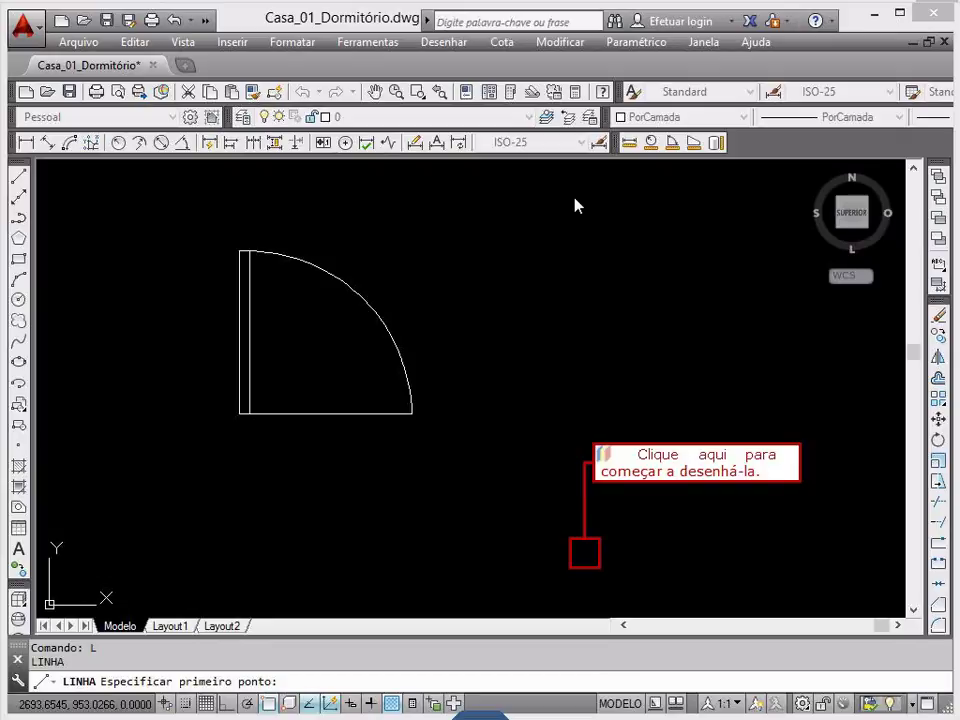
click(585, 553)
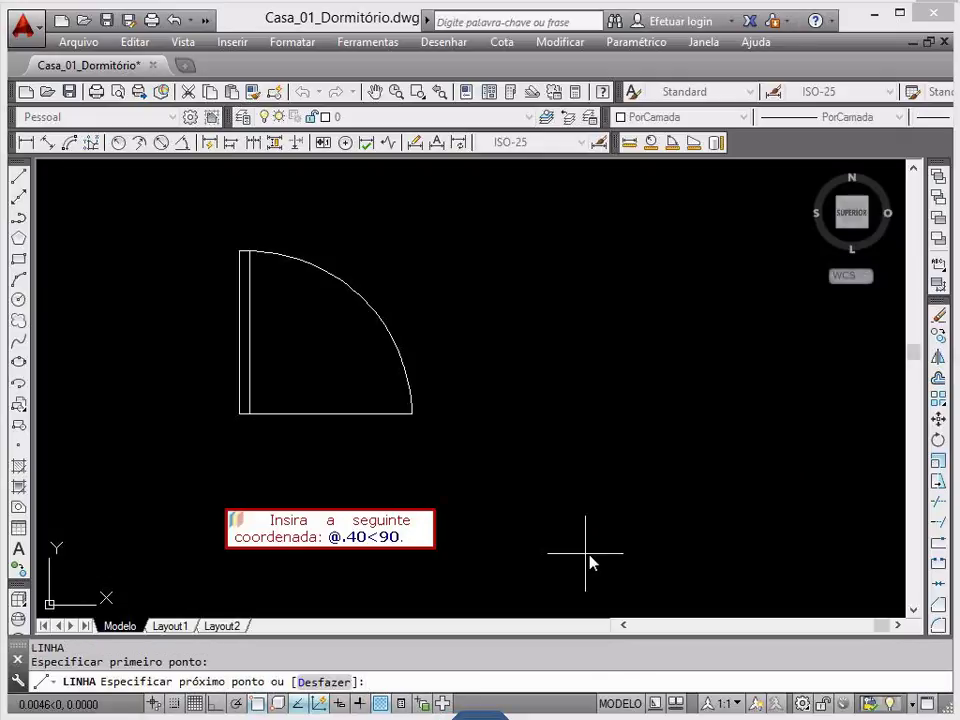
text(@)
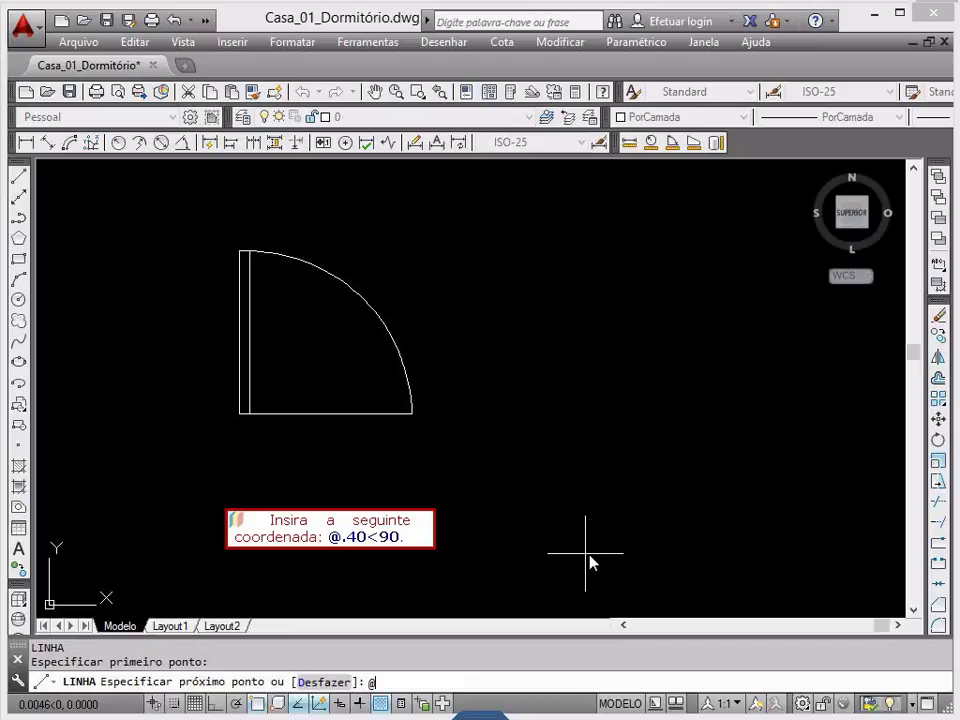
text(.40)
text(<9)
text(0)
key(Return)
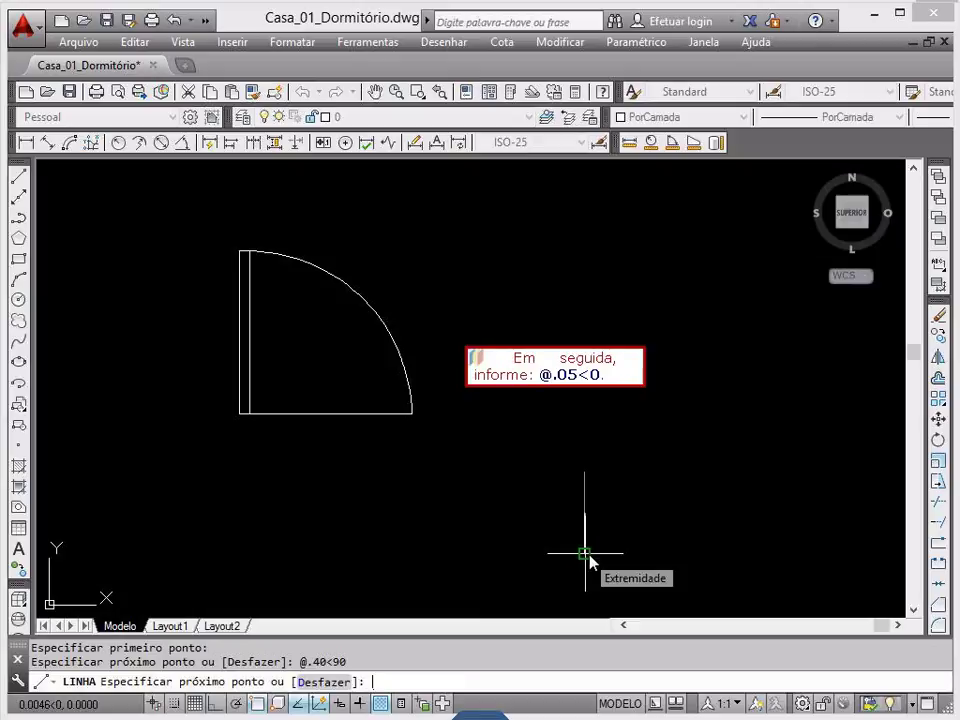
text(@)
text(.05)
text(<0)
key(Return)
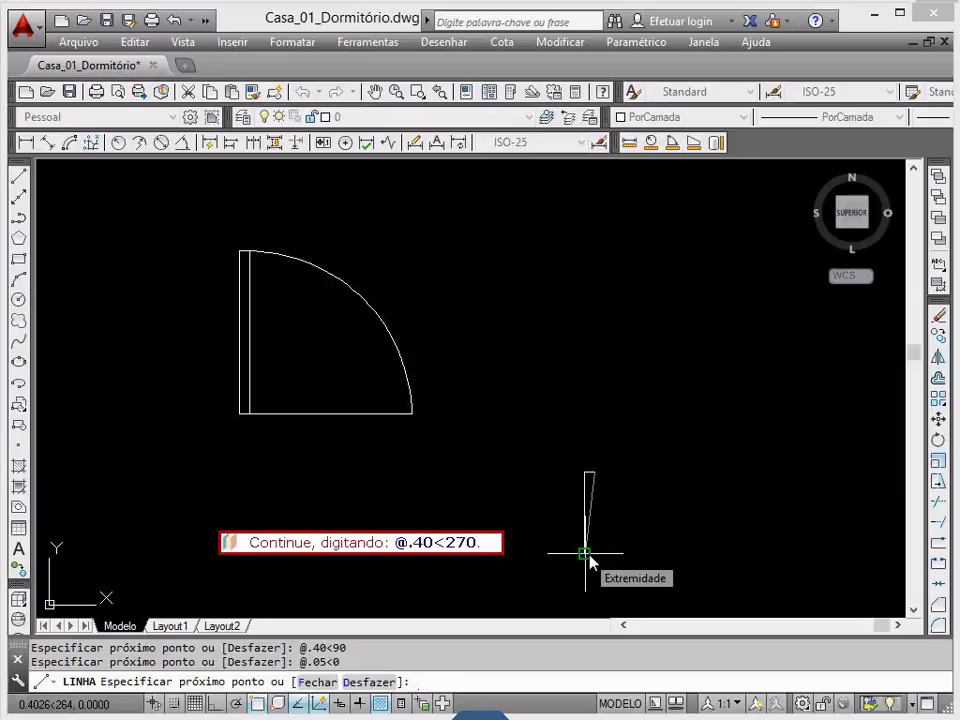
text(@.)
text(40)
text(<270)
key(Return)
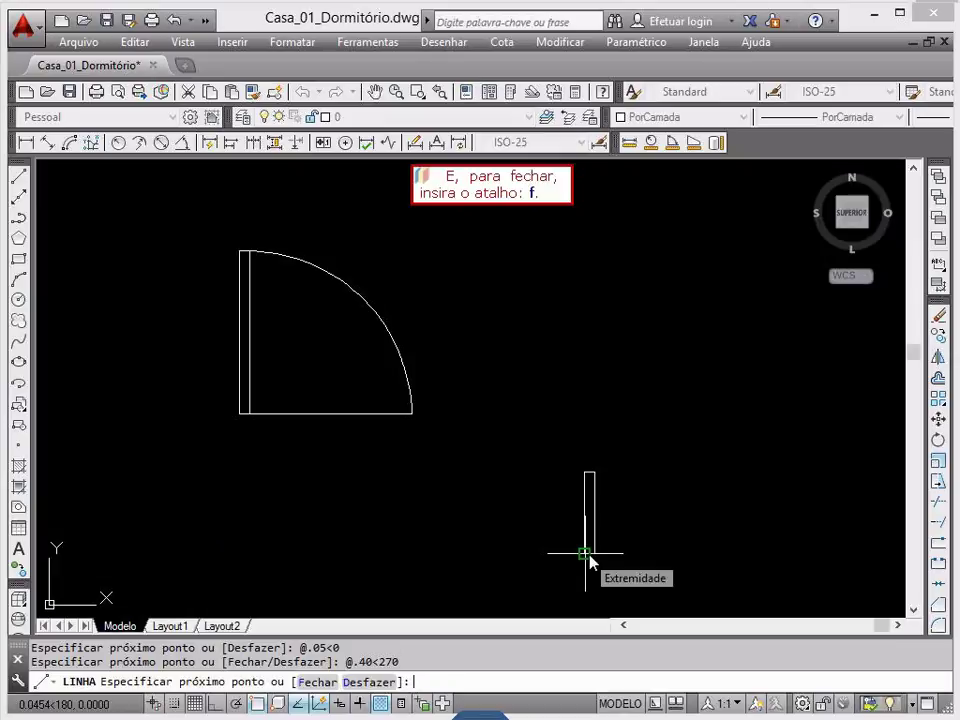
text(f)
key(Return)
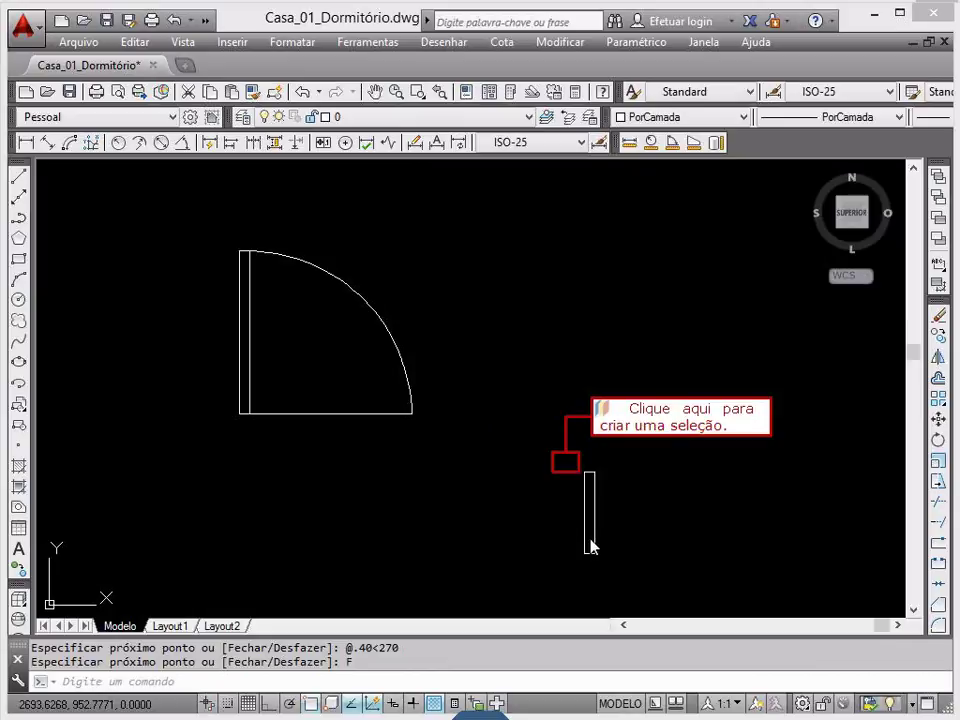
click(567, 467)
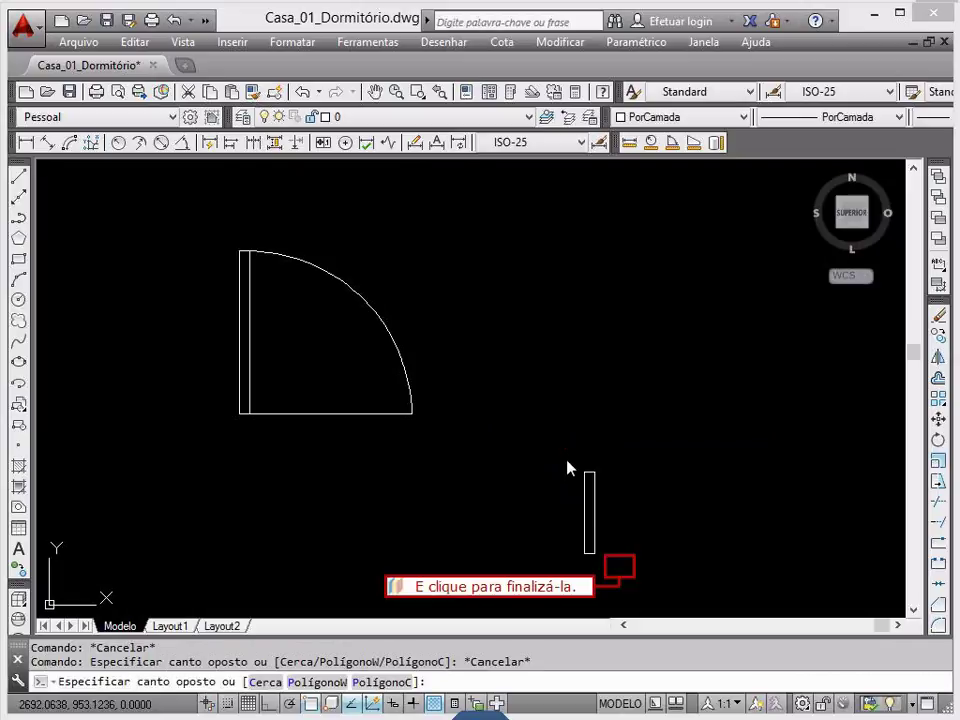
click(622, 578)
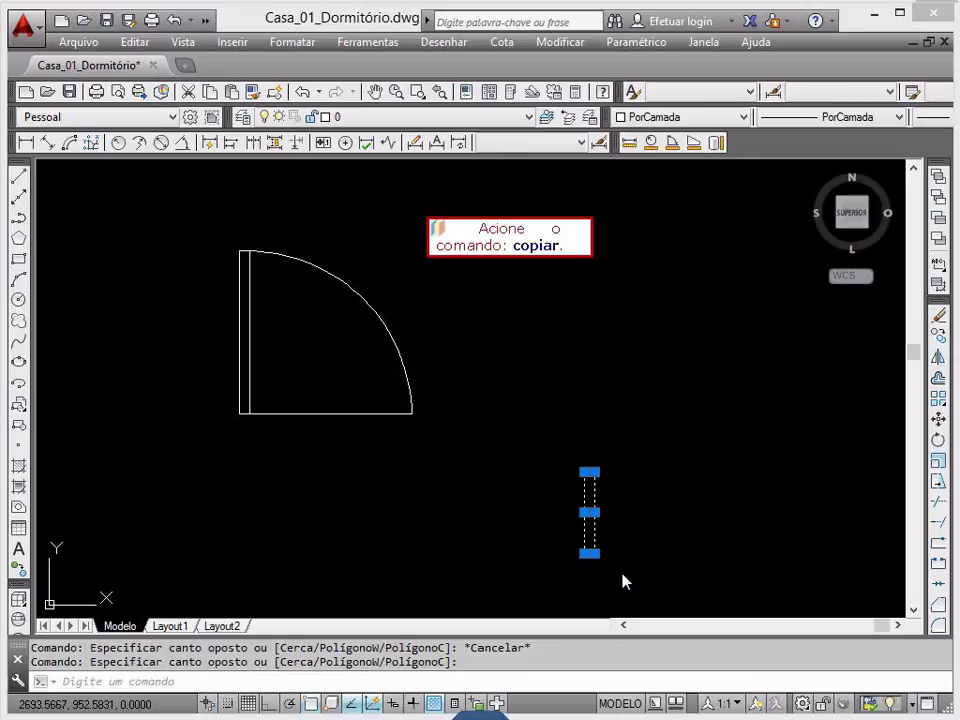
Step: Copy the 0.40 rectangle end to end at snapped endpoints, forming a staggered four-piece column
text(c)
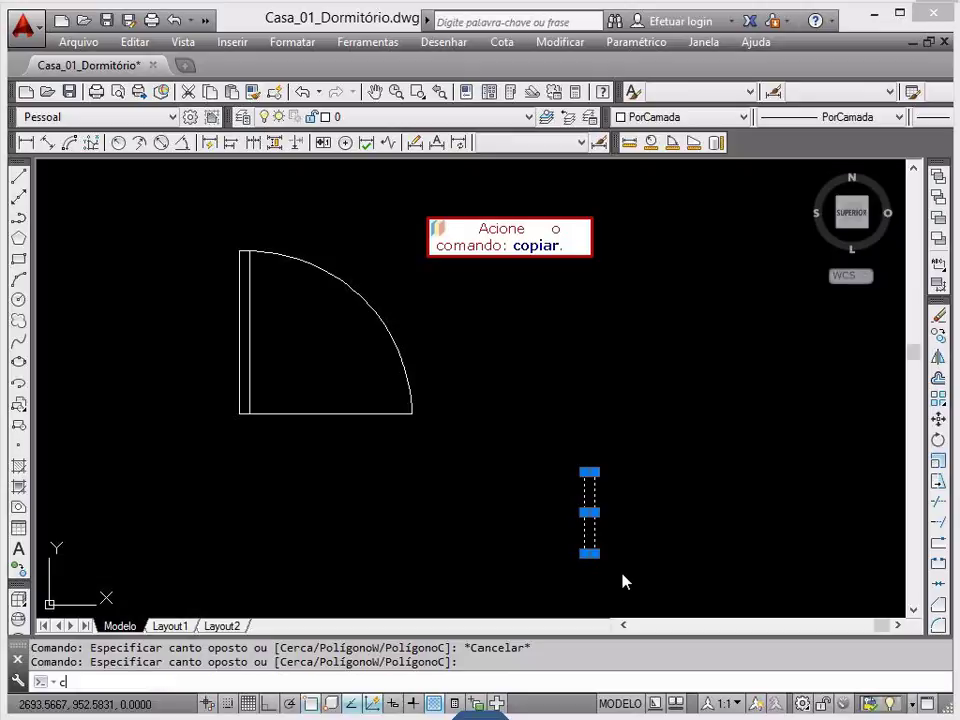
text(opiar)
key(Return)
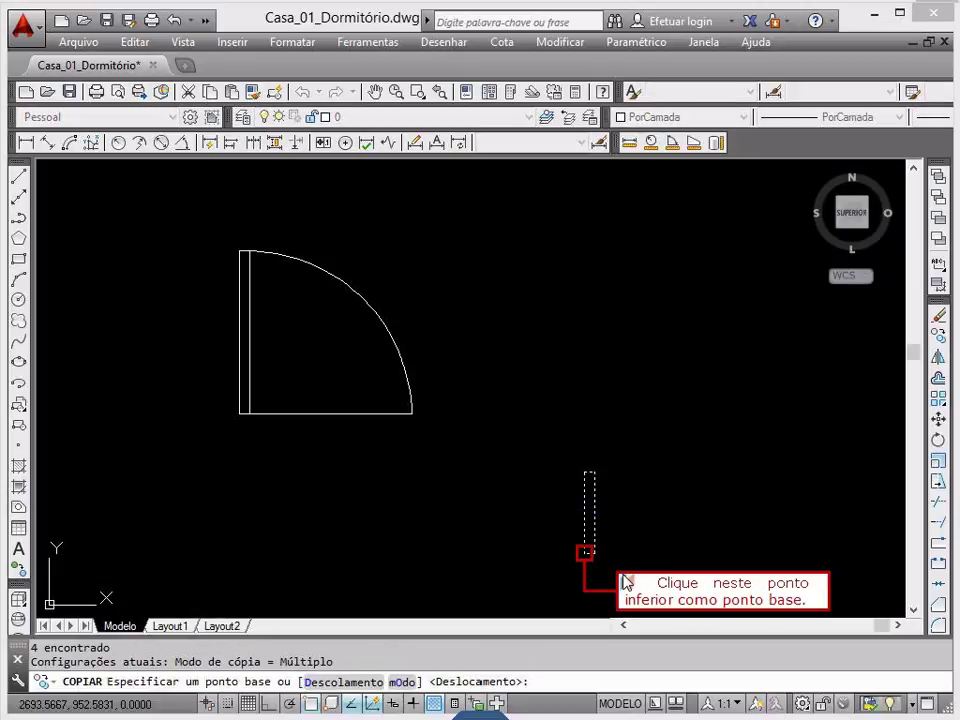
click(585, 553)
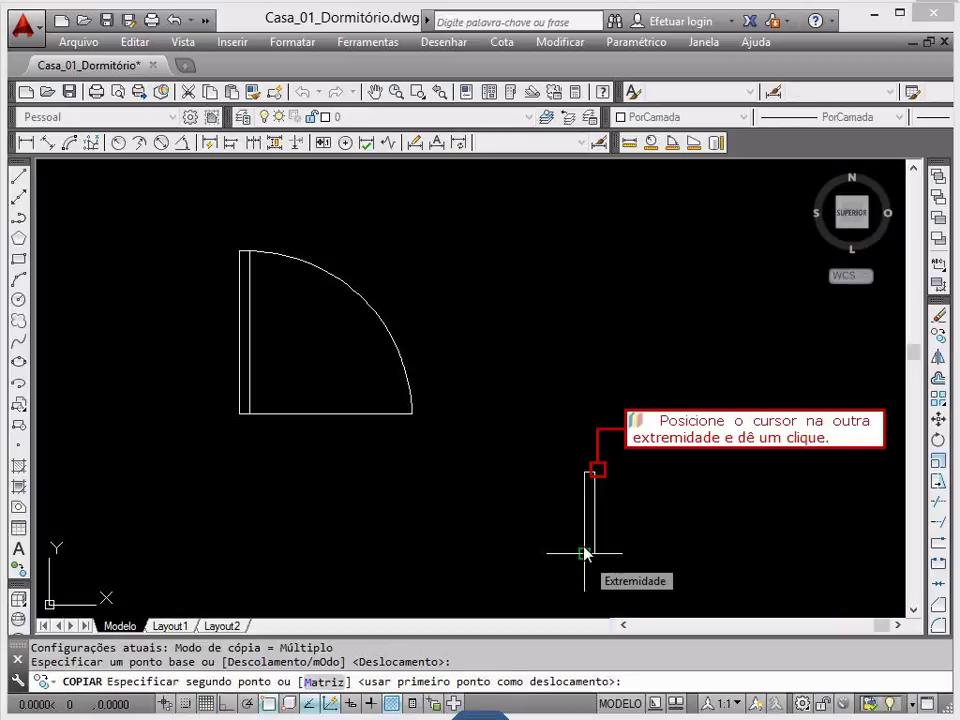
click(597, 478)
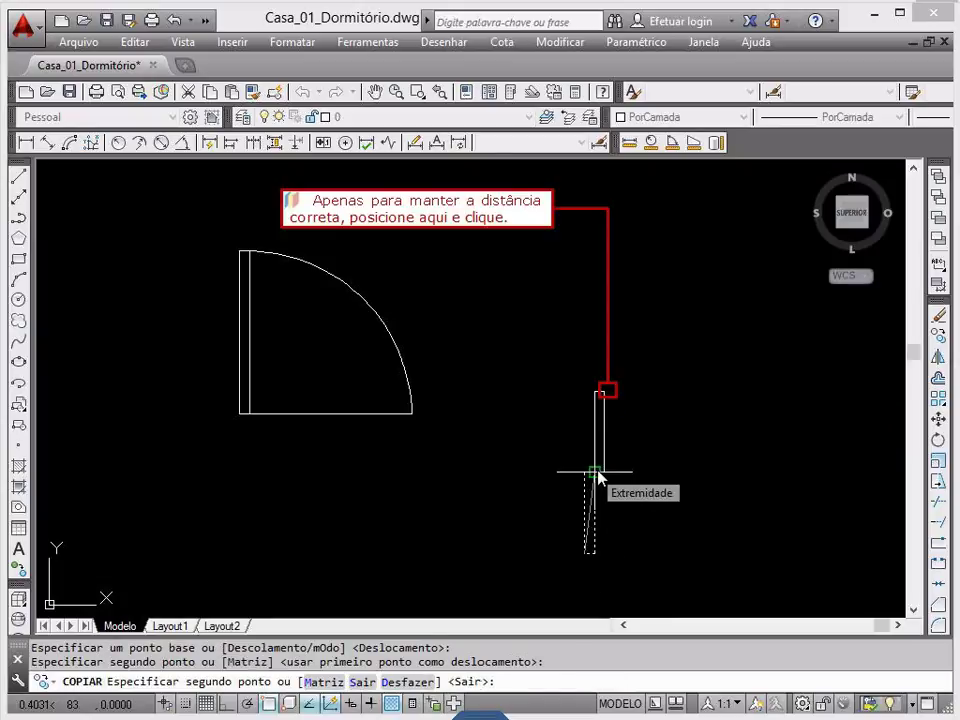
click(606, 400)
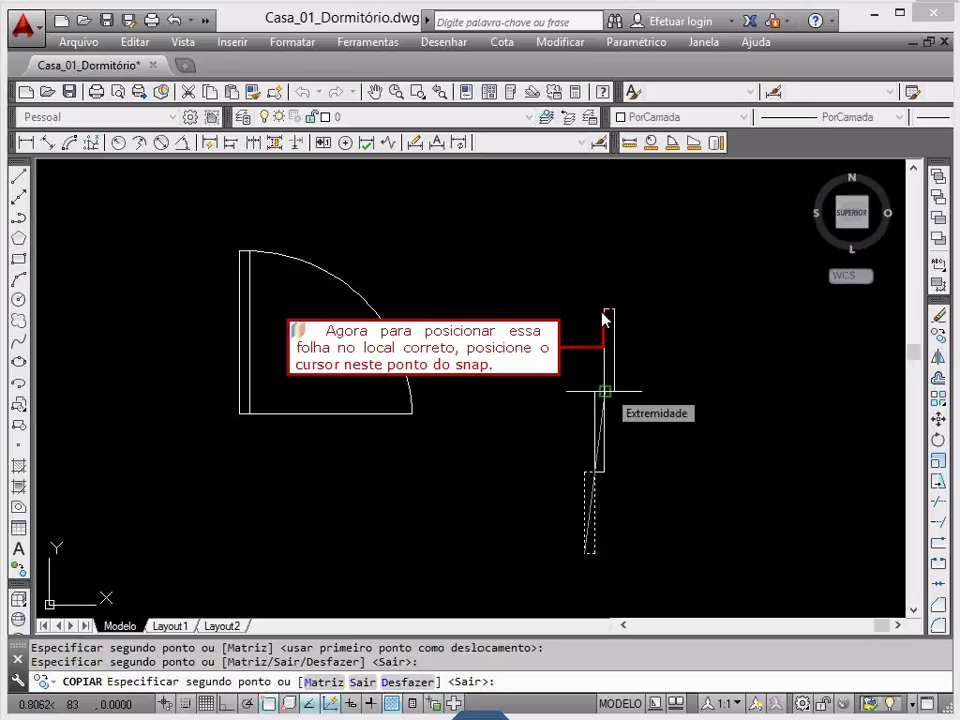
click(606, 392)
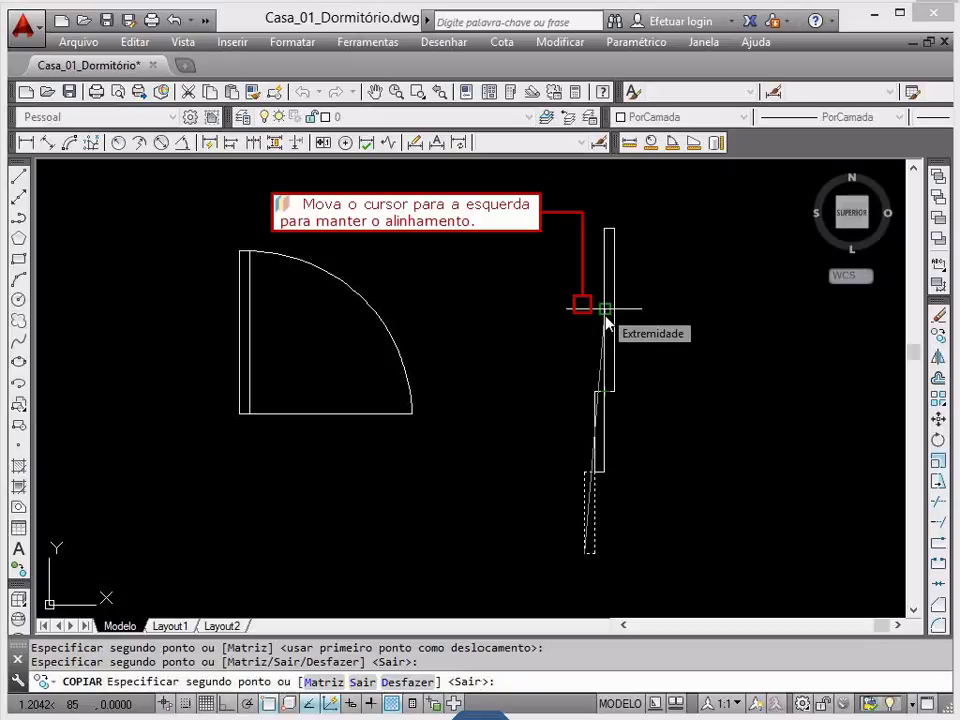
click(589, 315)
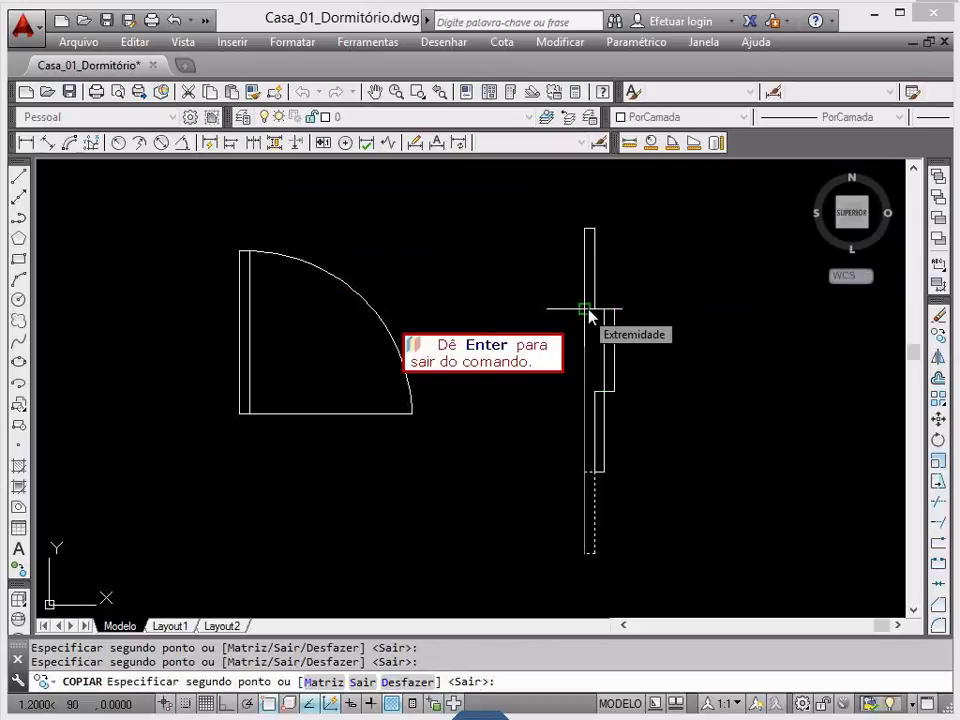
key(Return)
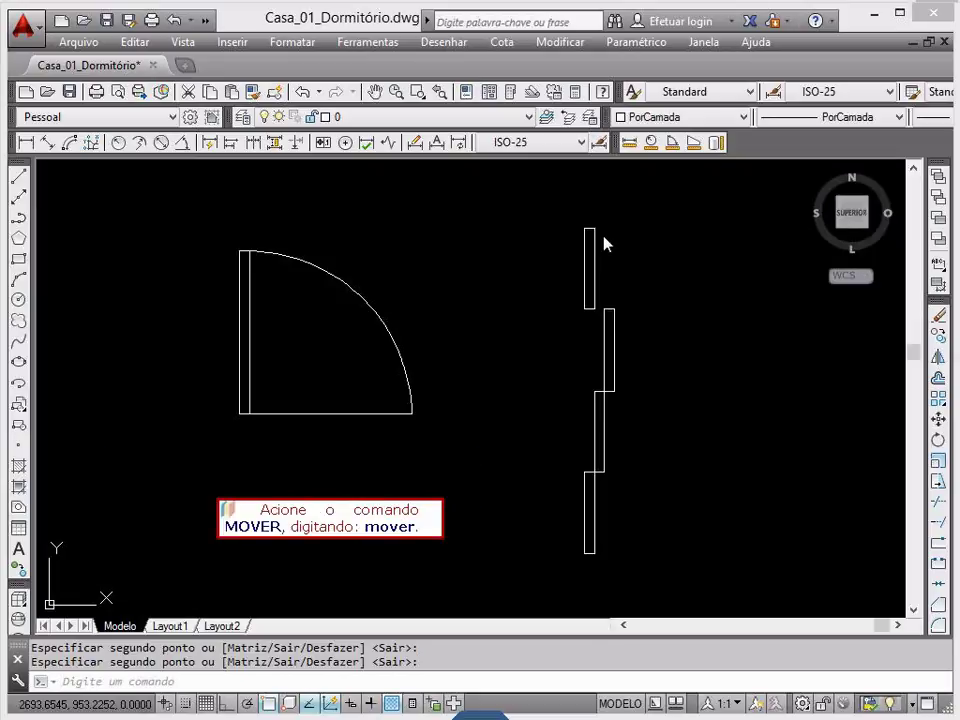
Step: Move one 0.40 piece from its endpoint to the upper rectangle's midpoint, creating two separate pairs
text(mover)
key(Return)
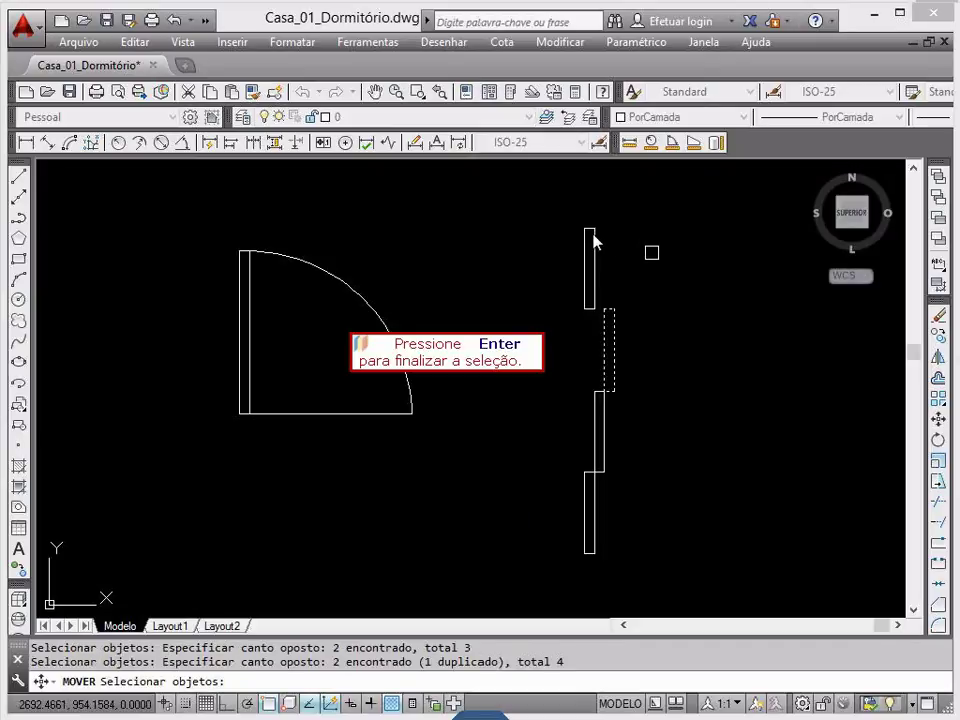
key(Return)
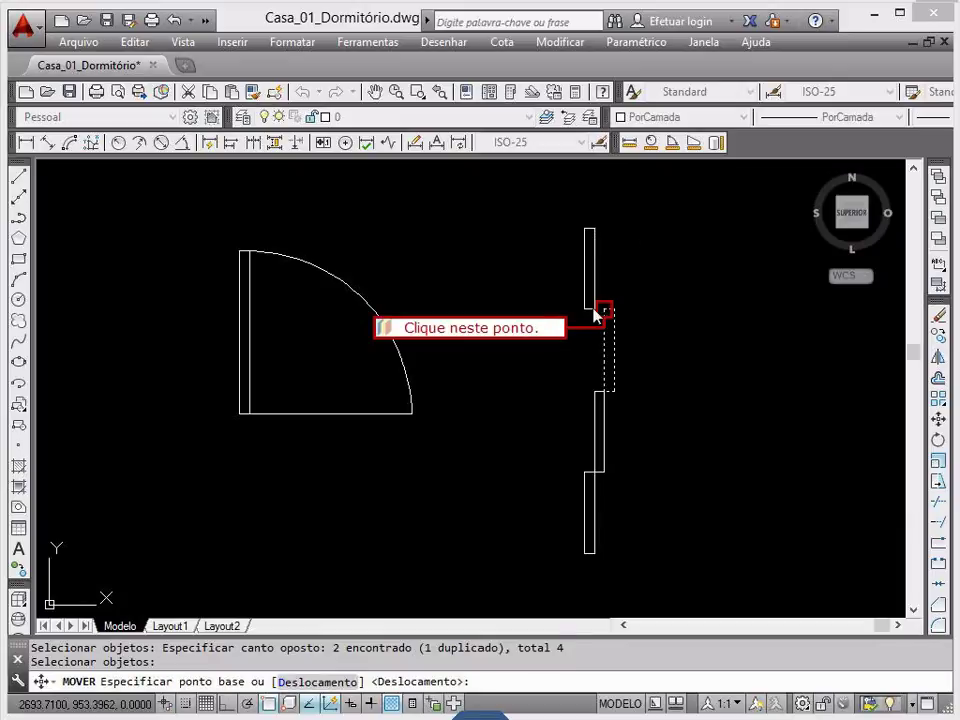
click(605, 317)
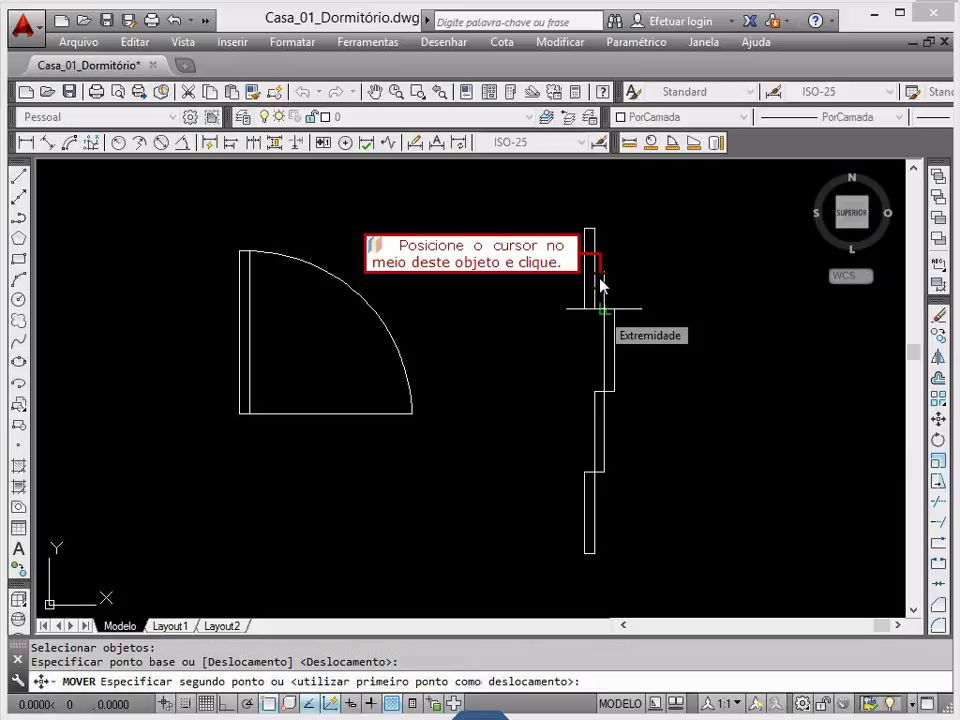
click(600, 286)
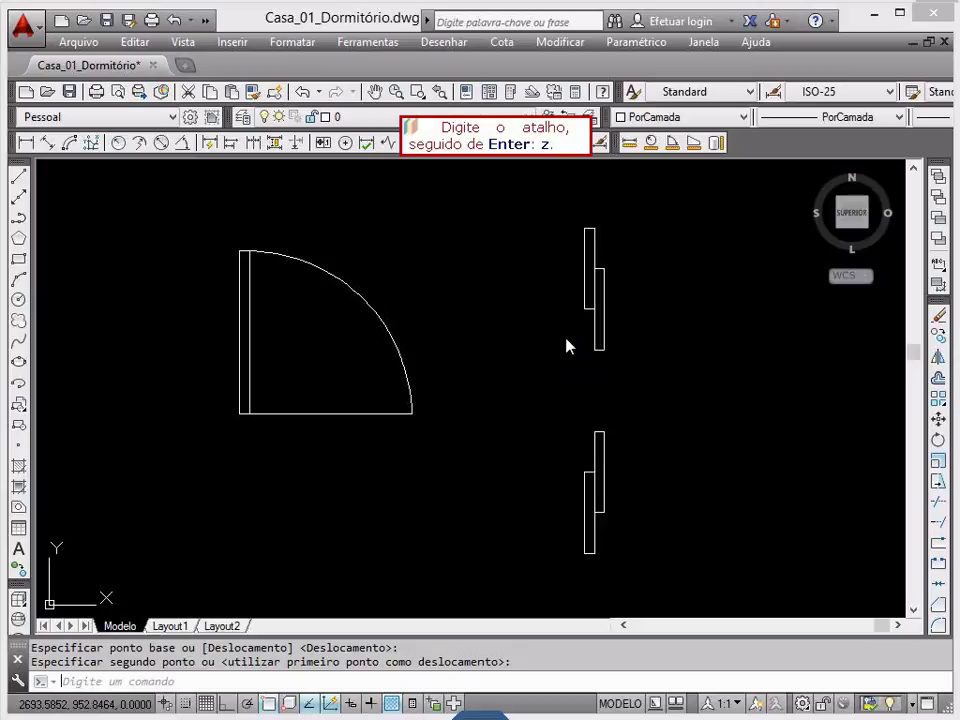
Step: Zoom to extents with z, est to show the whole plan beside the door pieces
text(z)
key(Return)
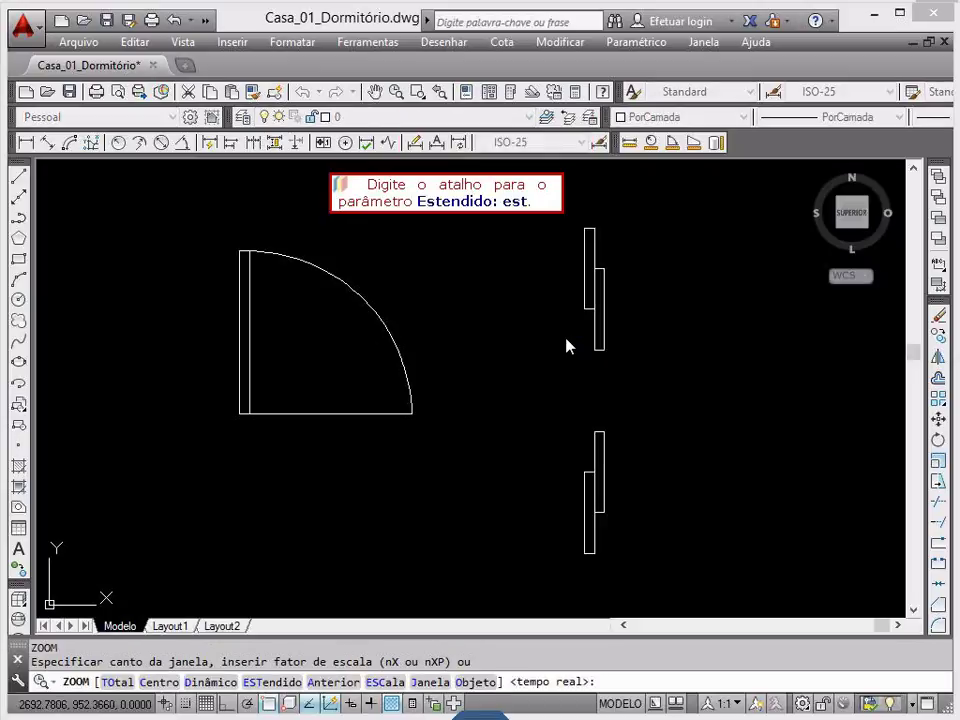
text(es)
text(t)
key(Return)
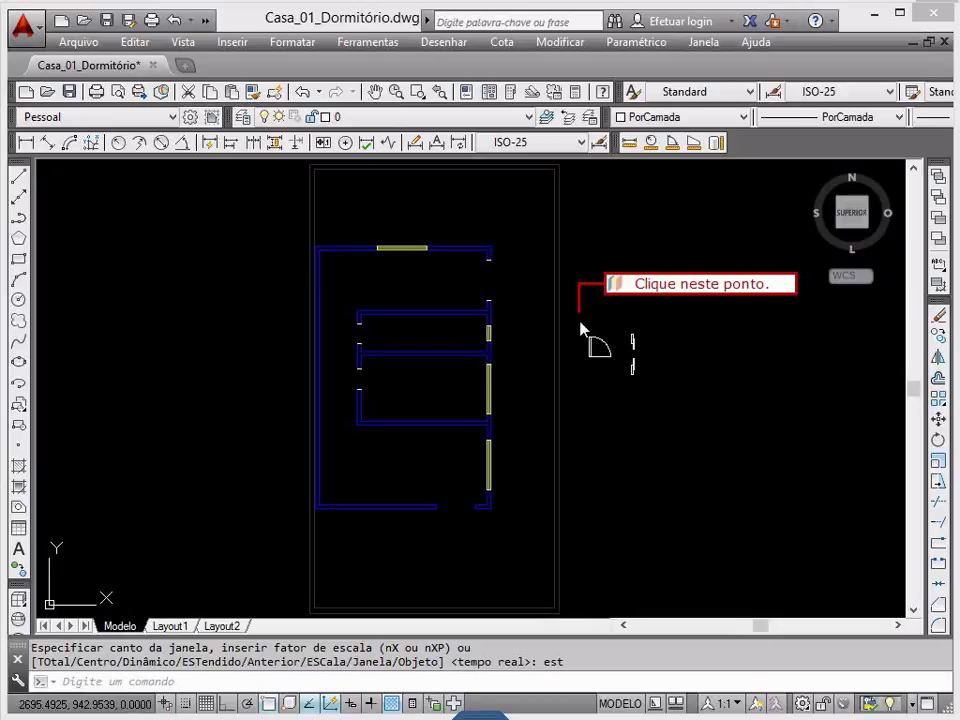
click(580, 330)
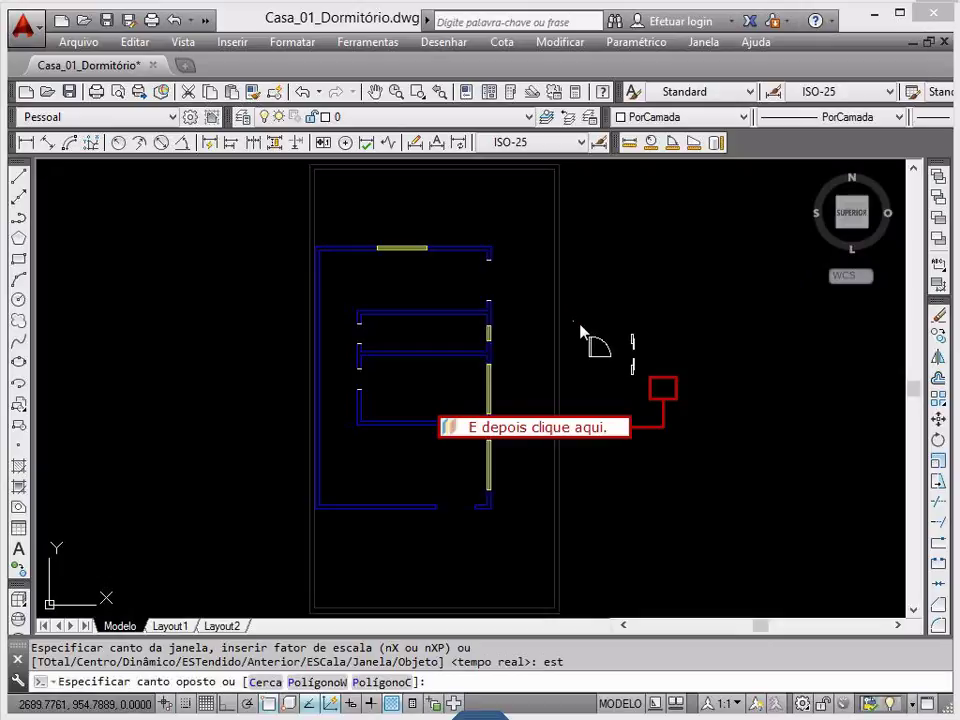
Step: Select the door pieces and the segments at the four wall openings and move them to layer Portas
click(663, 383)
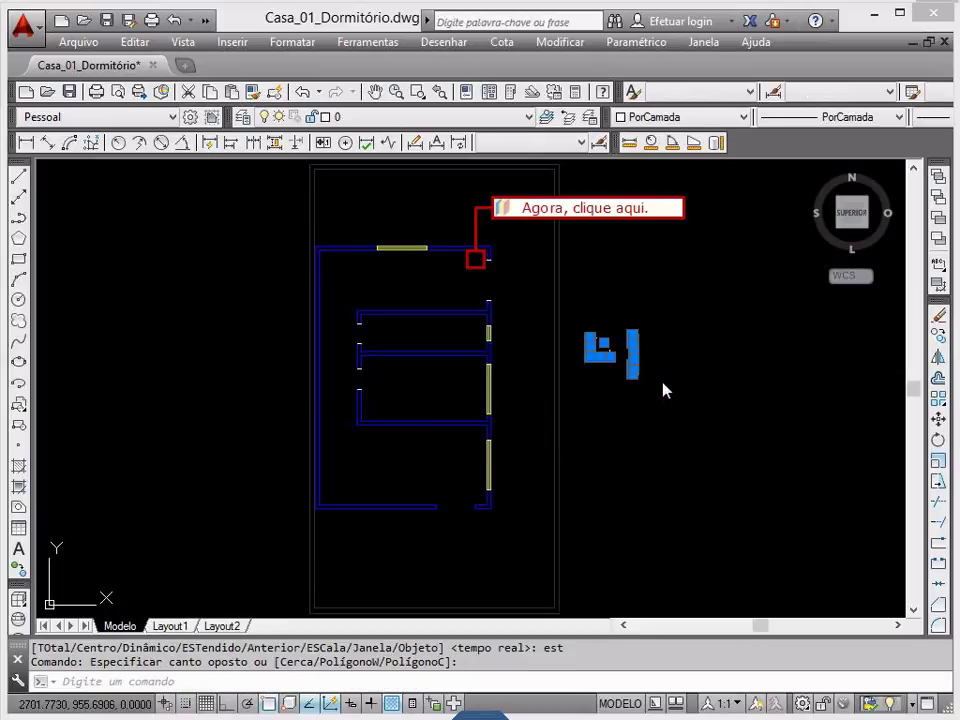
click(476, 270)
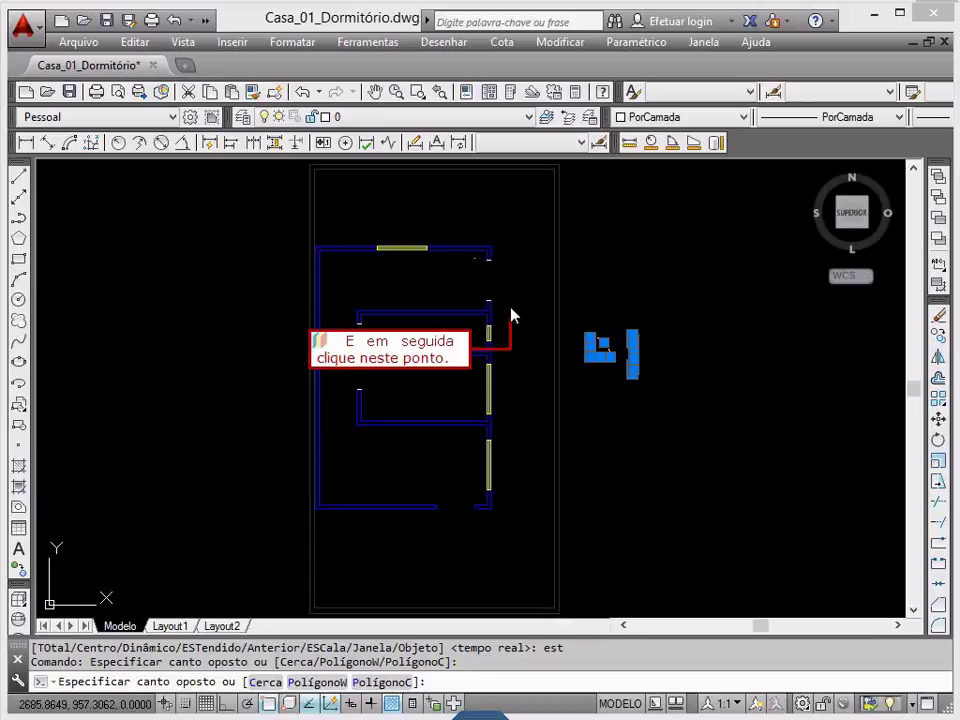
click(511, 318)
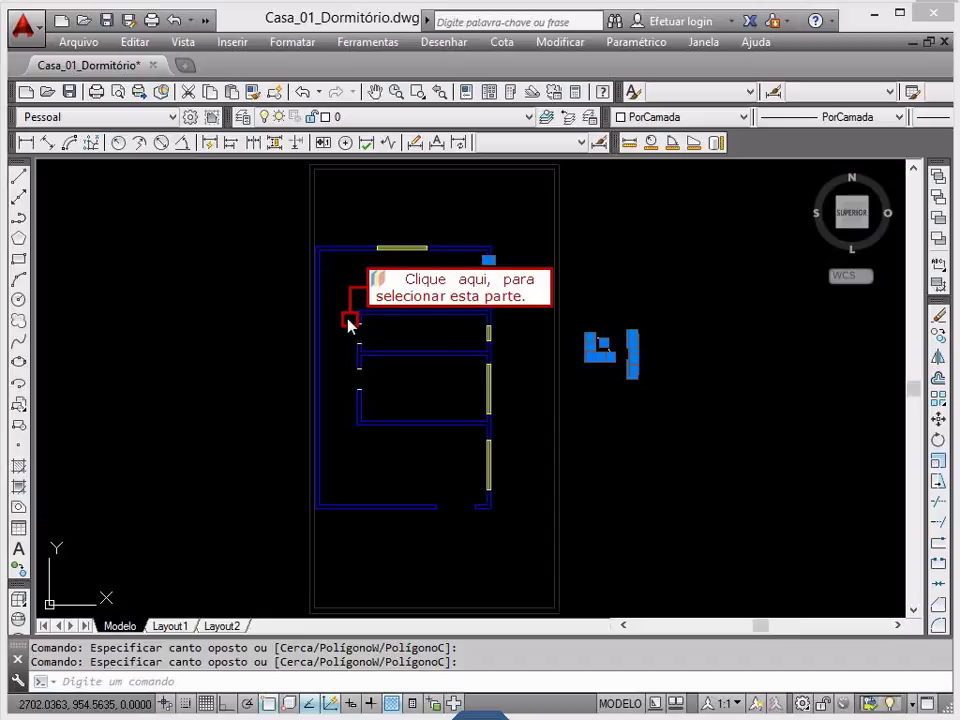
click(349, 325)
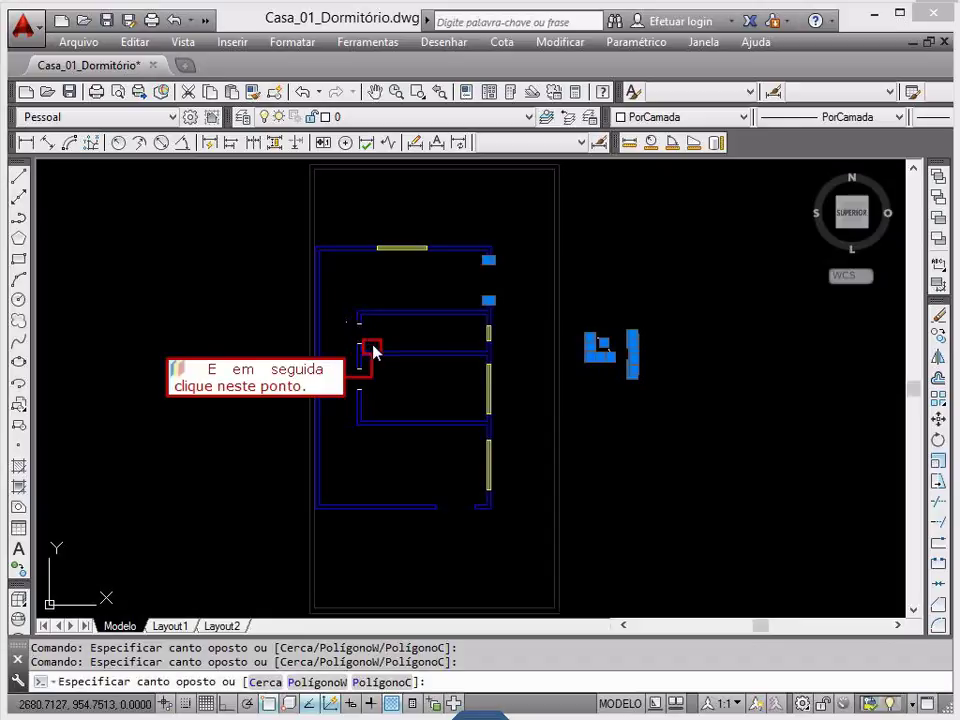
click(372, 349)
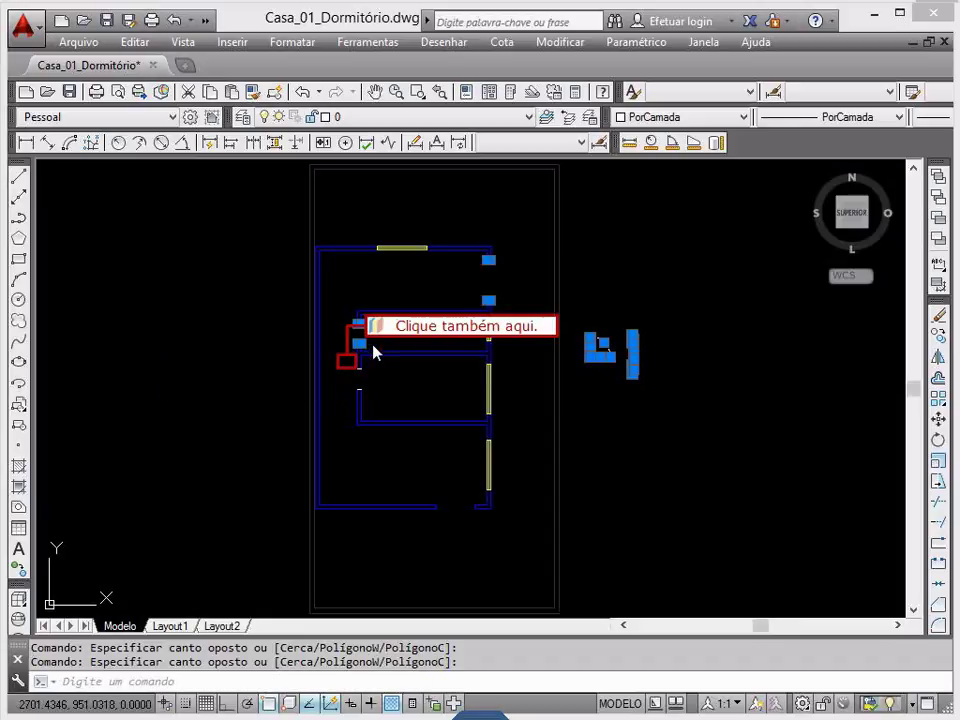
click(349, 366)
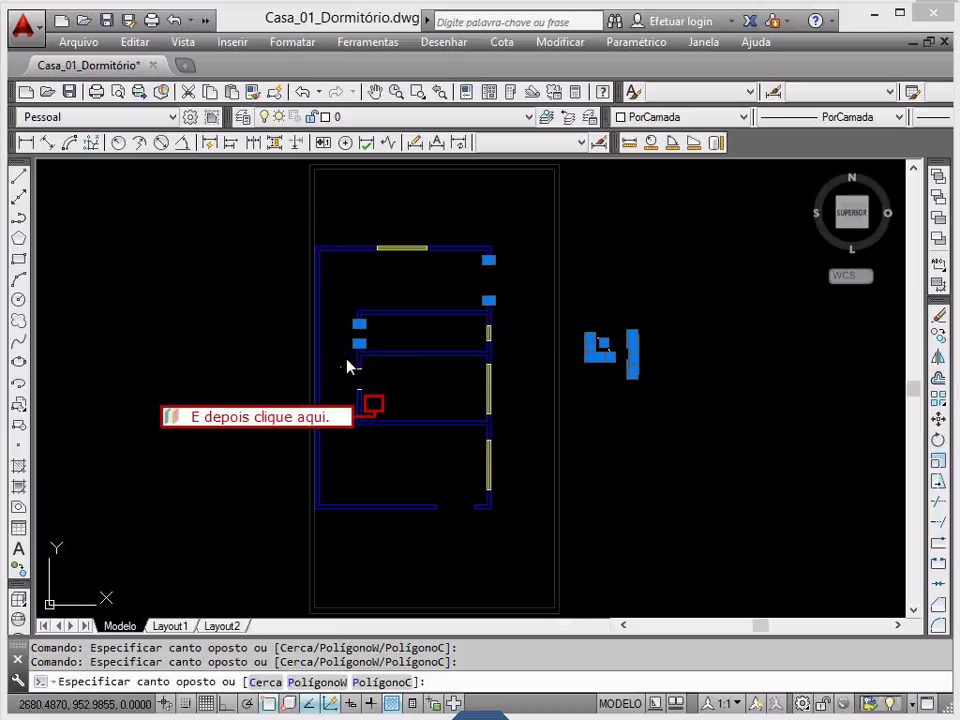
click(374, 405)
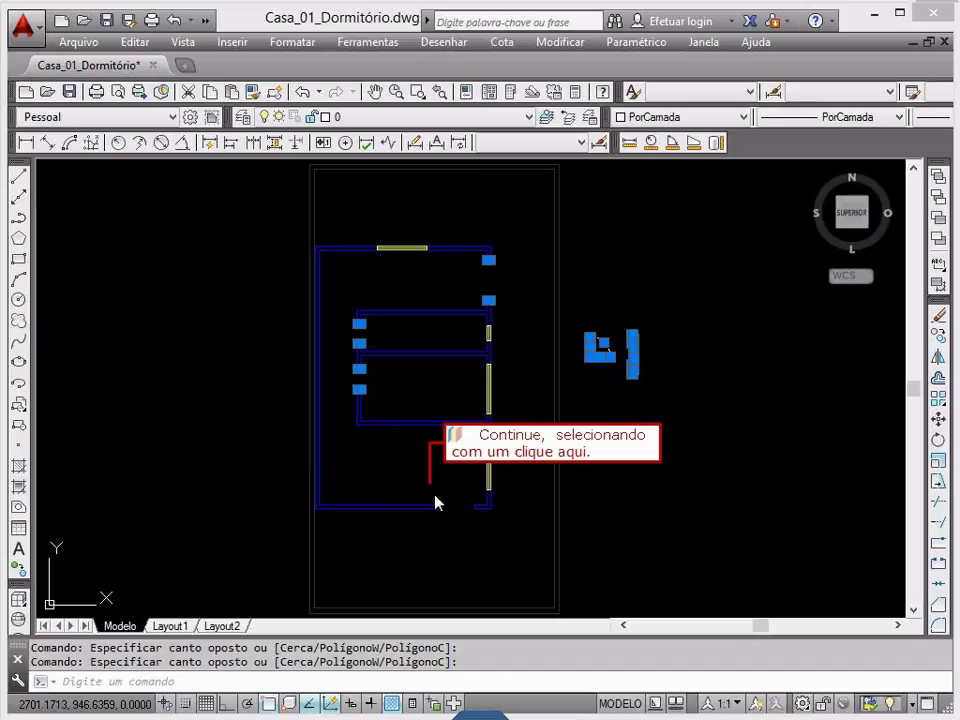
click(435, 497)
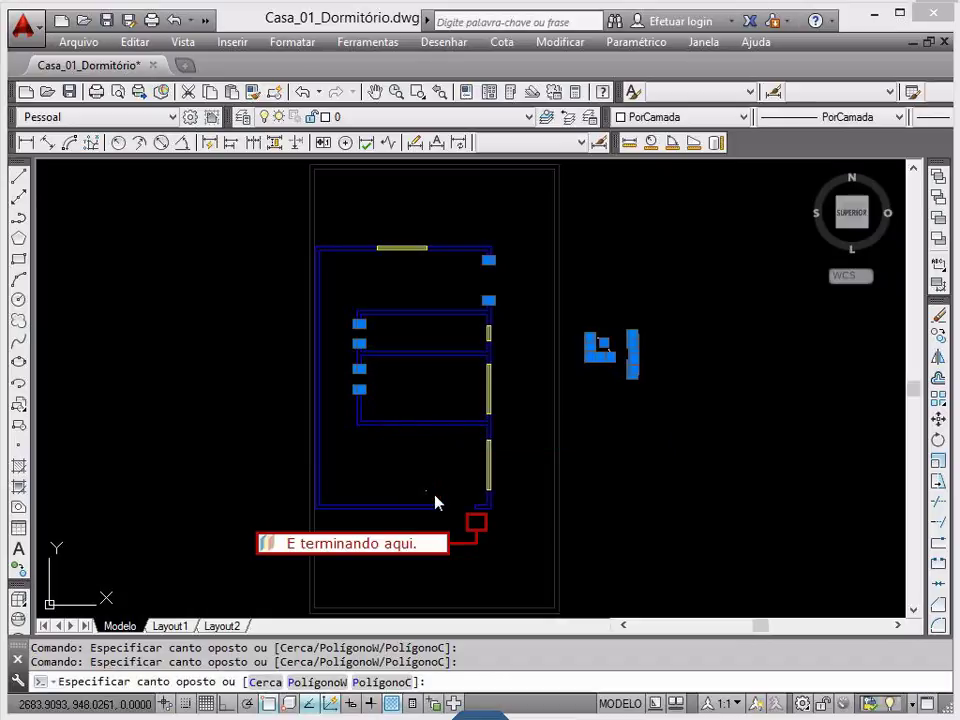
click(477, 522)
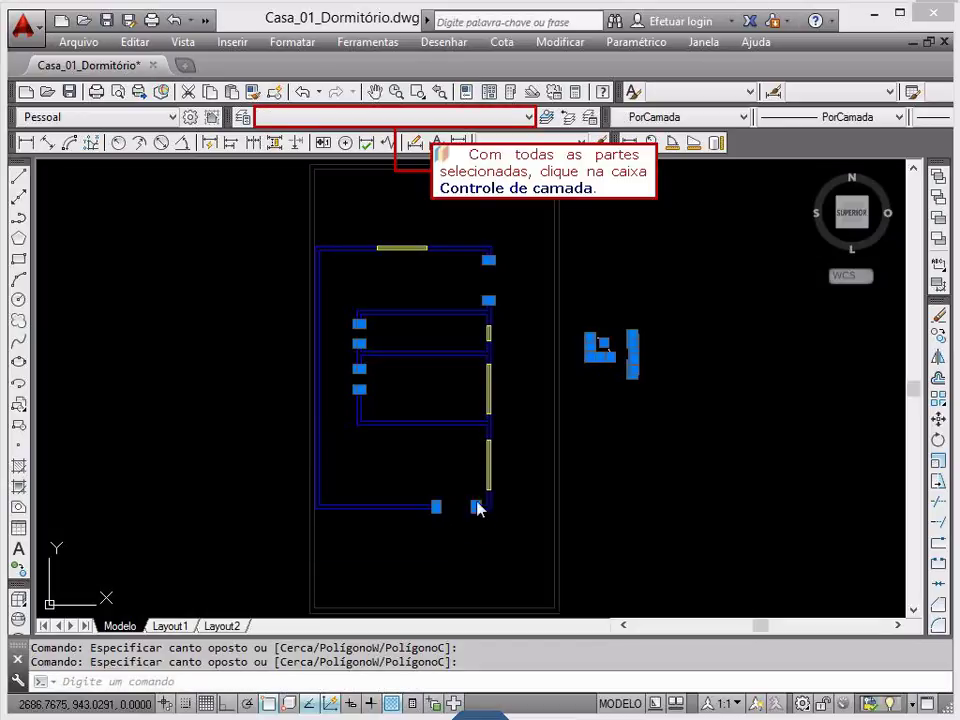
click(288, 118)
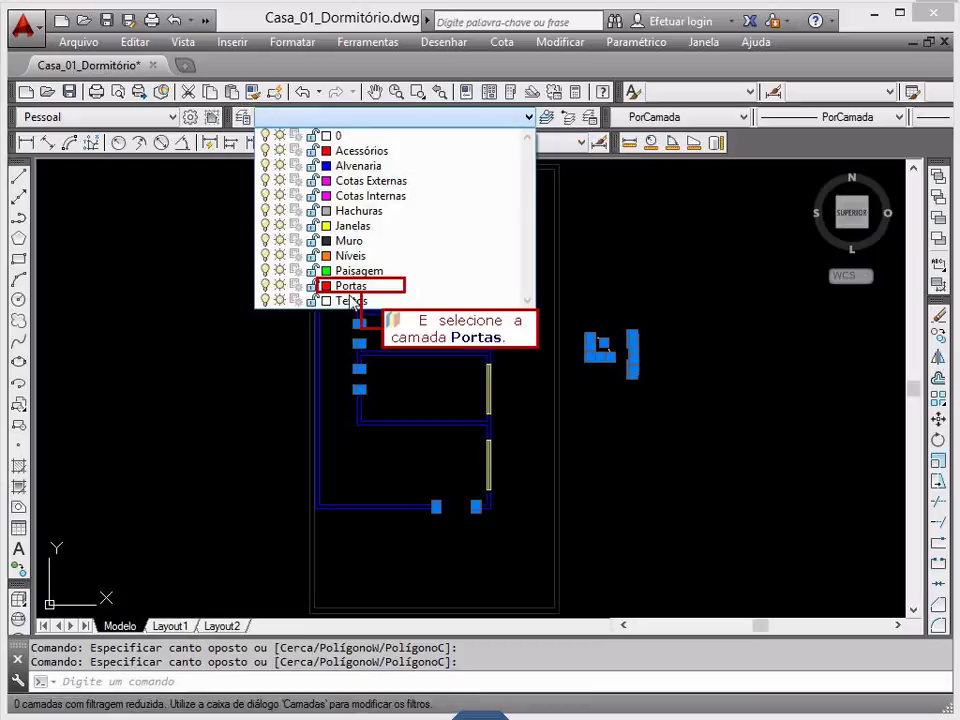
click(350, 287)
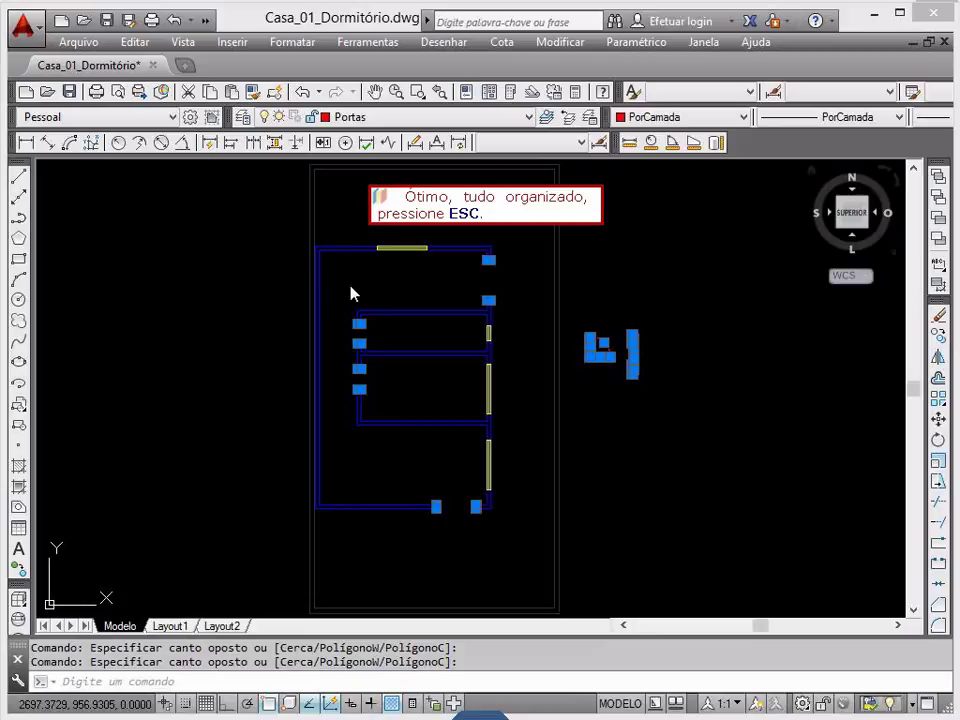
key(Escape)
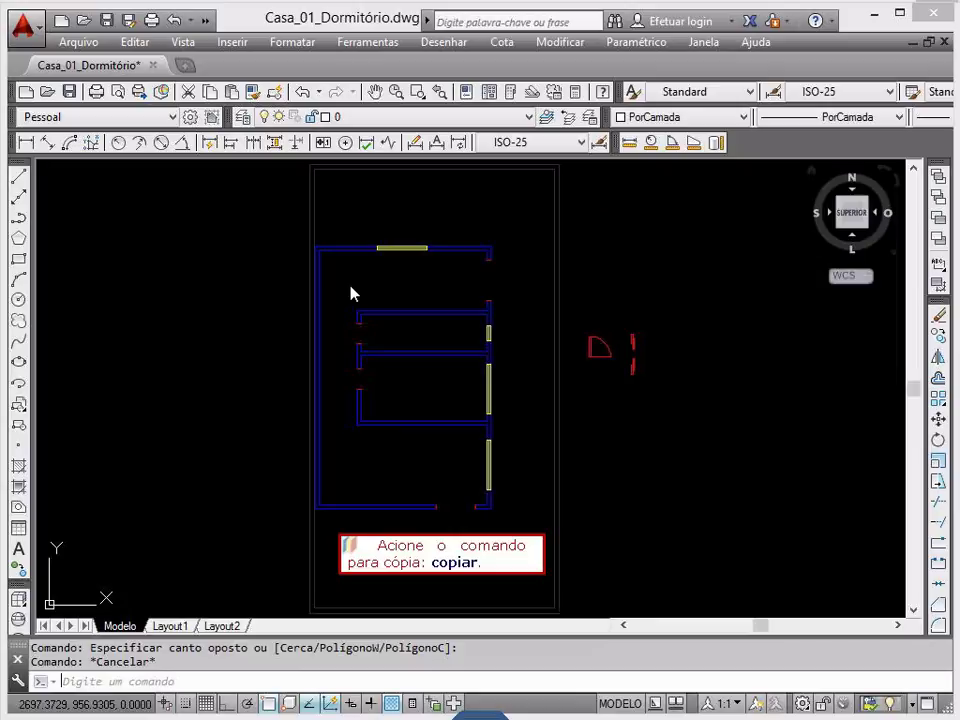
Step: Copy the door symbol into the right wall's upper opening and to a point below the bottom wall opening
text(copia)
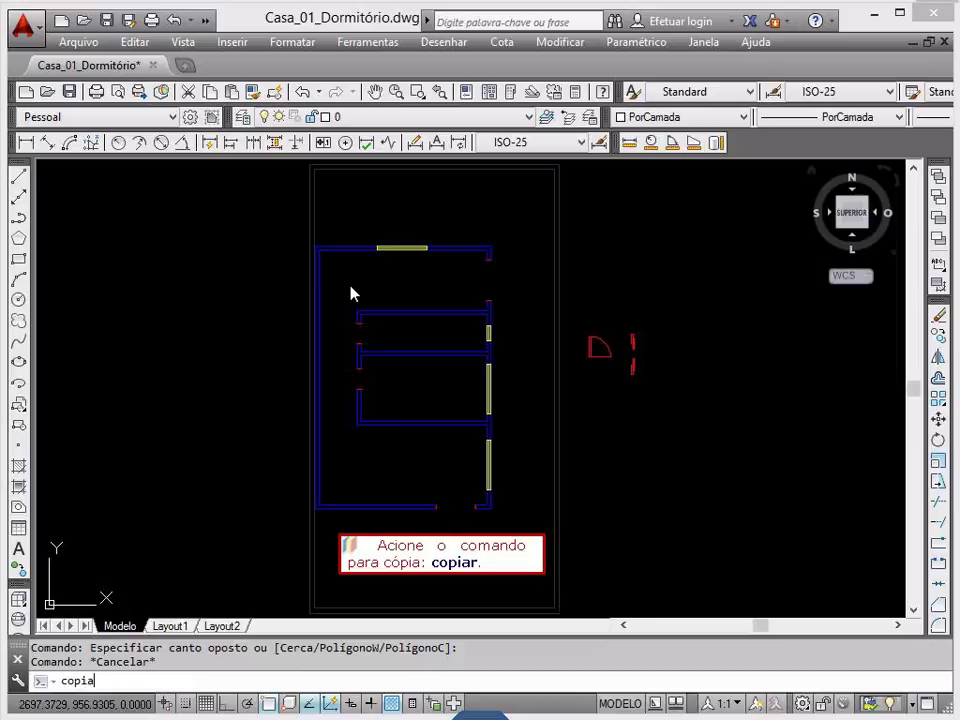
text(r)
key(Return)
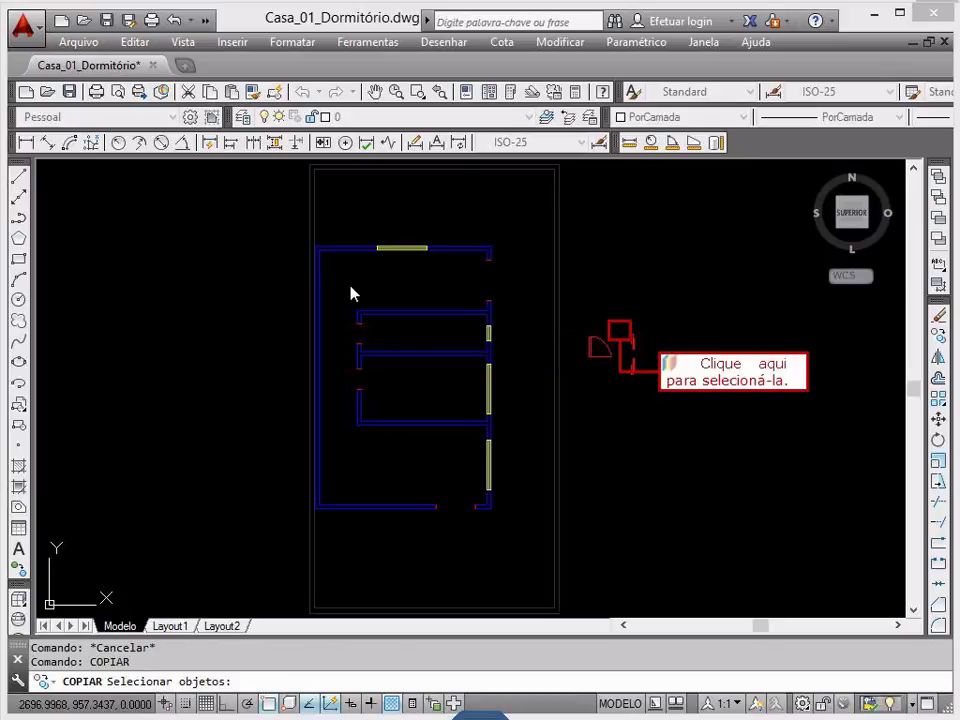
click(620, 340)
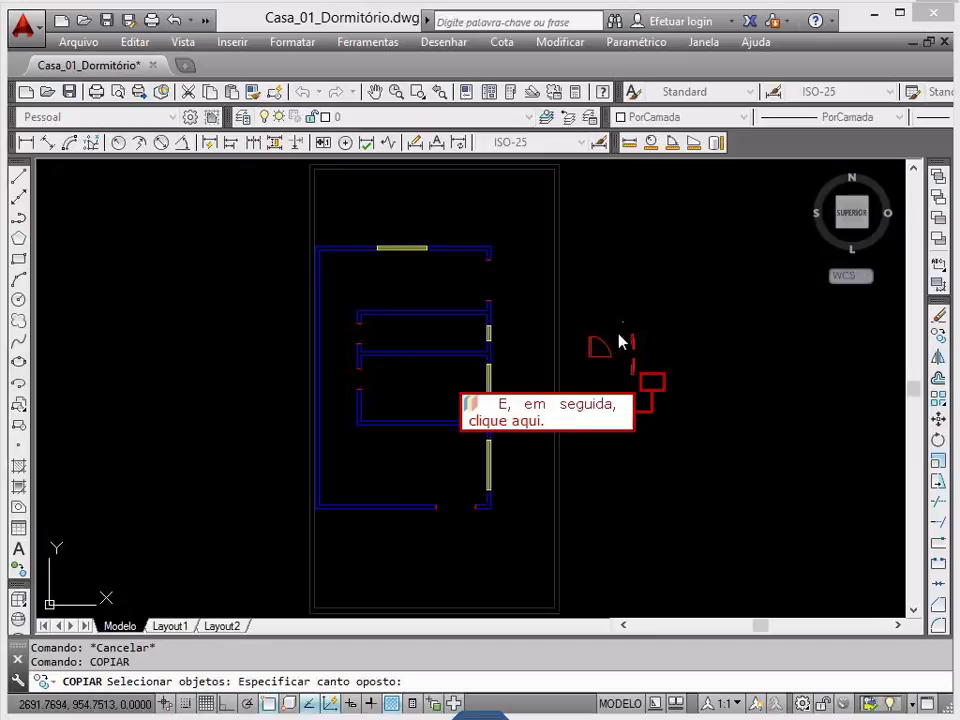
click(656, 397)
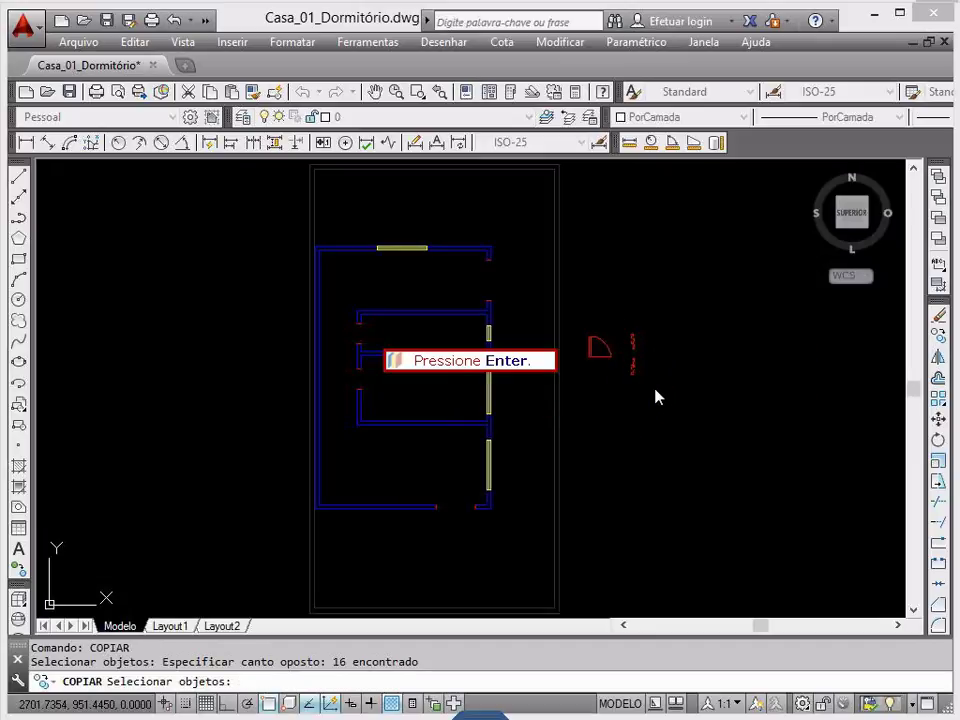
key(Return)
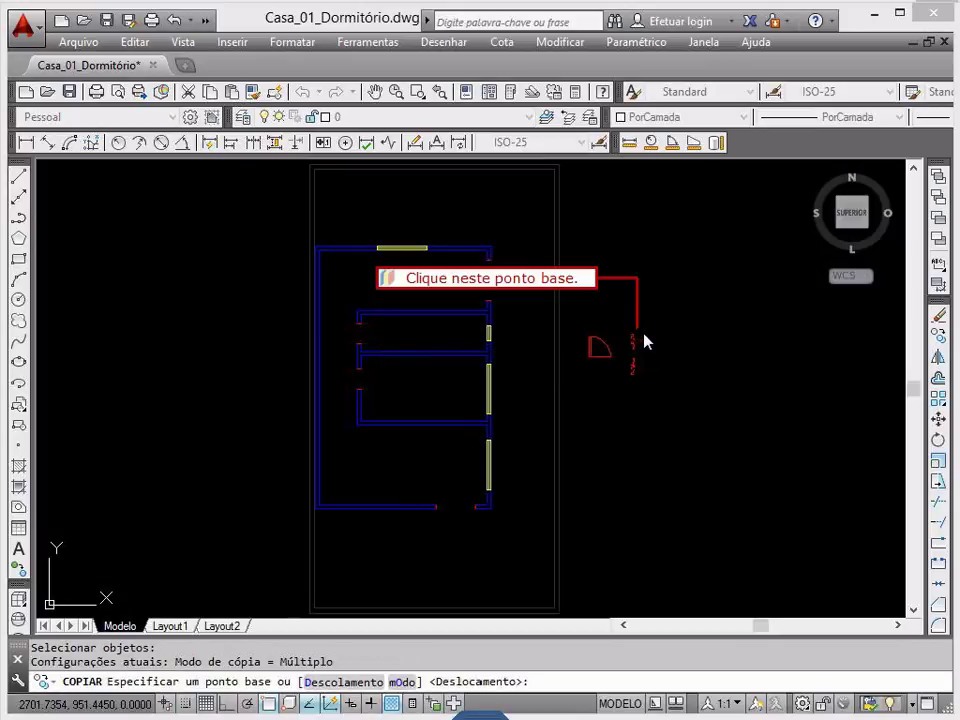
click(643, 342)
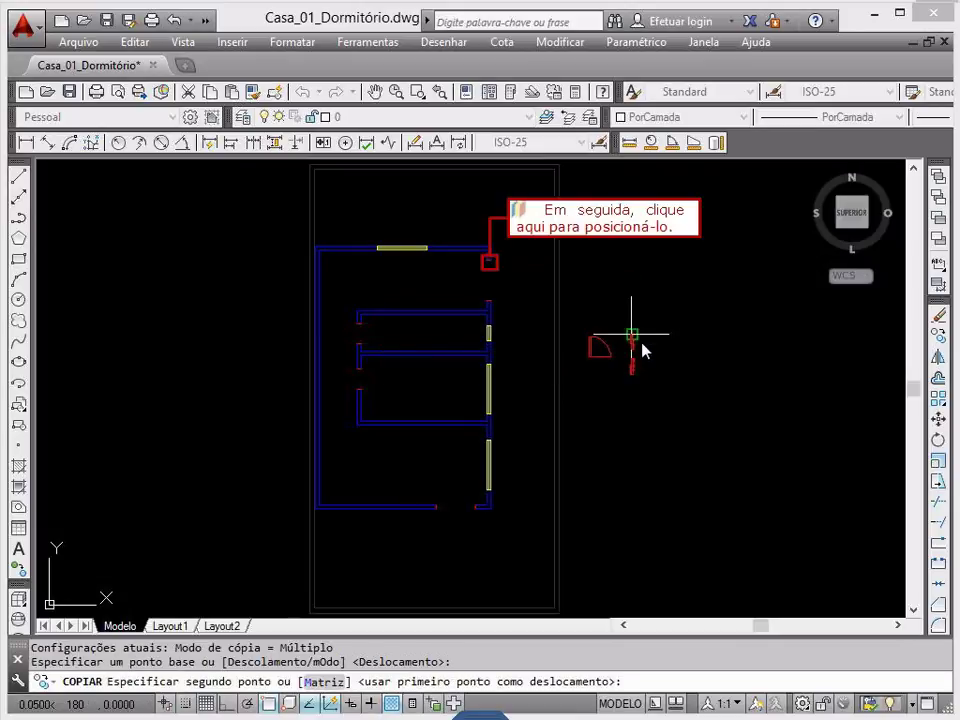
click(490, 262)
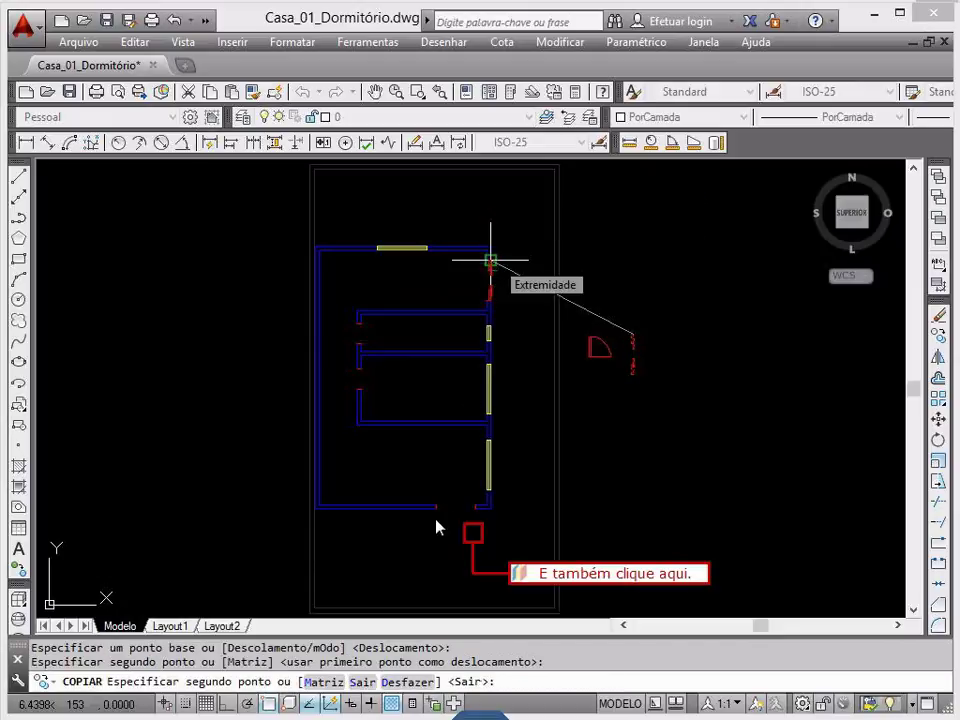
click(473, 533)
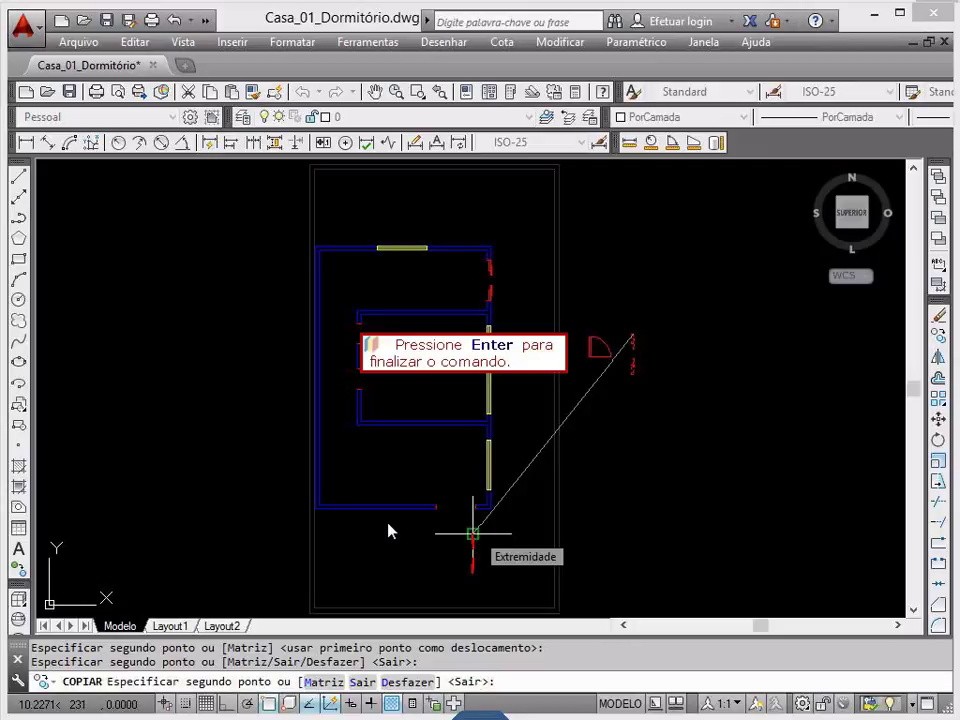
key(Return)
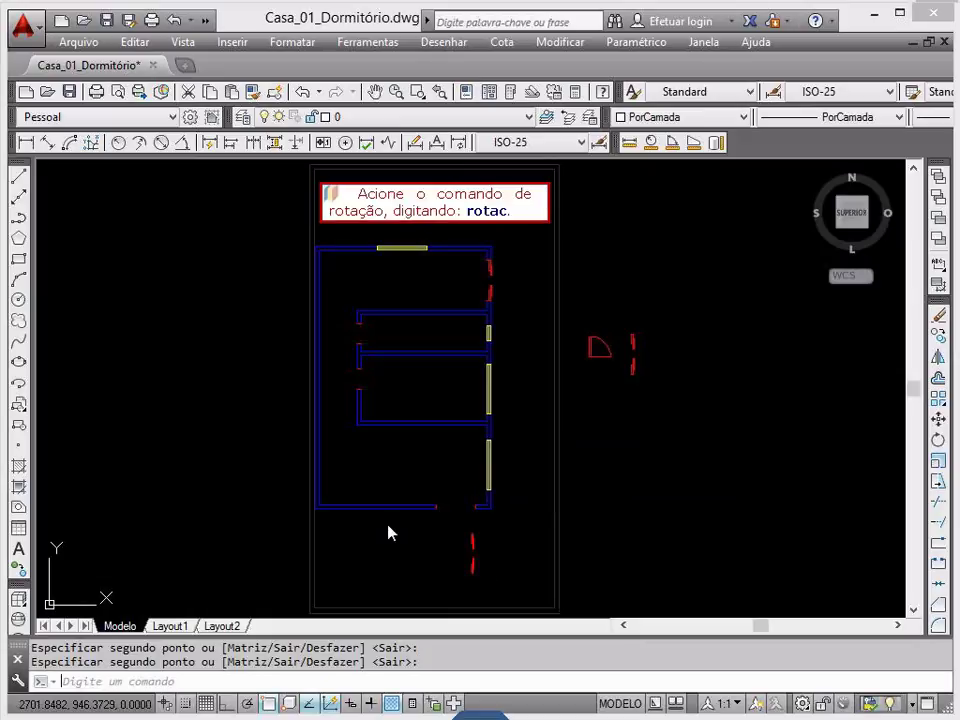
Step: Rotate the lower door copy 90 degrees with ROTAC so it lies horizontally below the bottom wall
text(rotac)
key(Return)
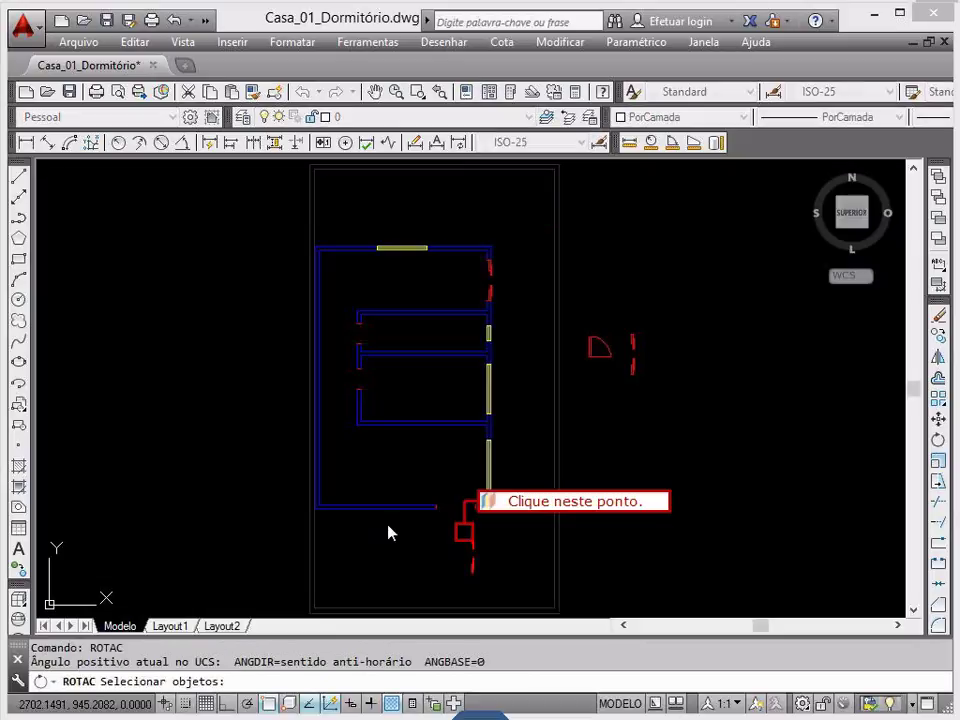
click(465, 541)
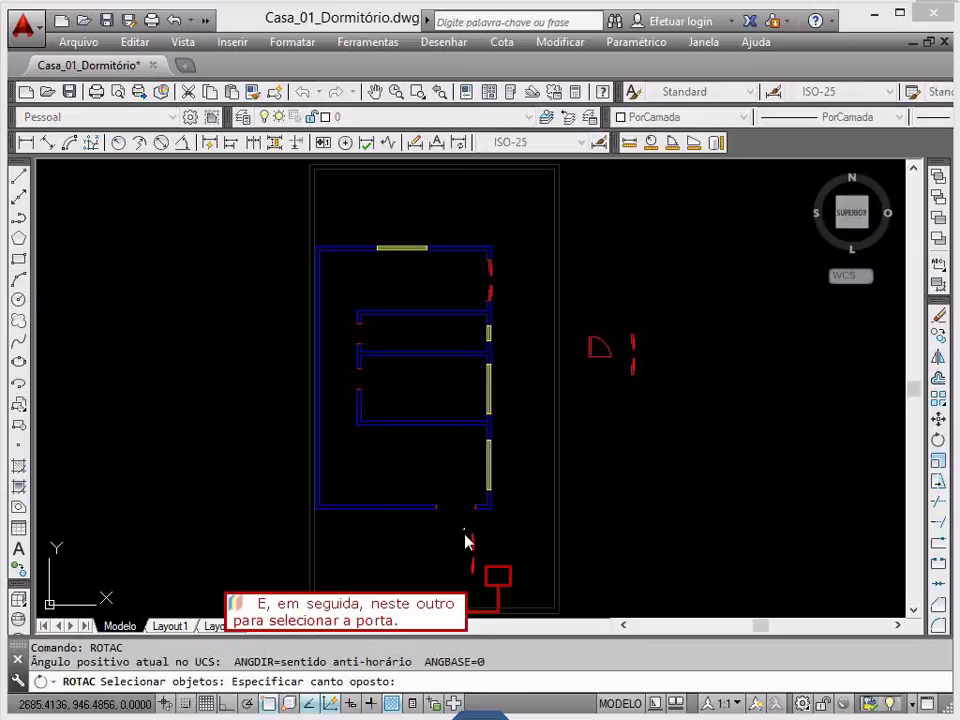
click(498, 582)
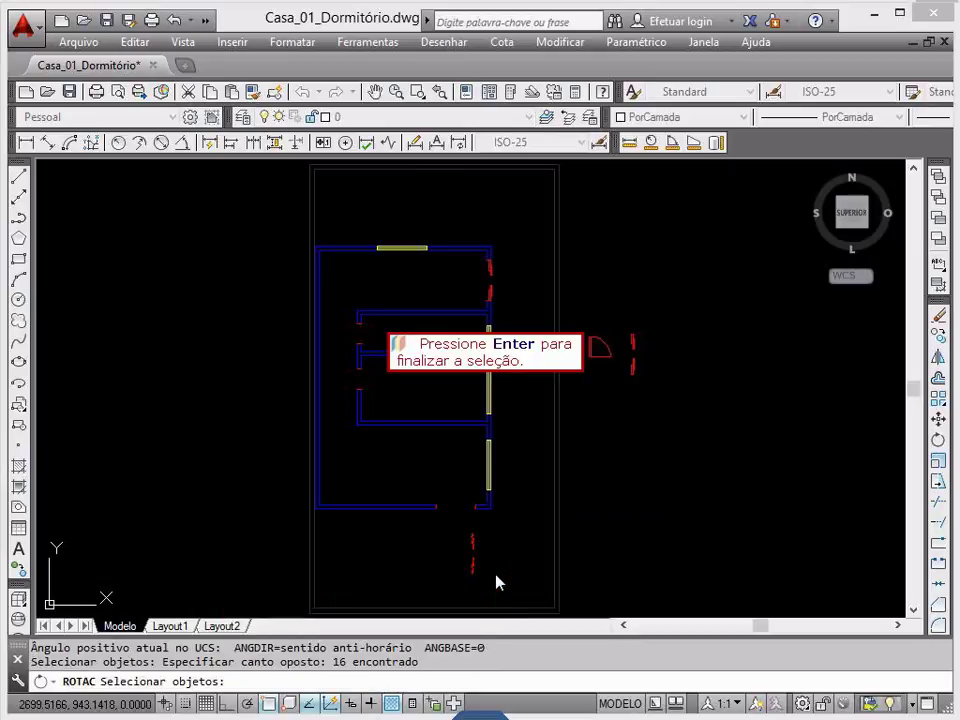
key(Return)
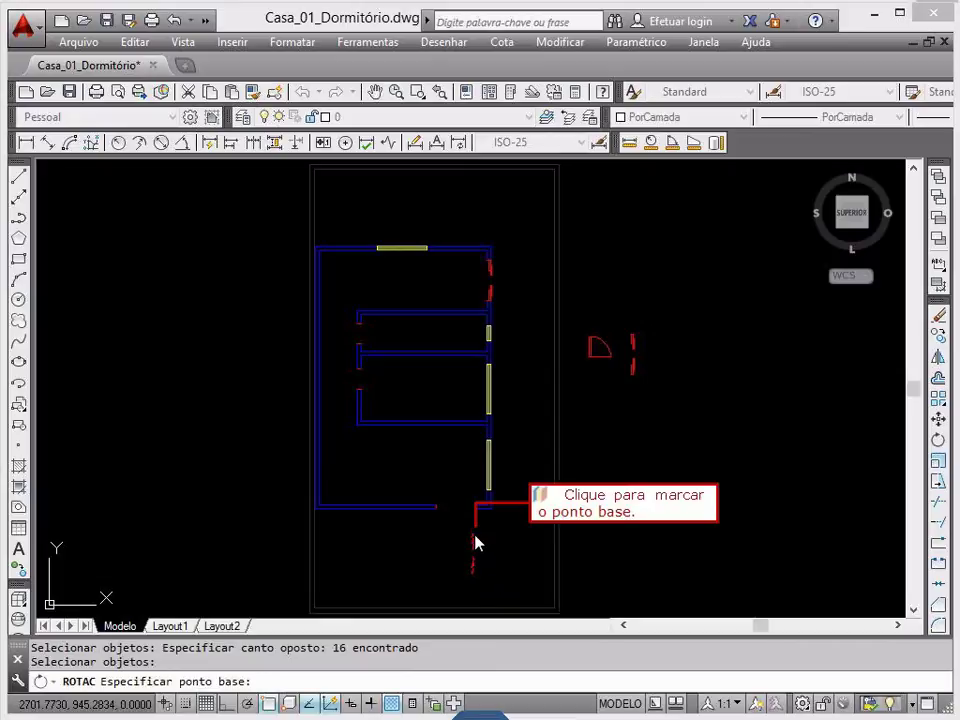
click(476, 548)
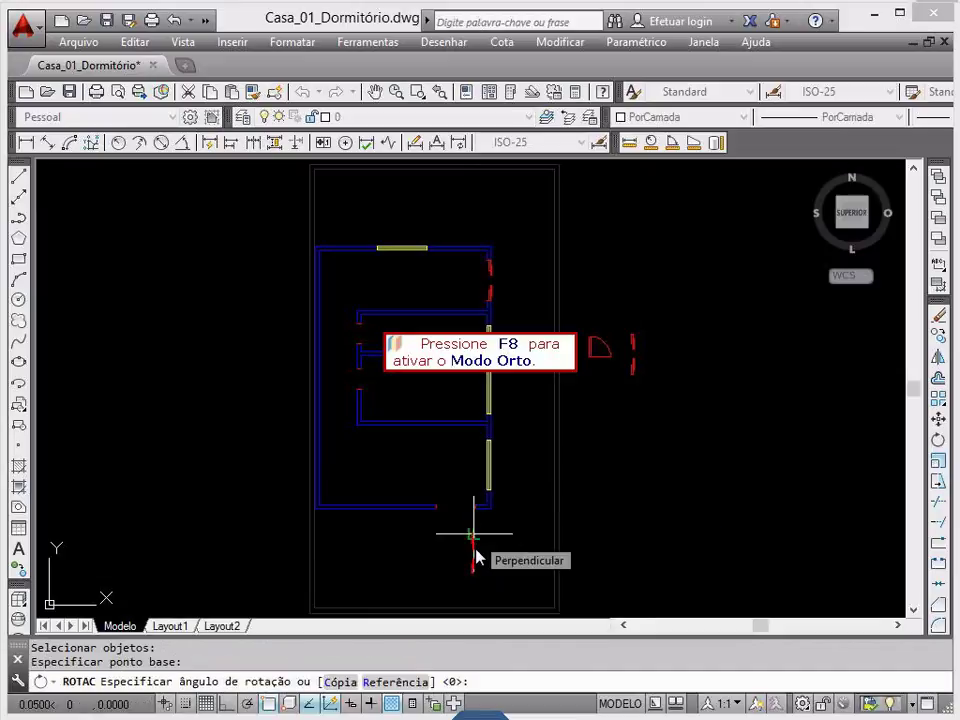
key(F8)
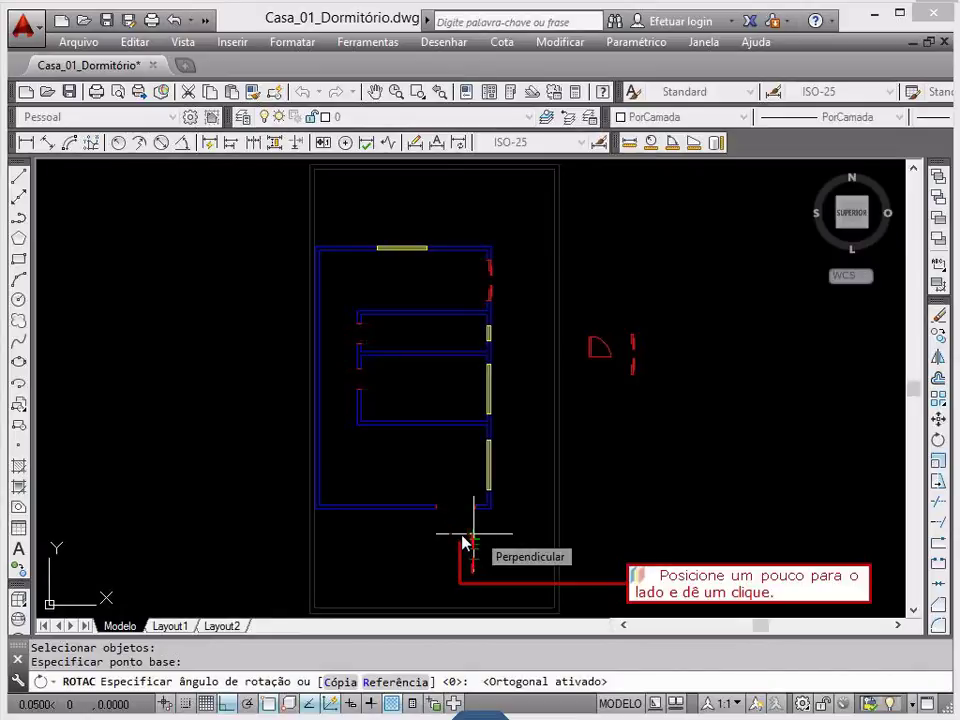
click(463, 541)
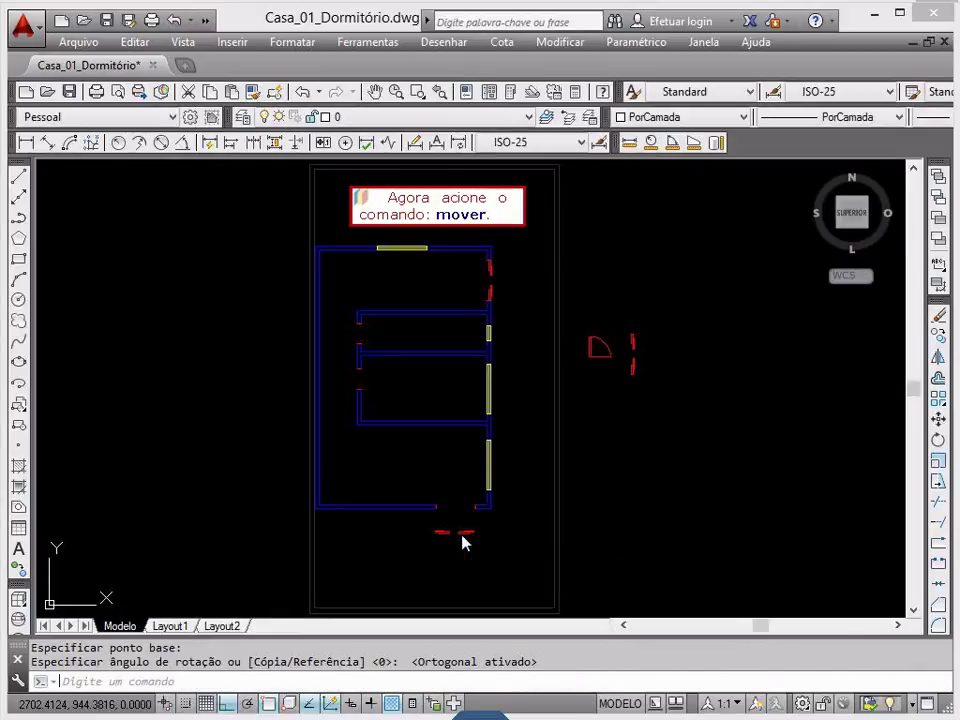
Step: Move the rotated door by its endpoint into the bottom wall opening using MOVER
text(m)
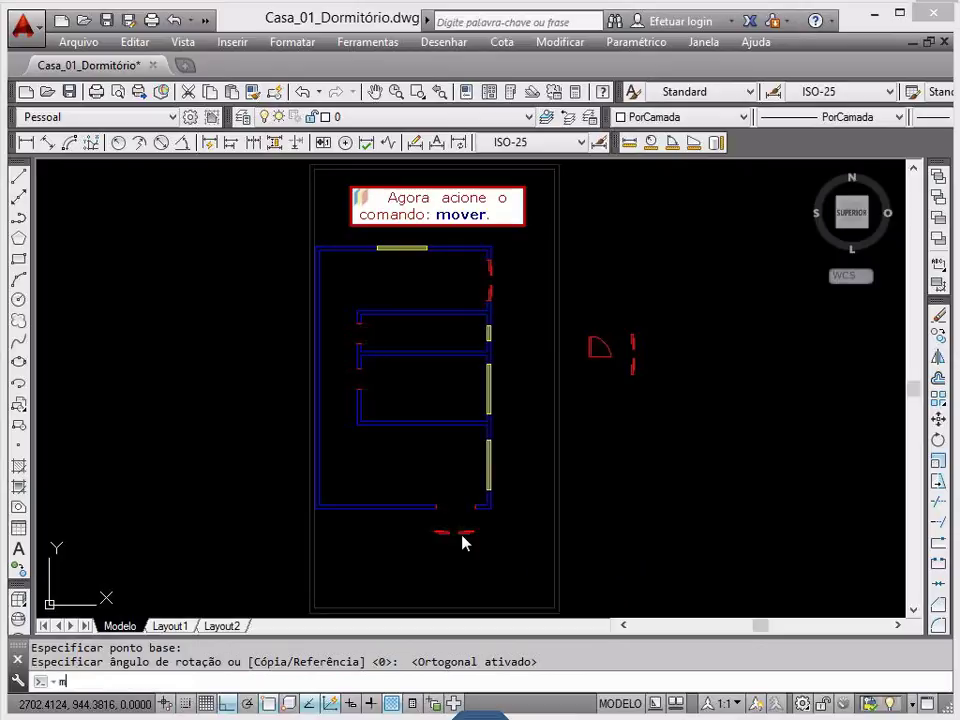
text(over)
key(Return)
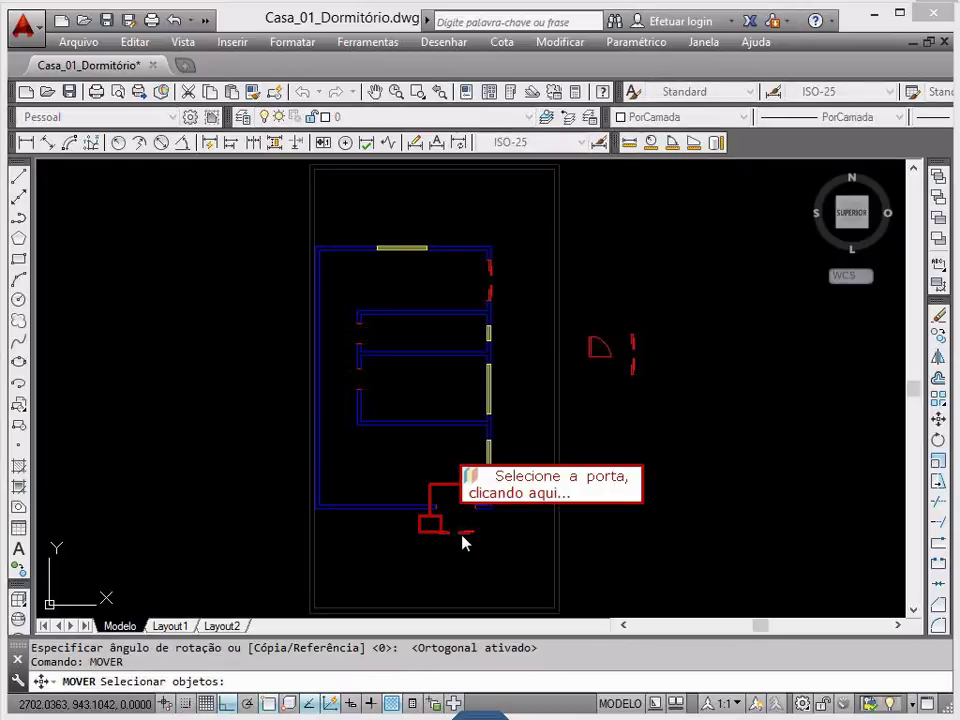
click(431, 529)
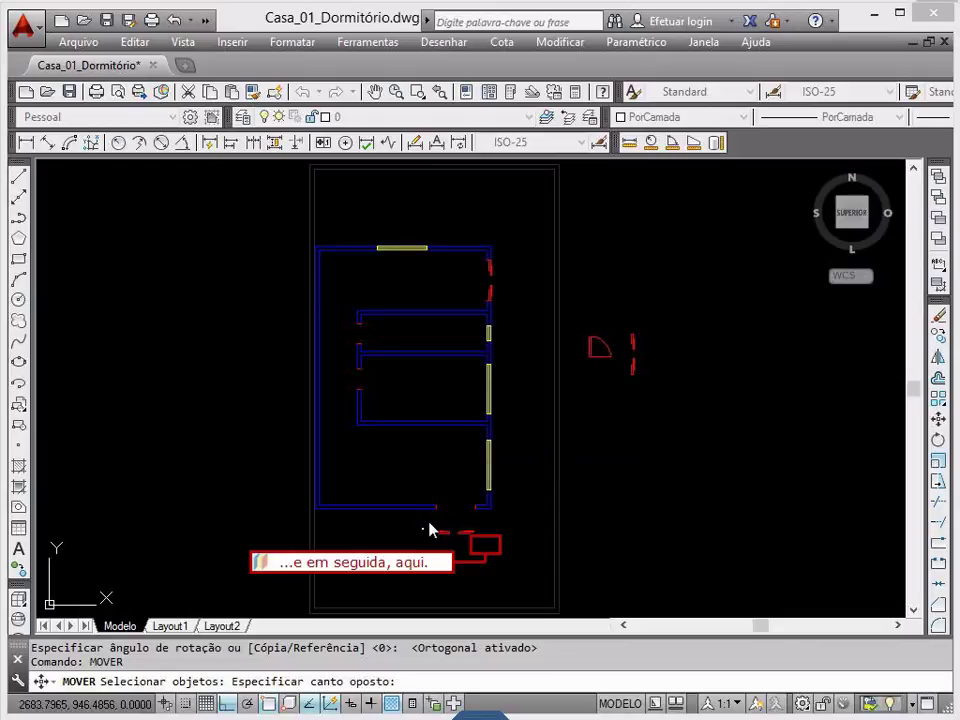
click(483, 548)
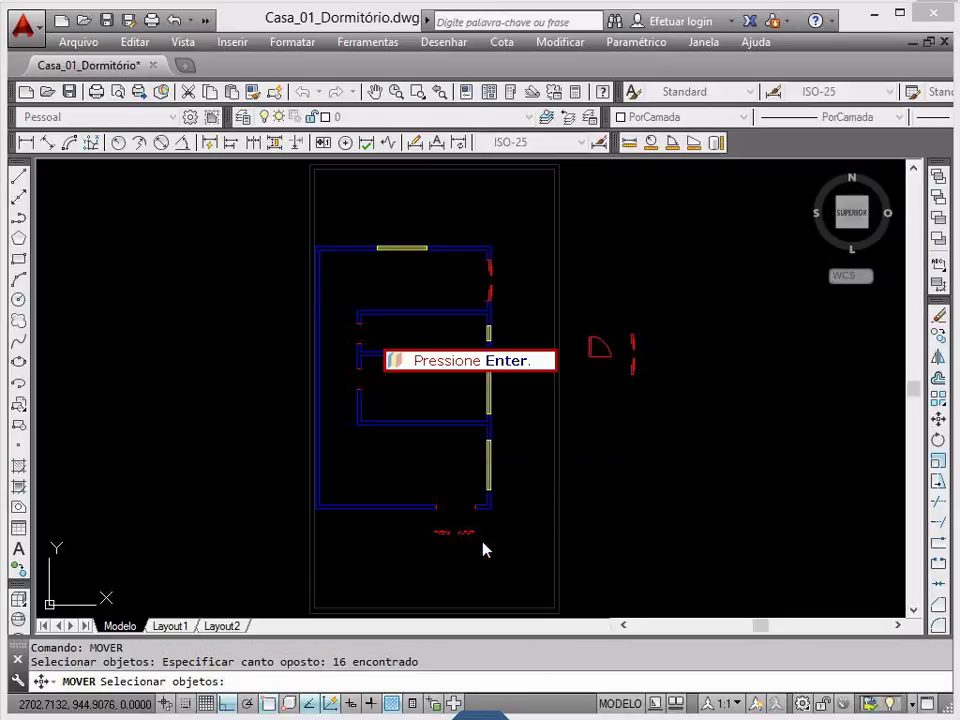
key(Return)
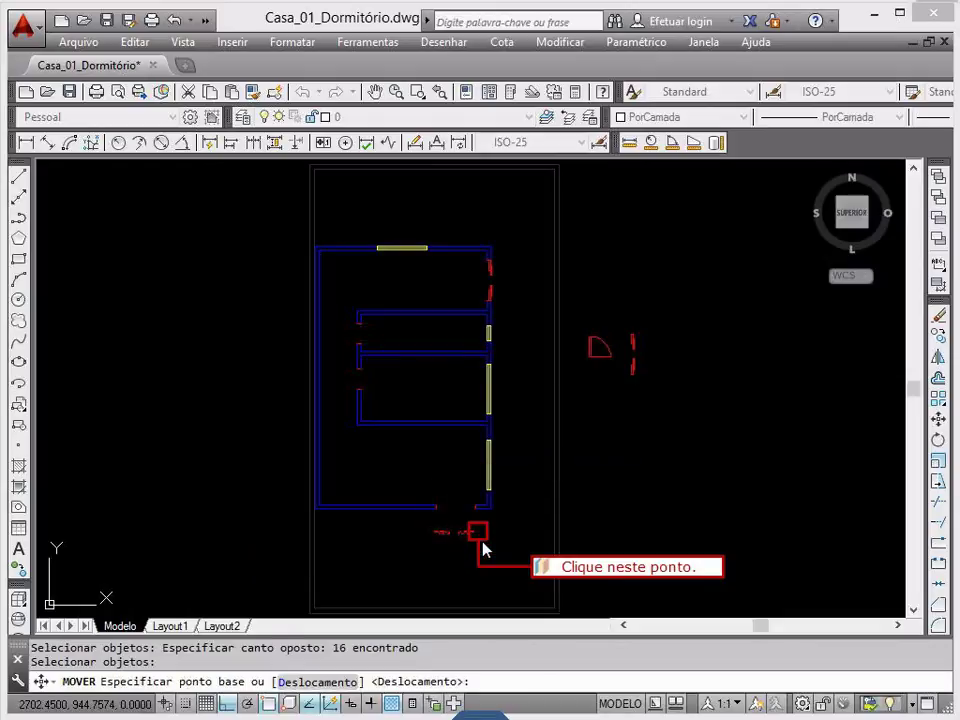
click(476, 533)
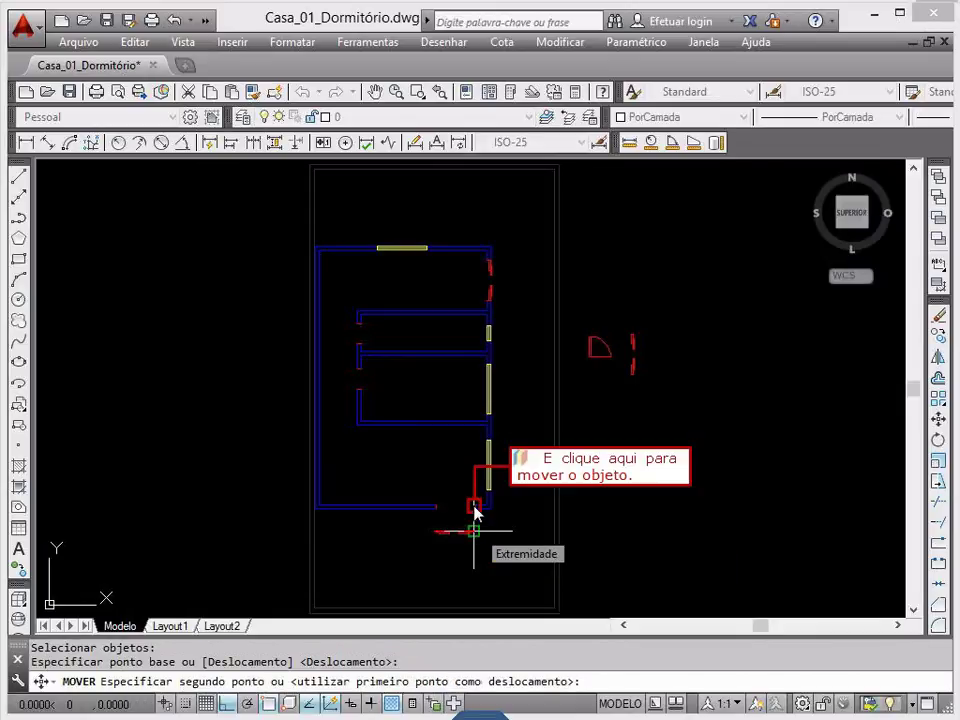
click(475, 507)
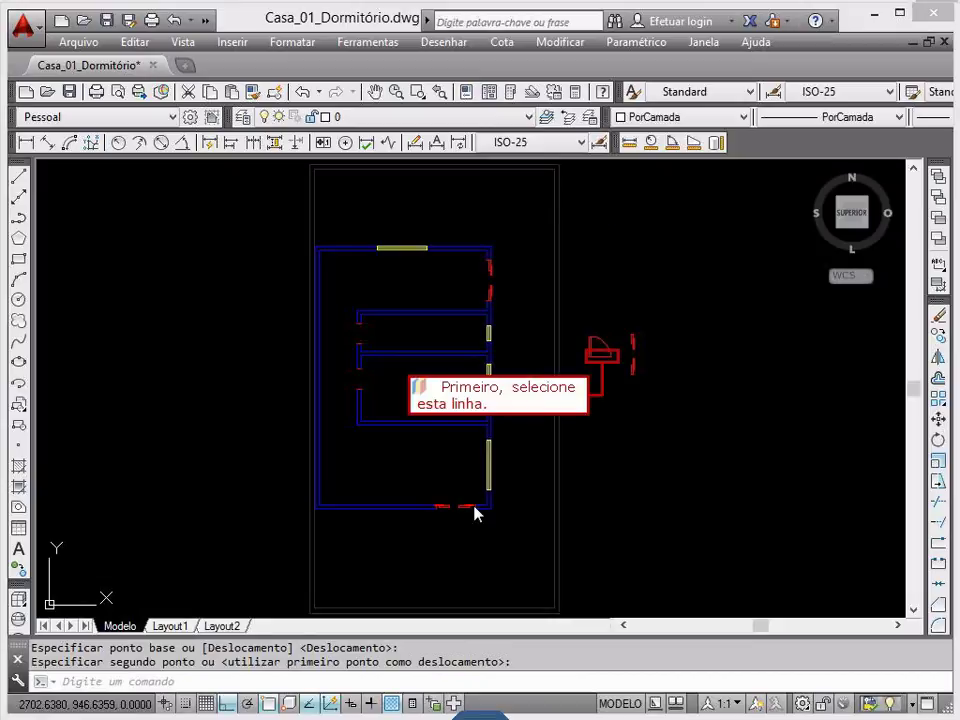
Step: Assign the smaller door's straight line to layer 0
click(600, 357)
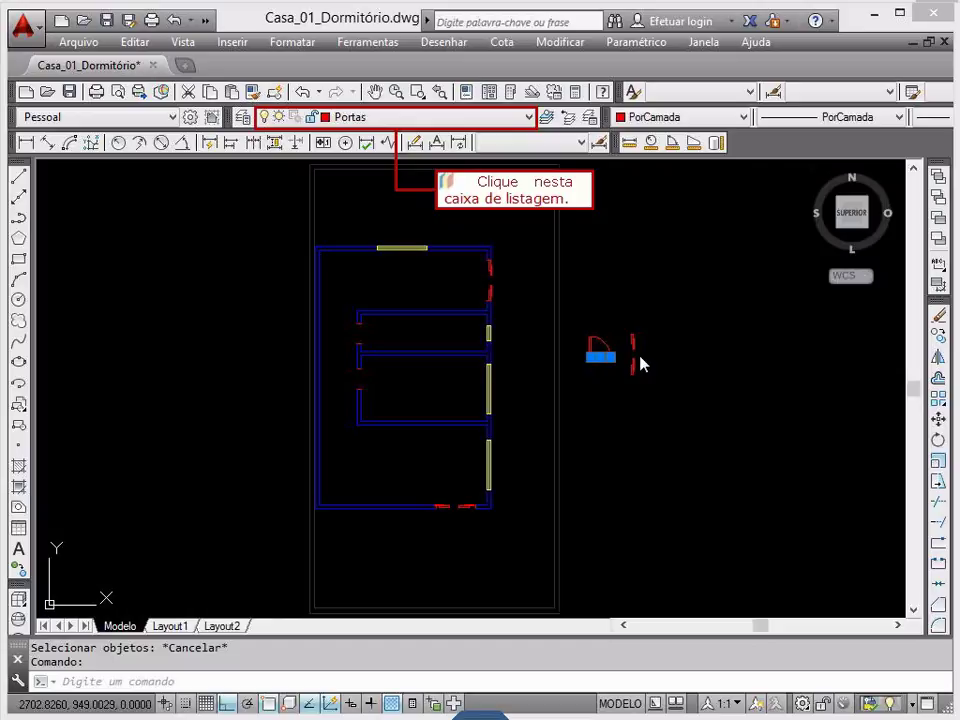
click(421, 129)
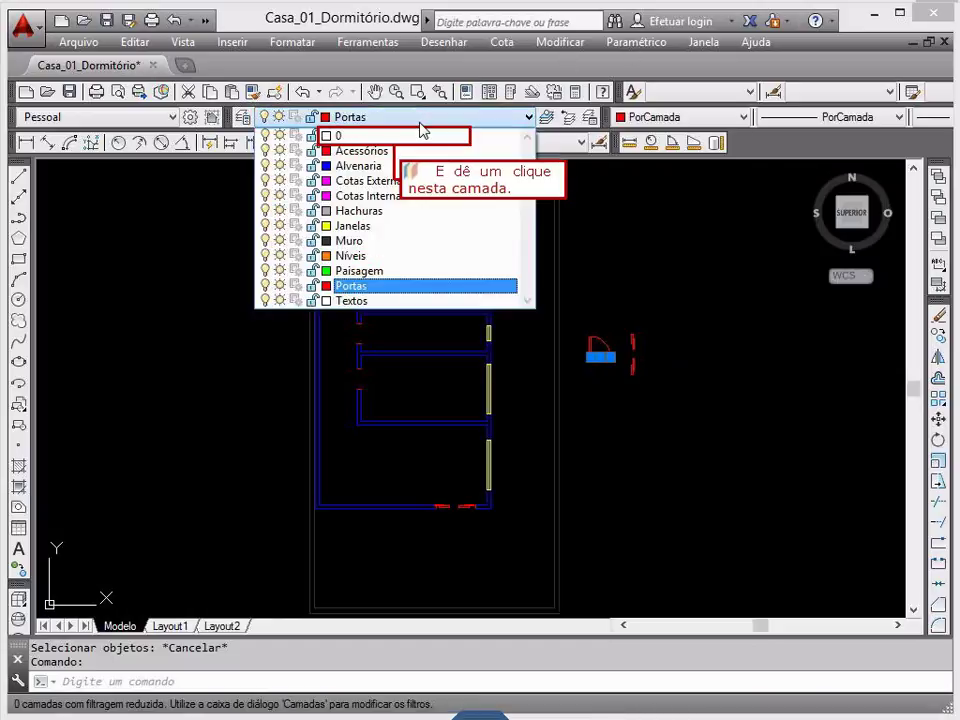
click(420, 138)
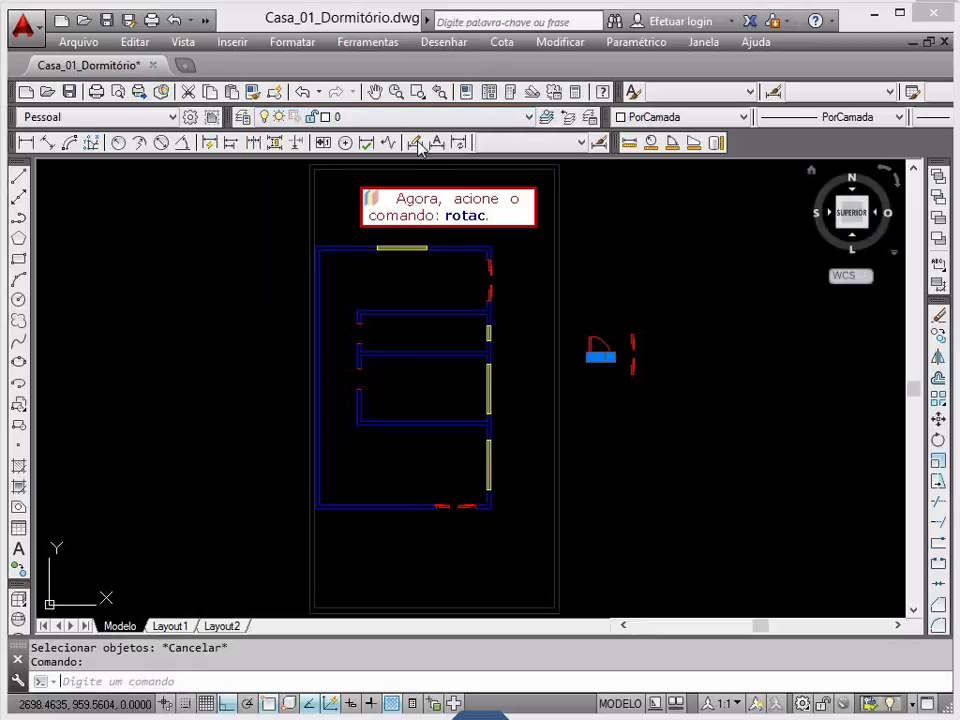
Step: Rotate the smaller door beside the plan 90 degrees about its corner with ROTAC
text(rota)
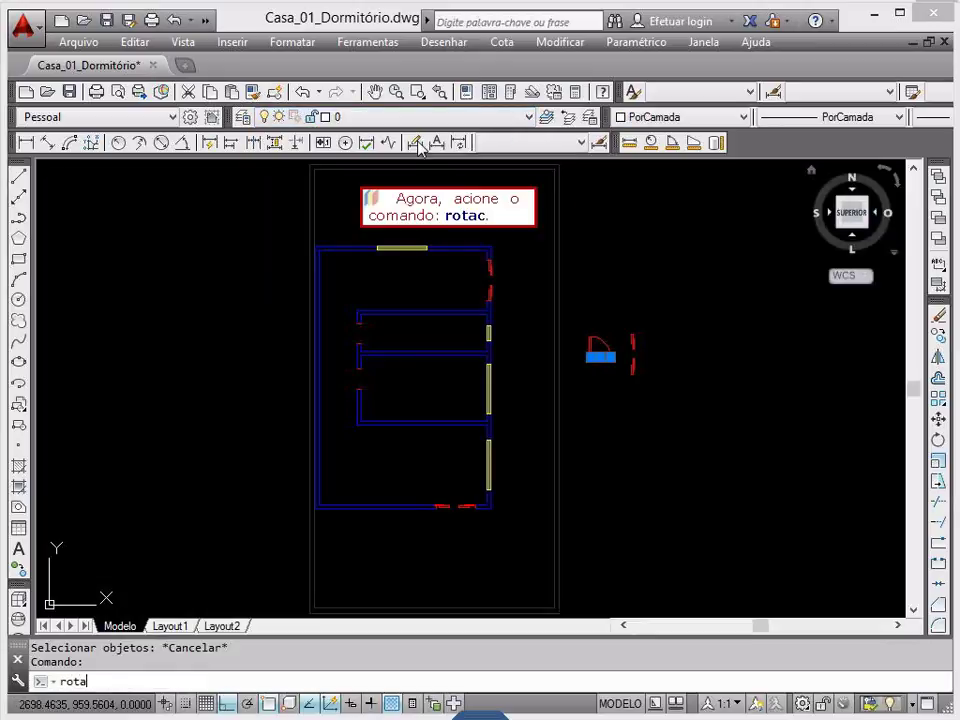
text(c)
key(Return)
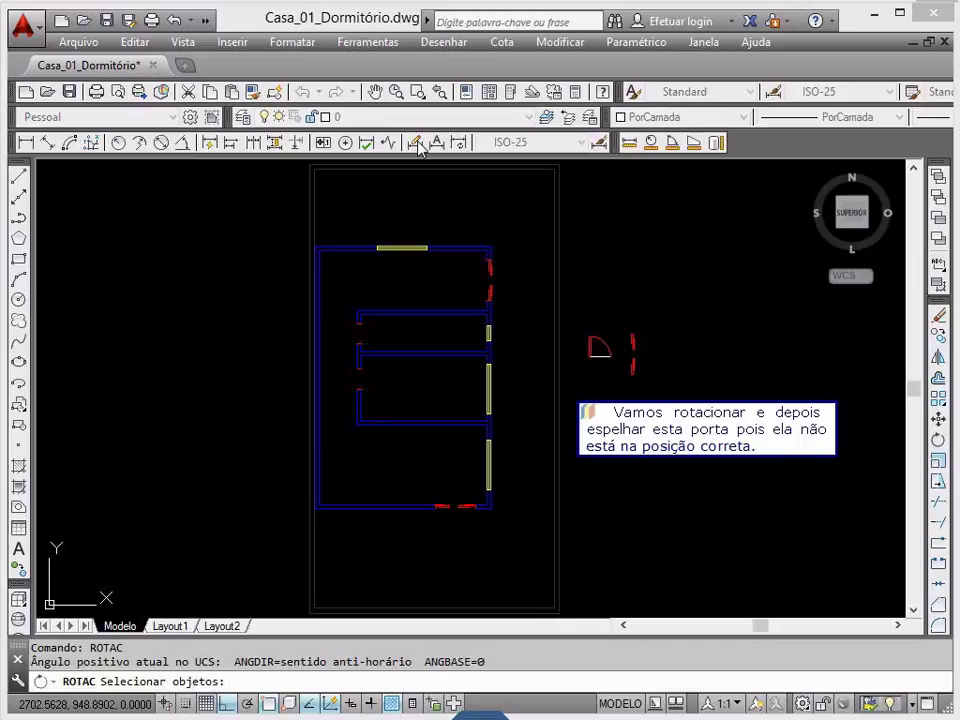
click(581, 340)
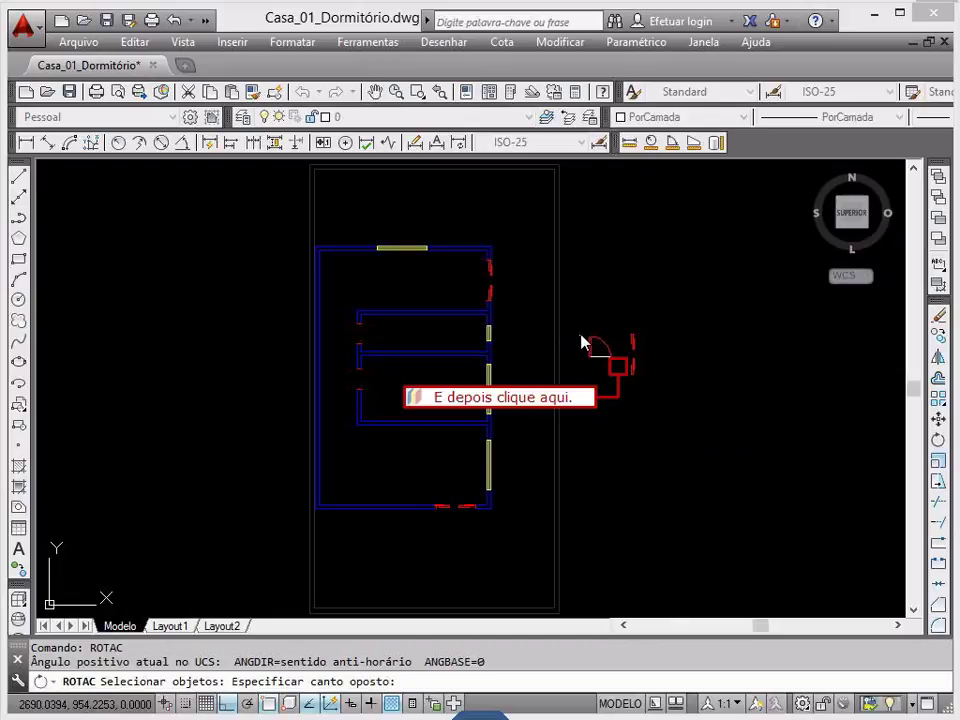
click(619, 370)
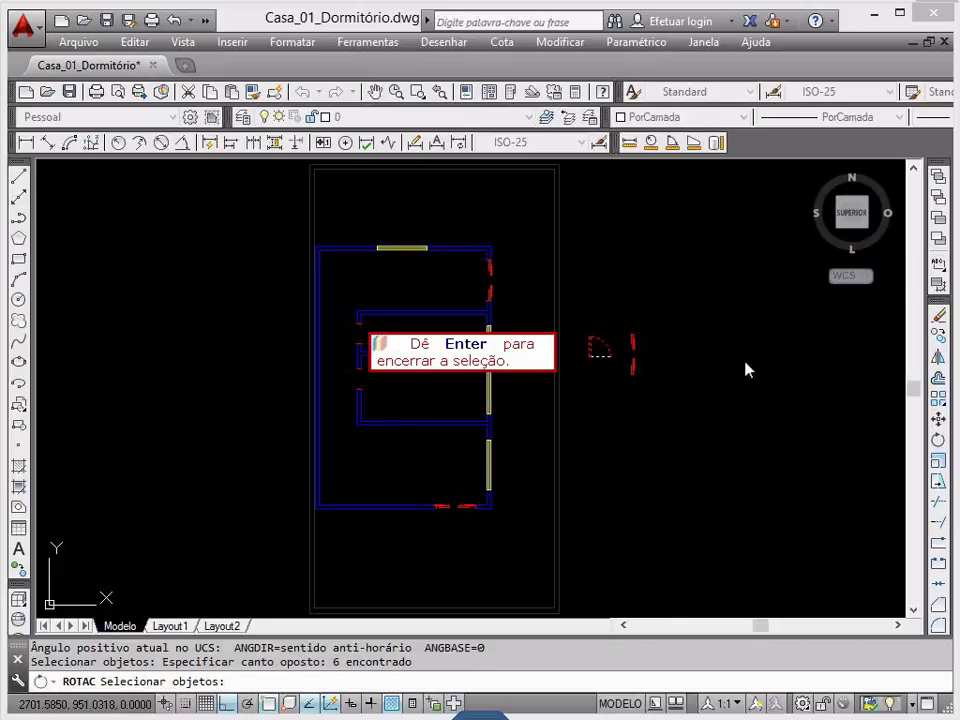
key(Return)
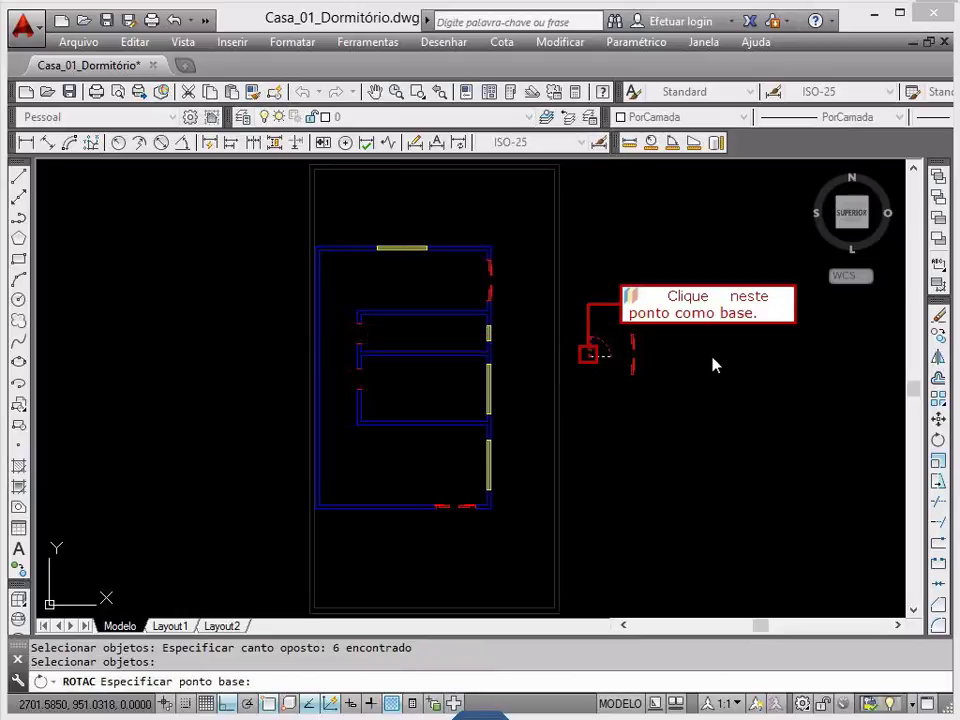
click(591, 355)
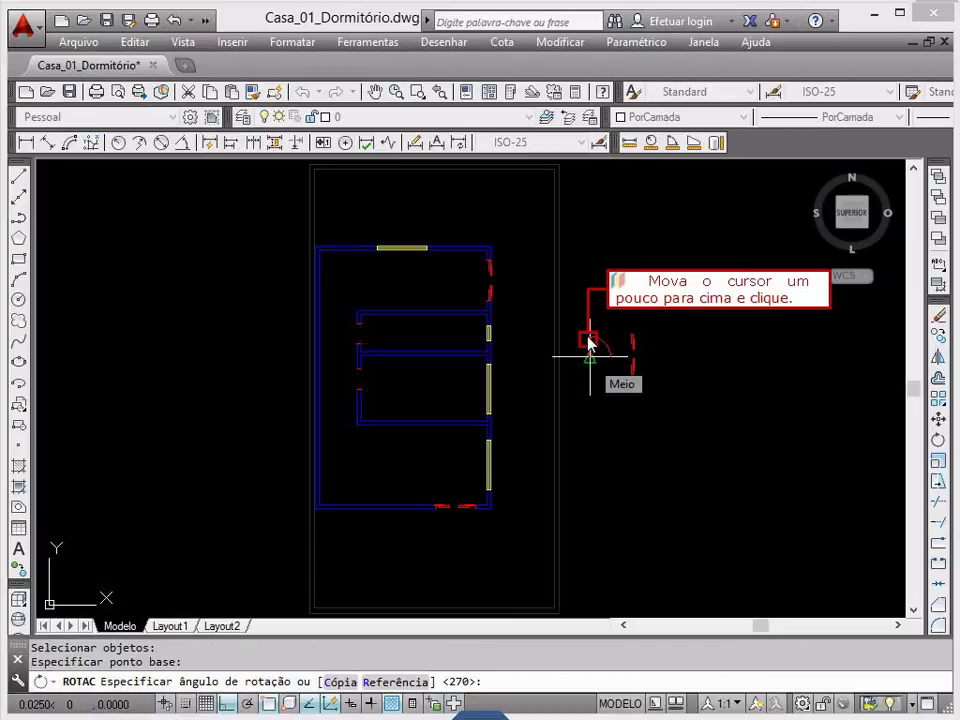
click(589, 343)
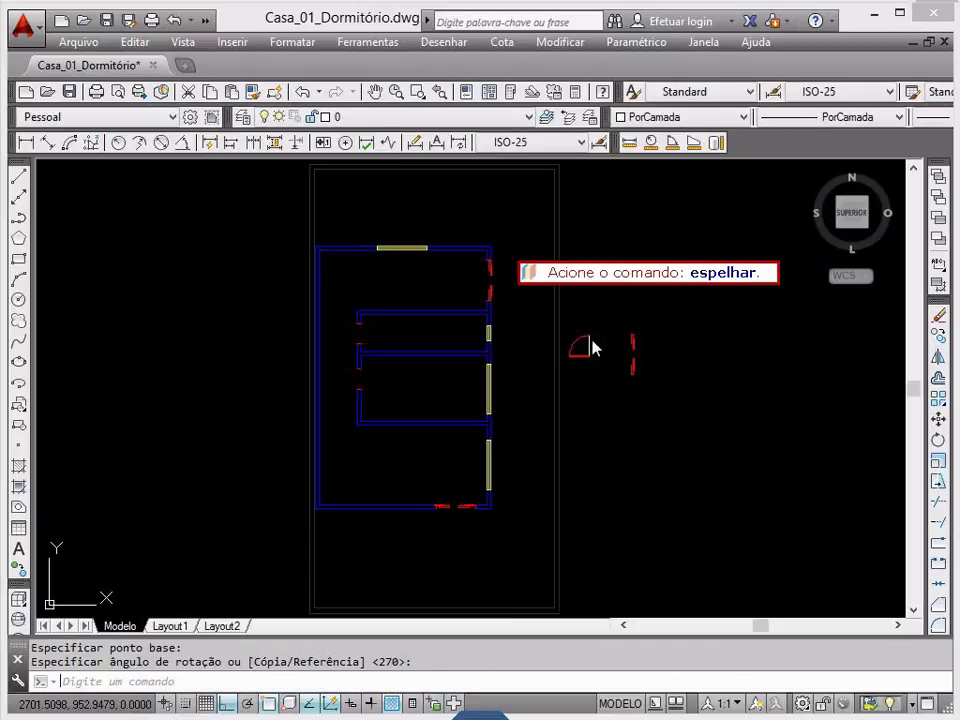
Step: Mirror the smaller door across a vertical line with ESPELHAR, answering S to delete the original
text(espelhar)
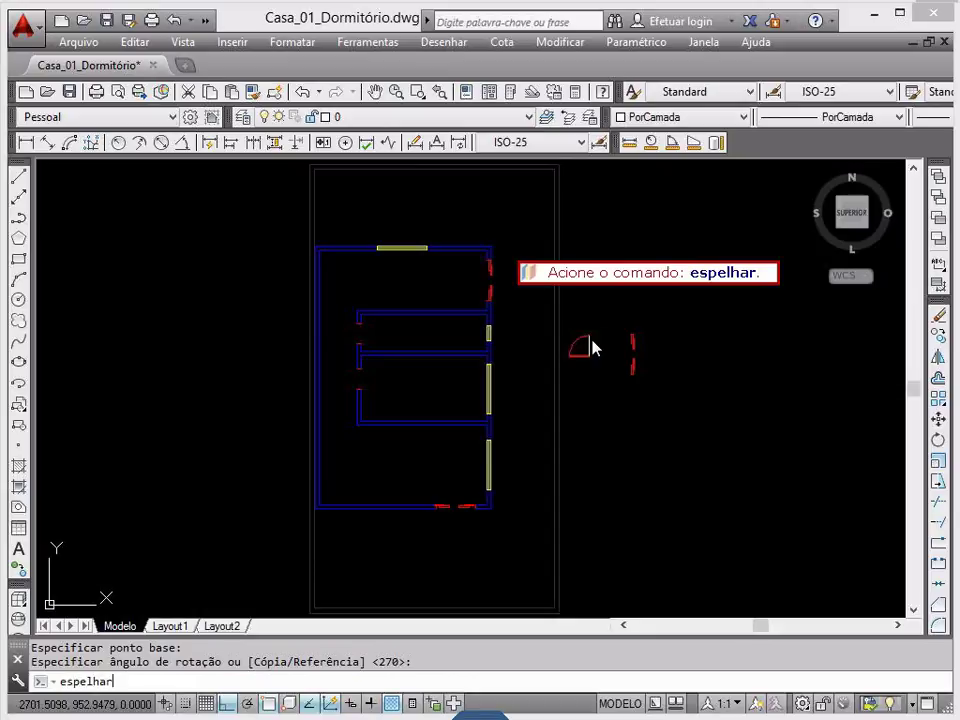
key(Return)
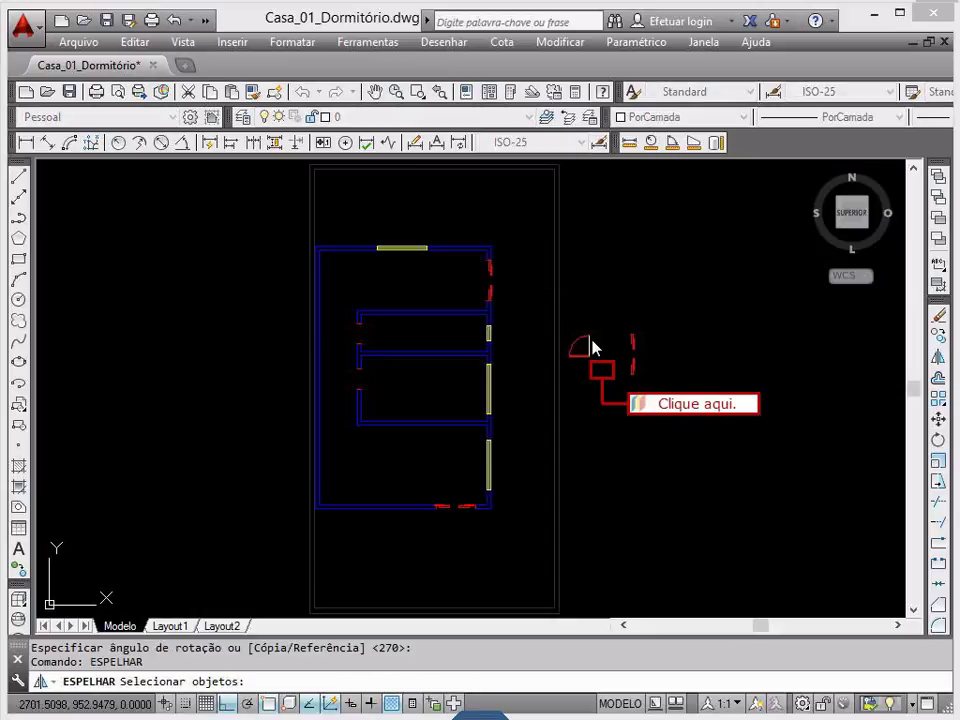
click(599, 372)
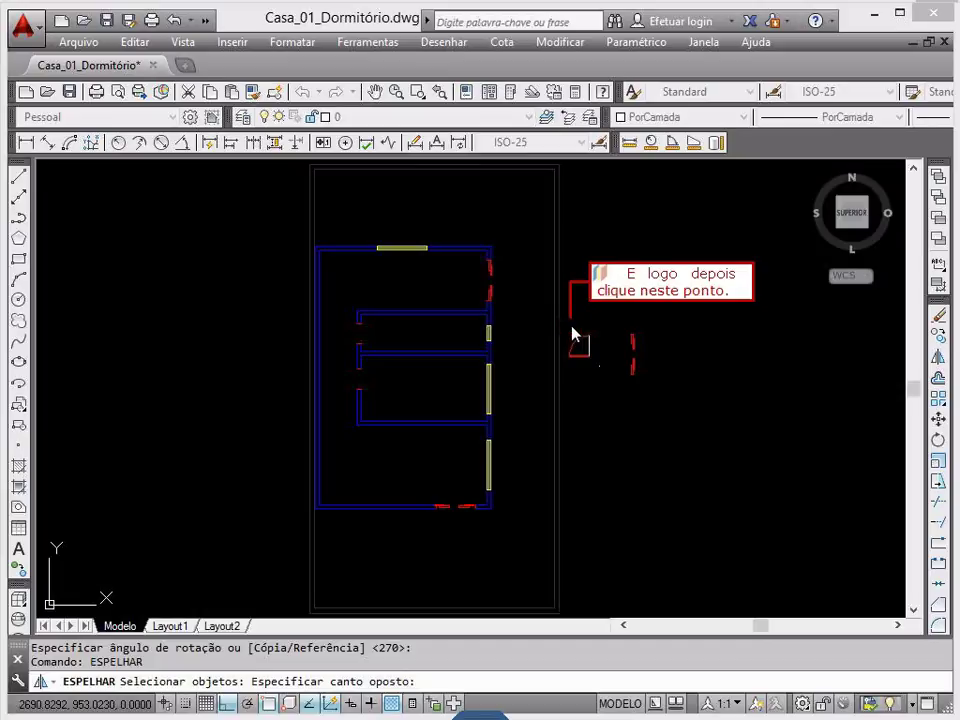
click(572, 328)
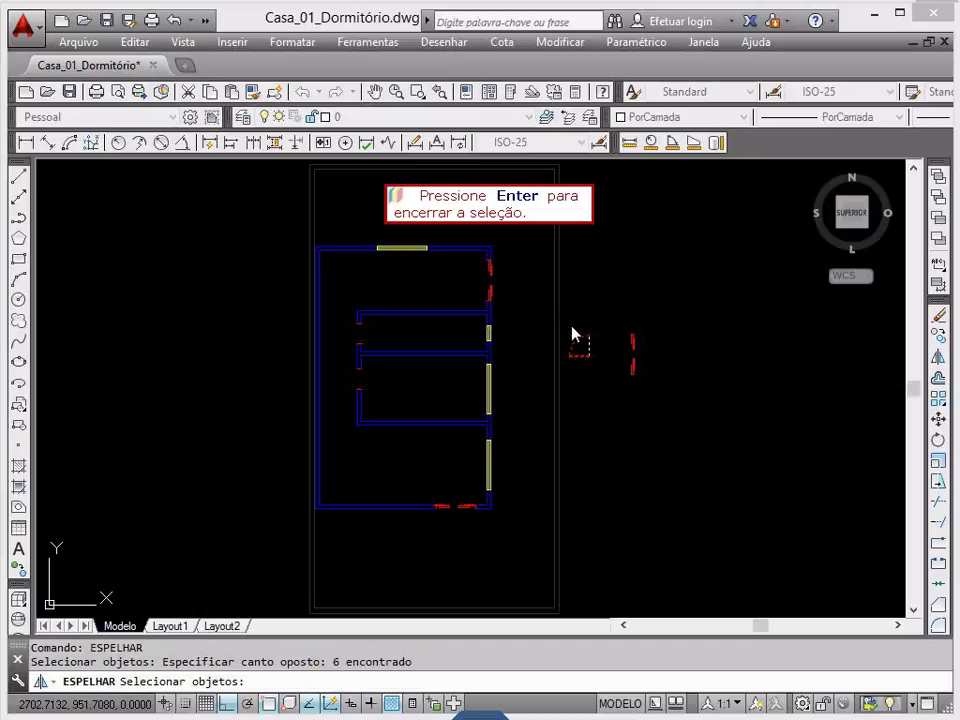
key(Return)
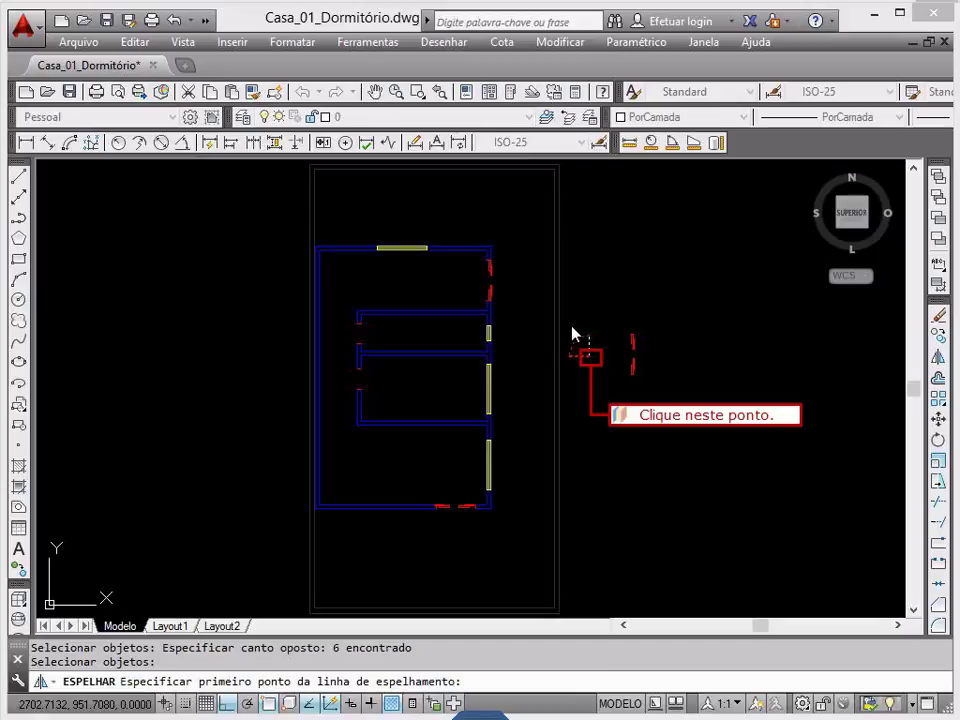
click(590, 358)
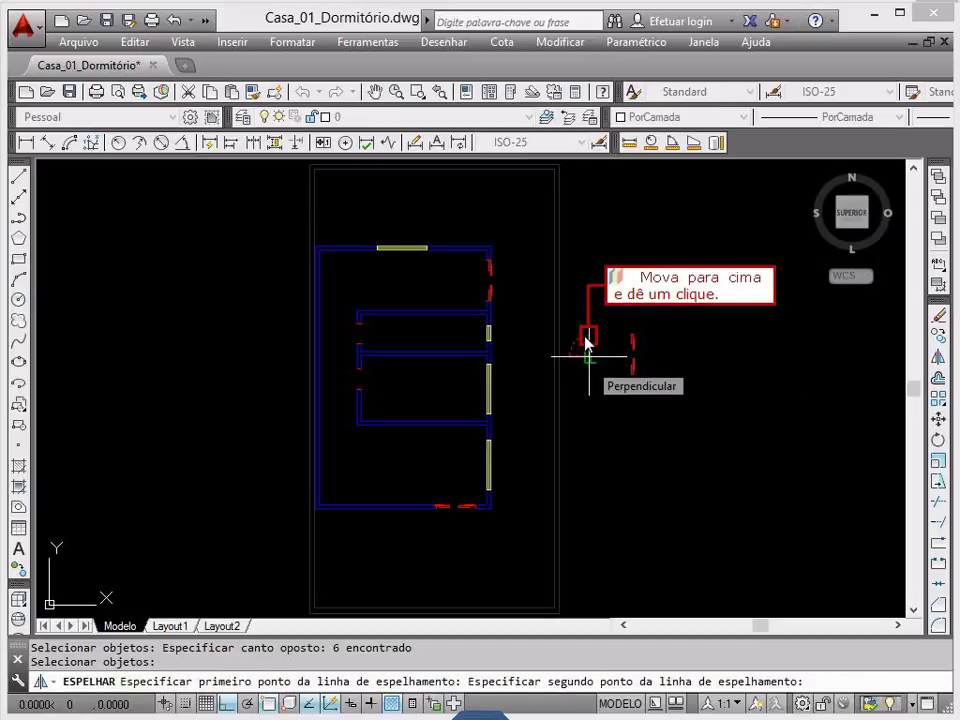
click(587, 342)
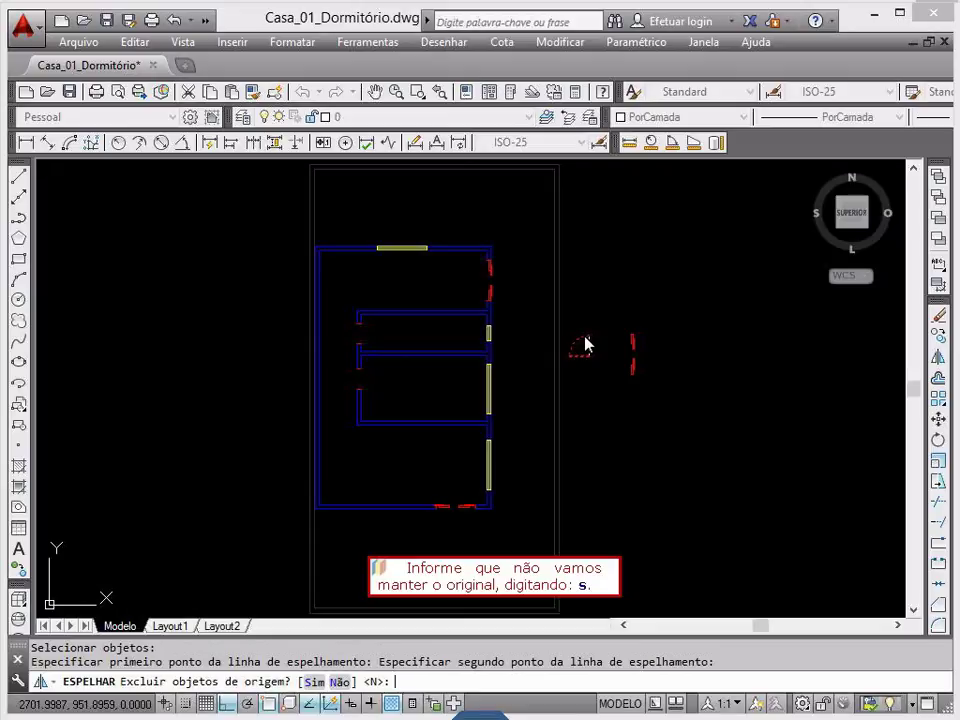
text(s)
key(Return)
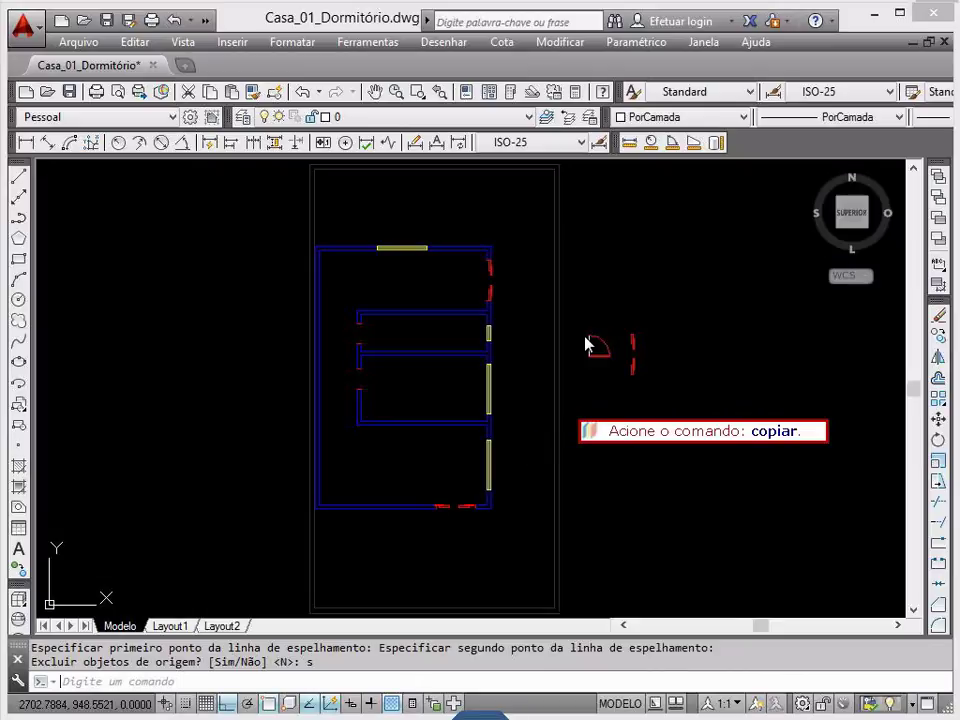
Step: Copy the mirrored door from its hinge corner into the left inner-wall openings of both middle rooms
text(cop)
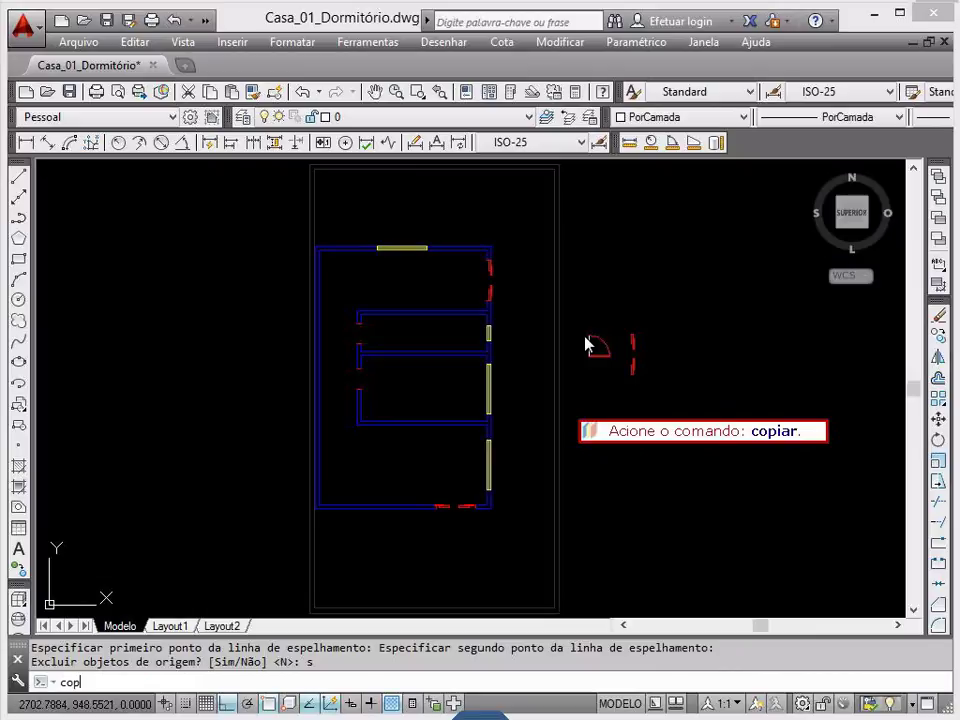
text(iar)
key(Return)
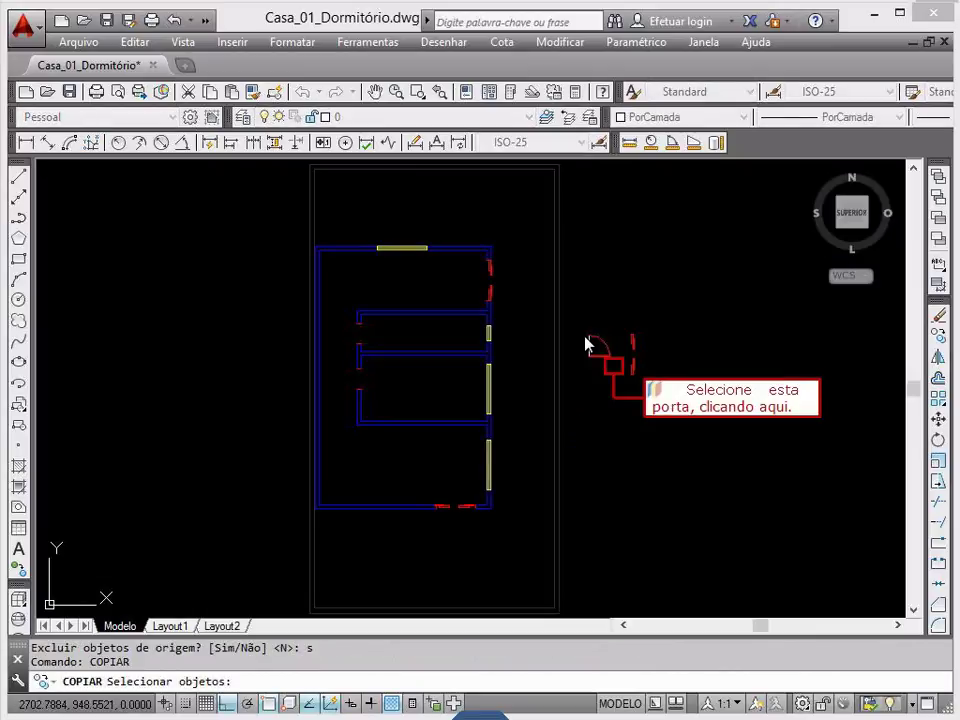
click(589, 345)
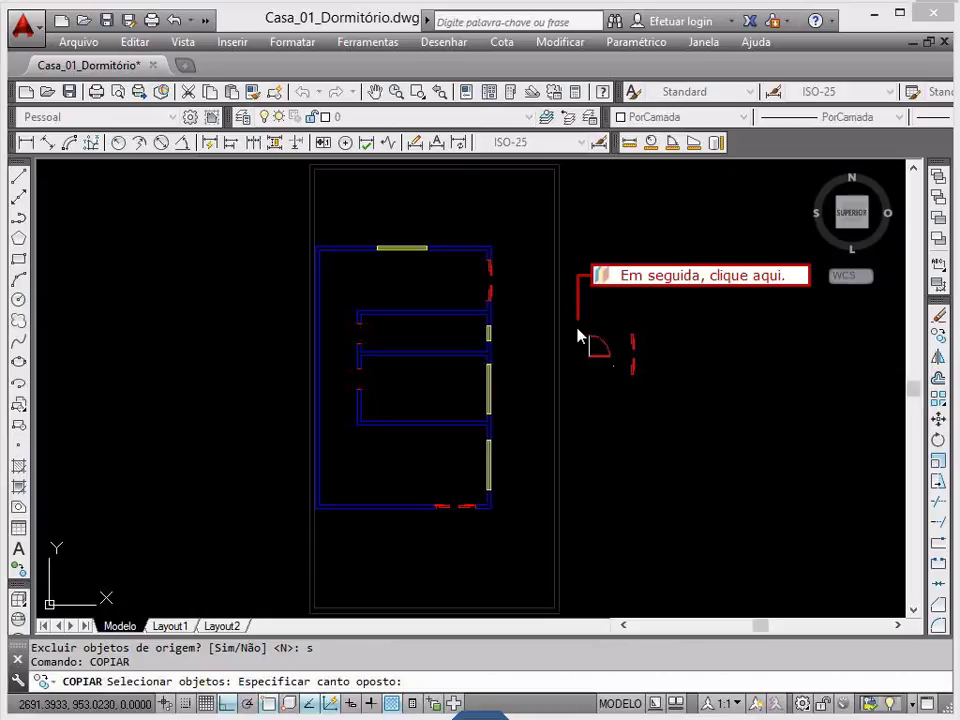
click(578, 337)
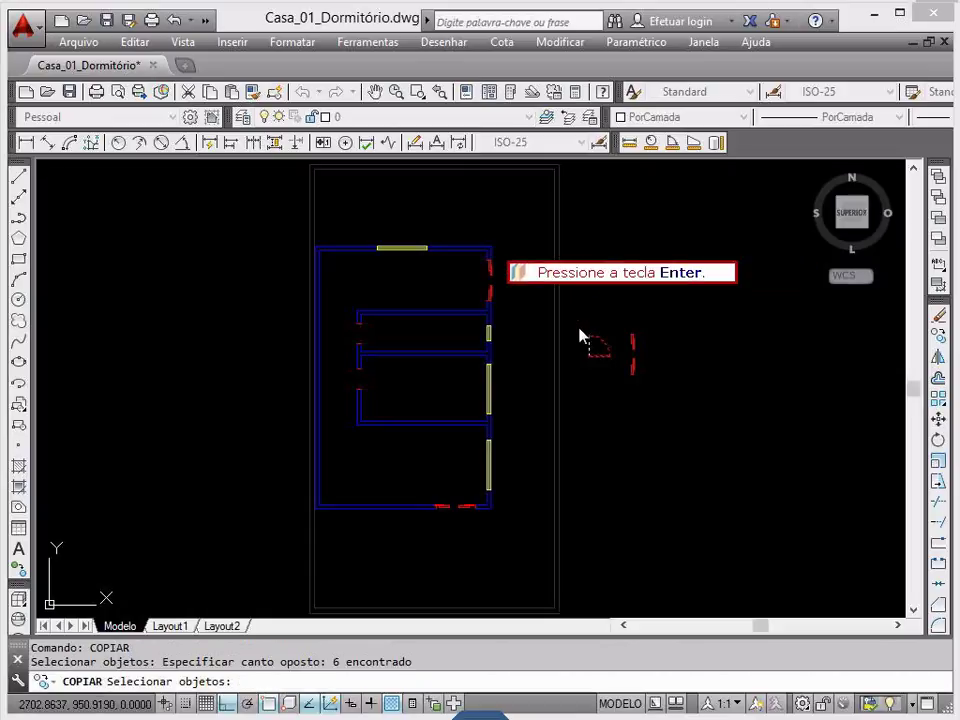
key(Return)
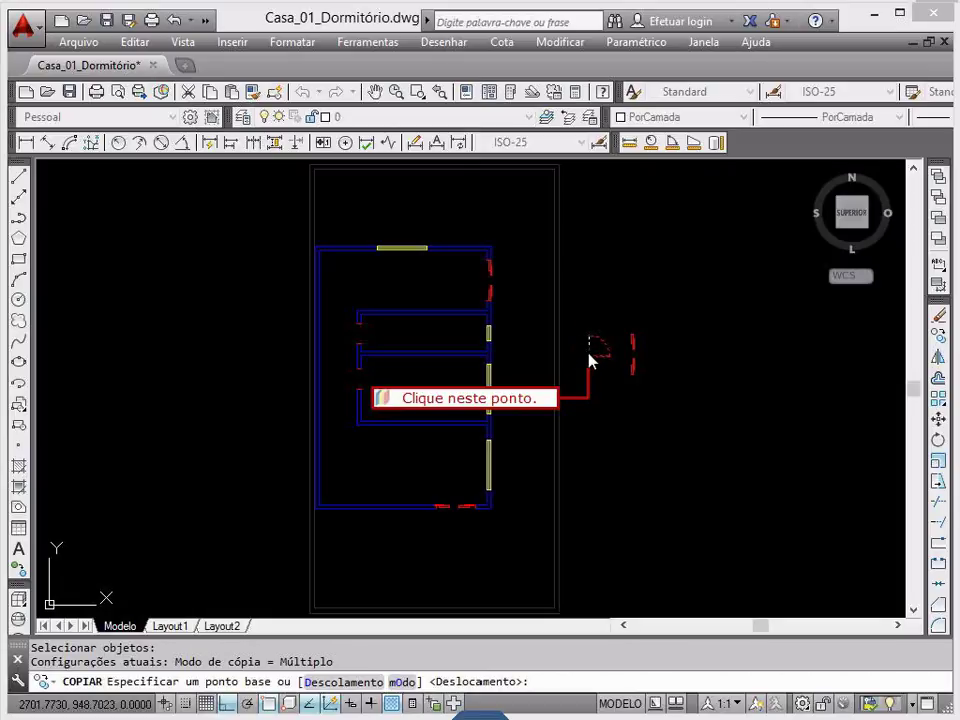
click(588, 353)
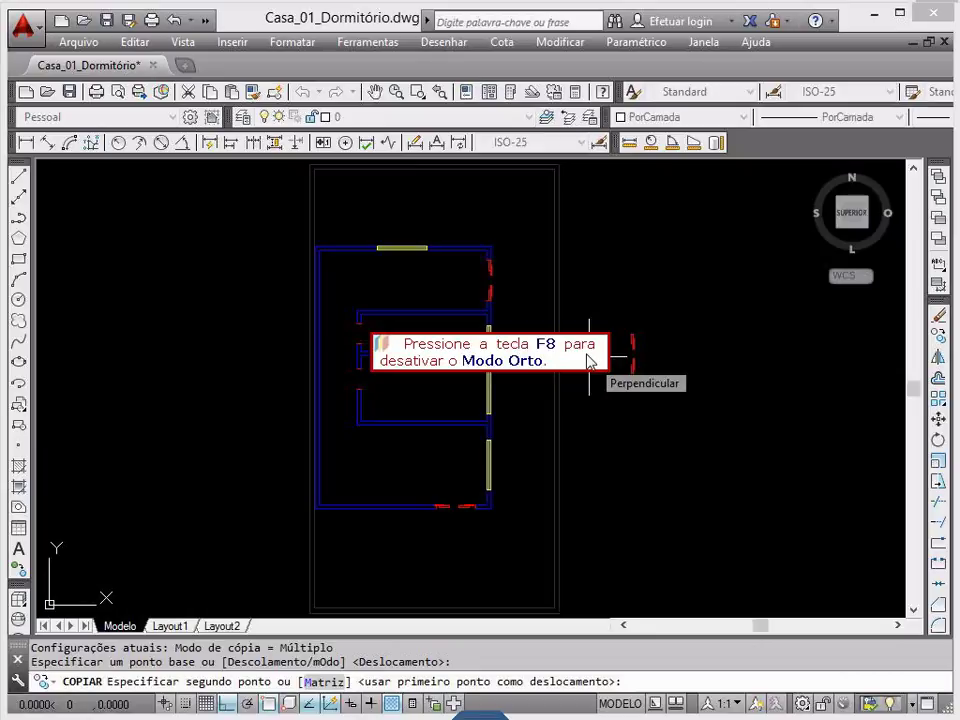
key(F8)
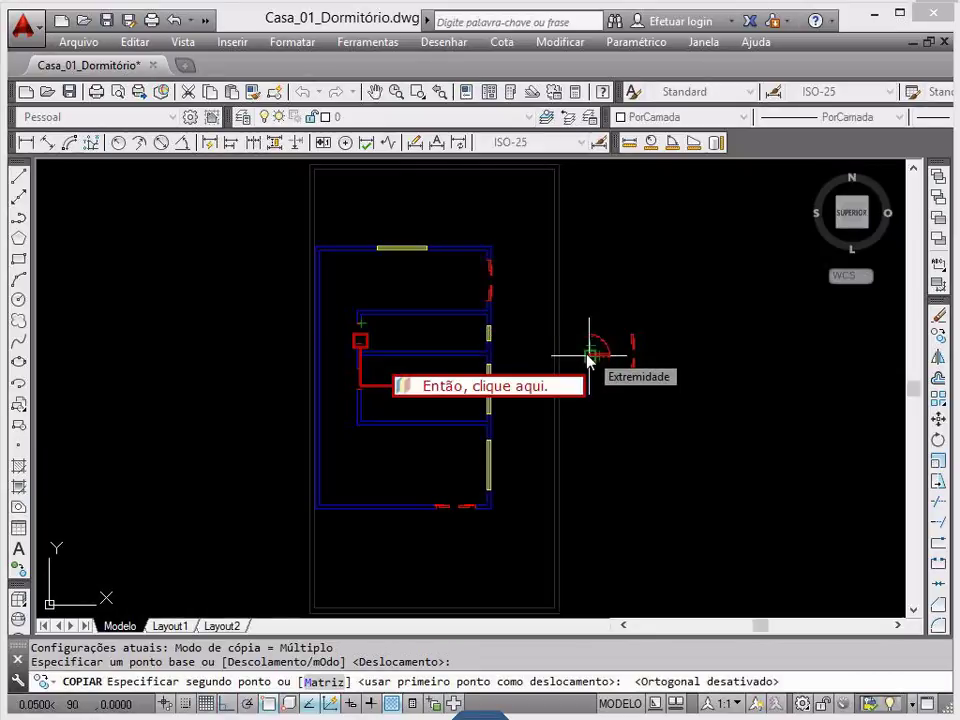
click(366, 347)
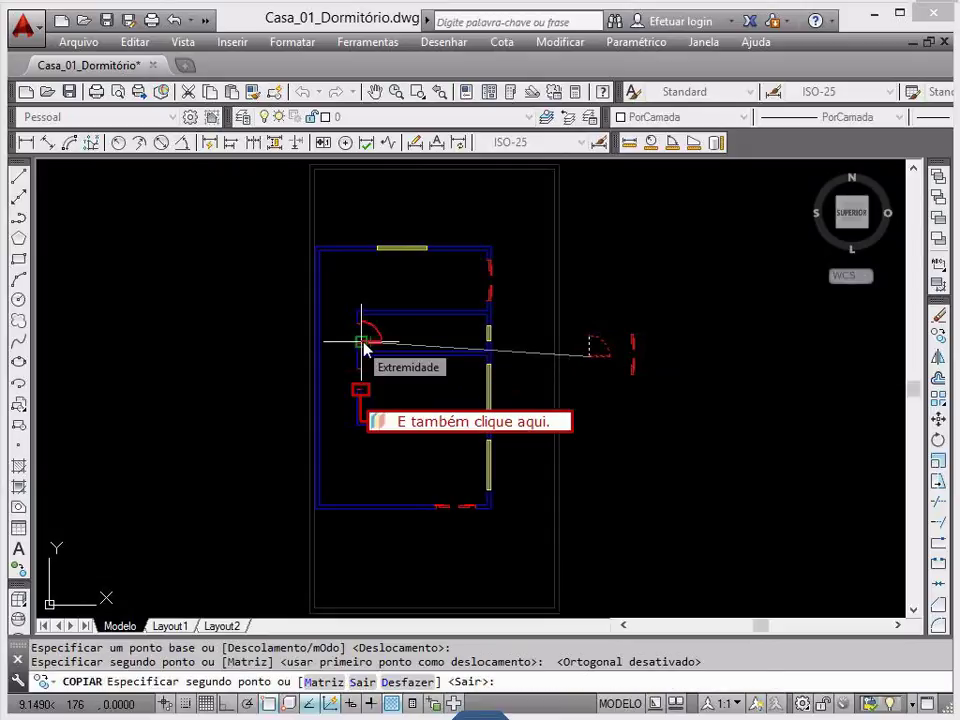
click(363, 393)
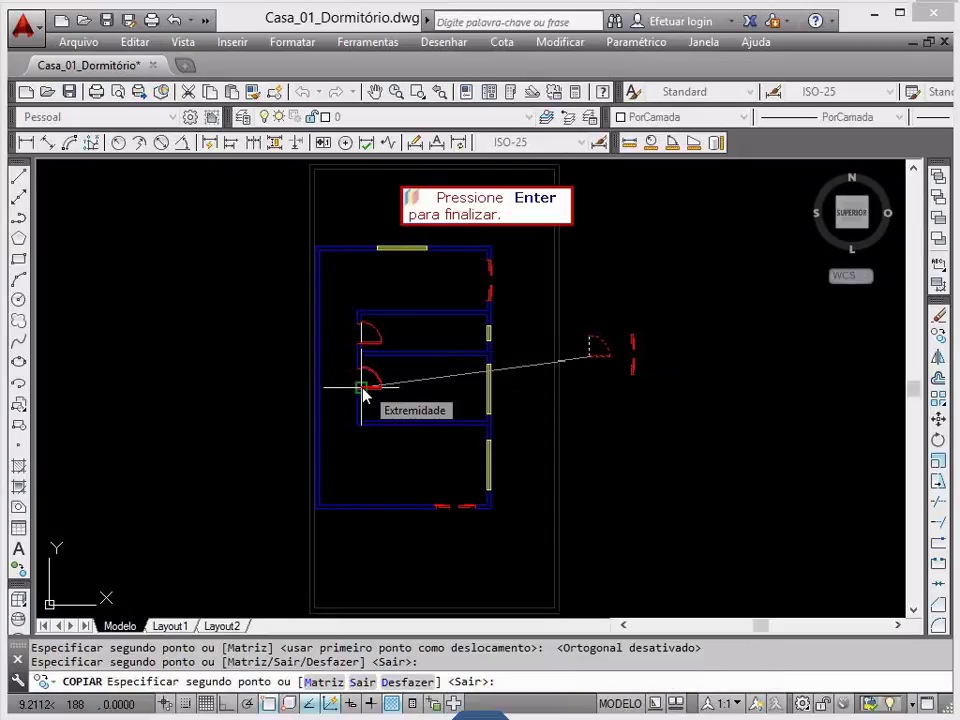
key(Return)
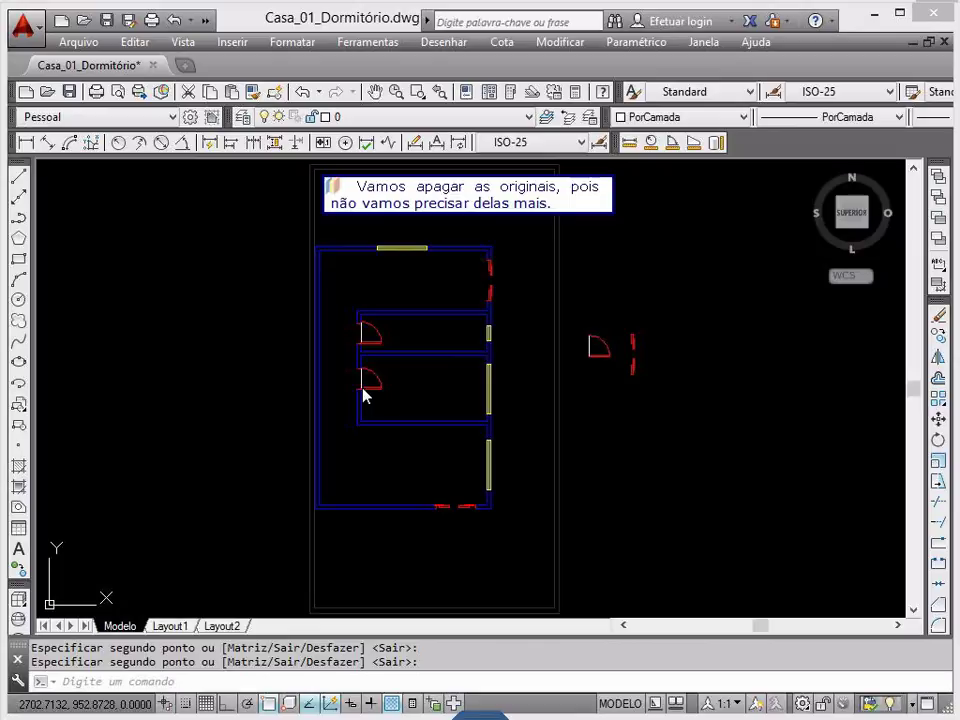
Step: Erase the leftover original door symbols to the right of the floor plan
click(581, 331)
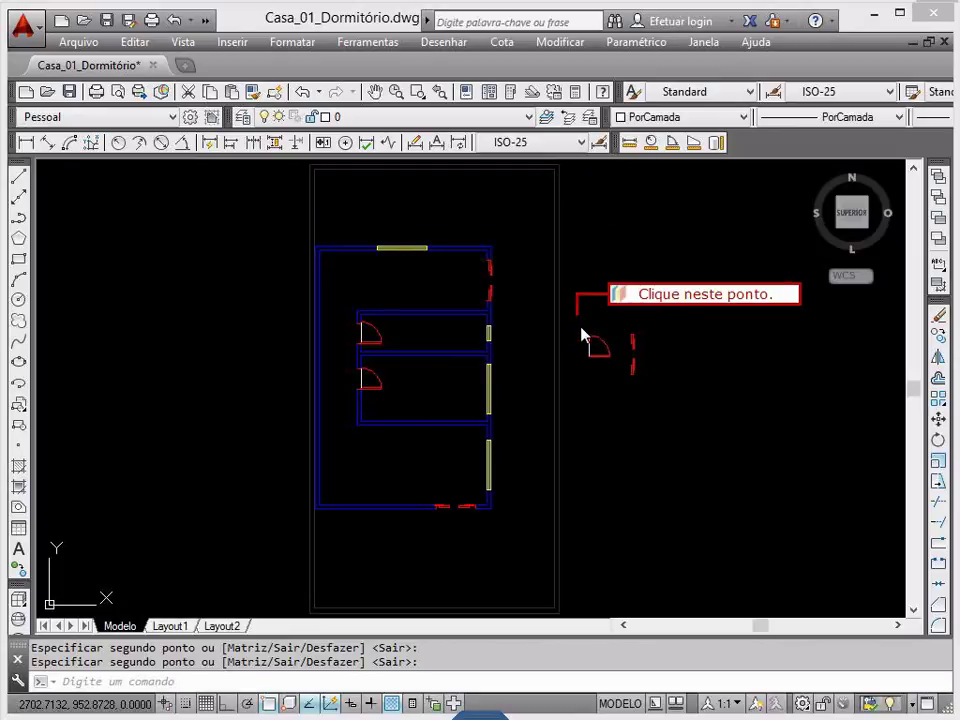
click(580, 326)
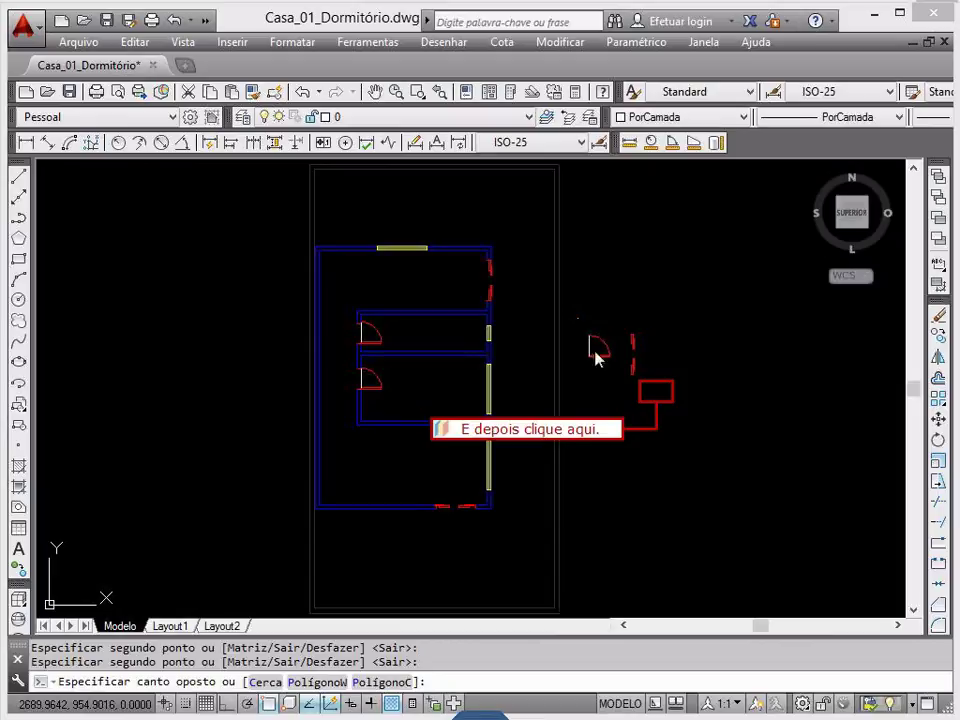
click(656, 401)
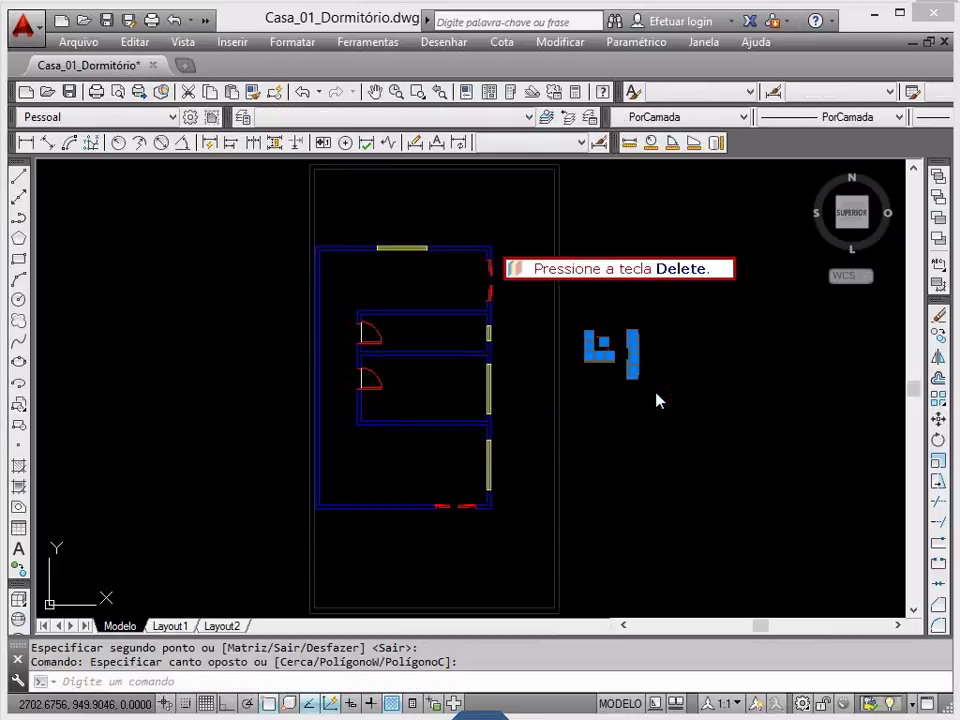
key(Delete)
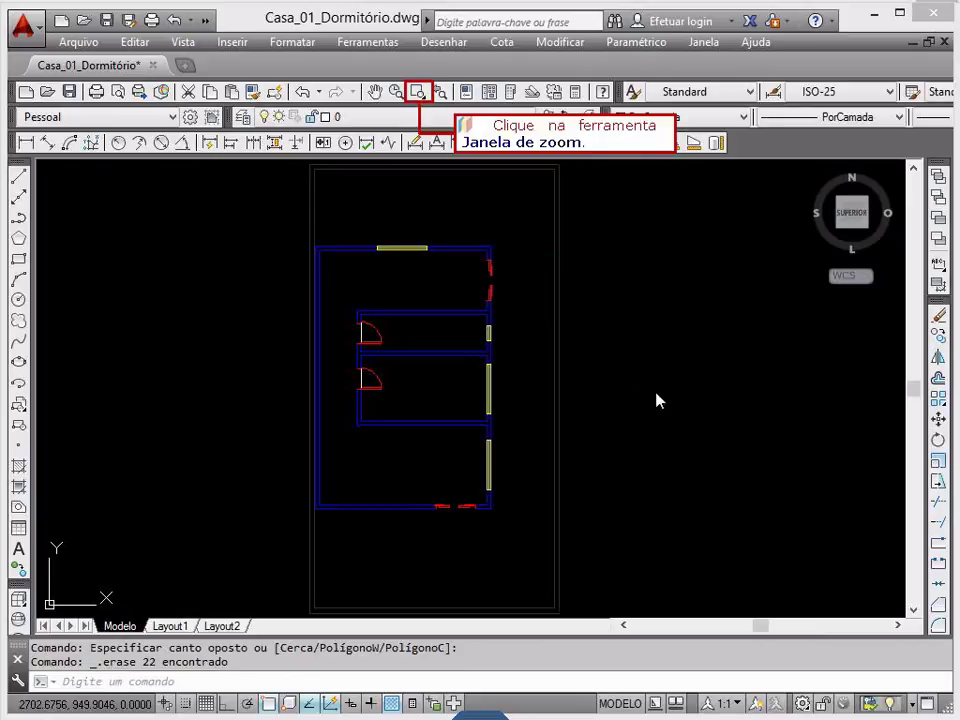
Step: Window-zoom into the upper rooms of the bedroom plan to check the placed doors
click(418, 93)
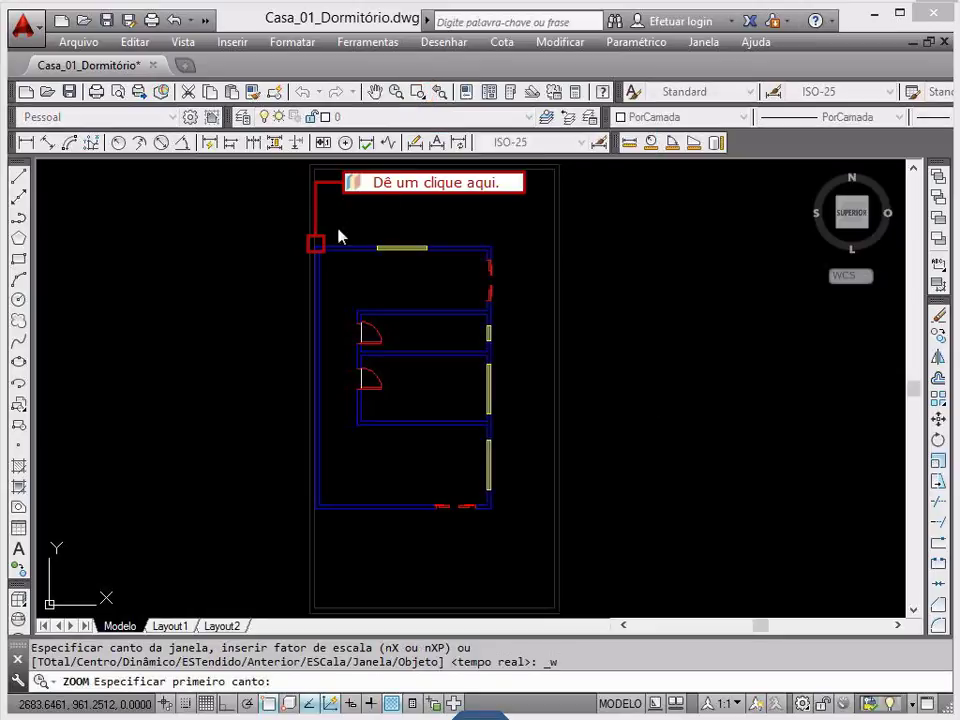
click(316, 249)
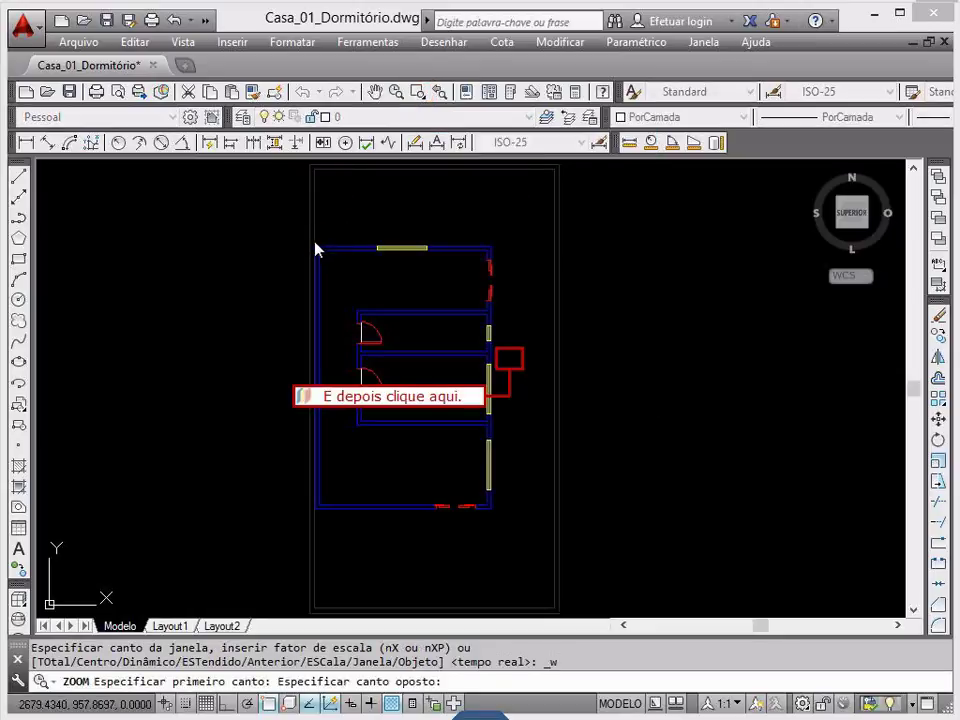
click(512, 365)
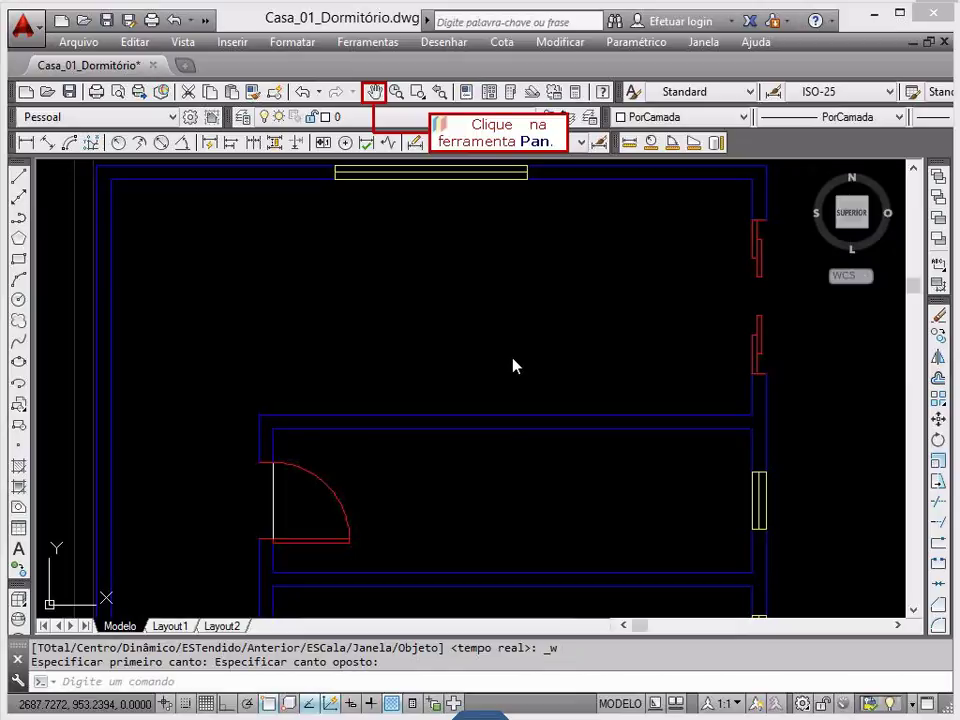
Step: Pan down the plan until the bottom wall and its two door openings are visible
click(374, 92)
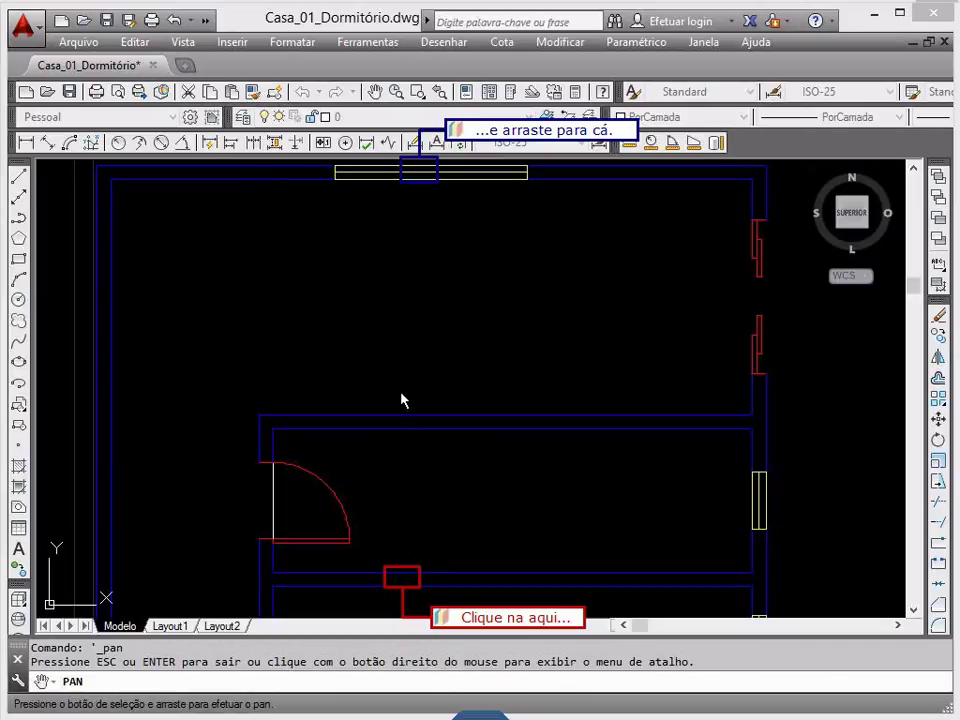
drag(401, 400, 419, 178)
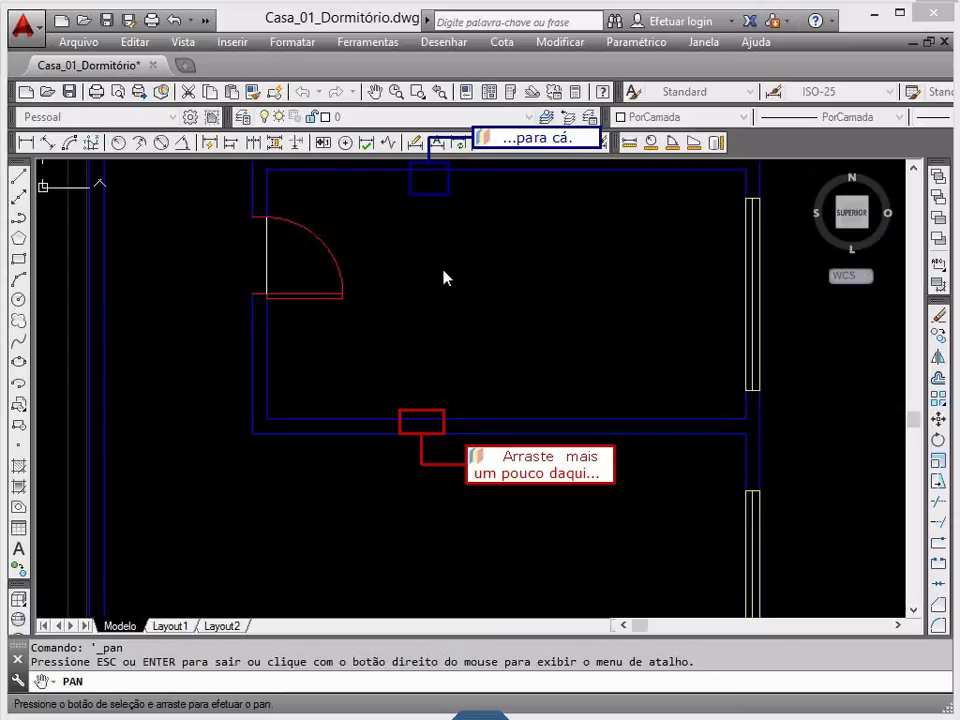
drag(416, 427, 422, 189)
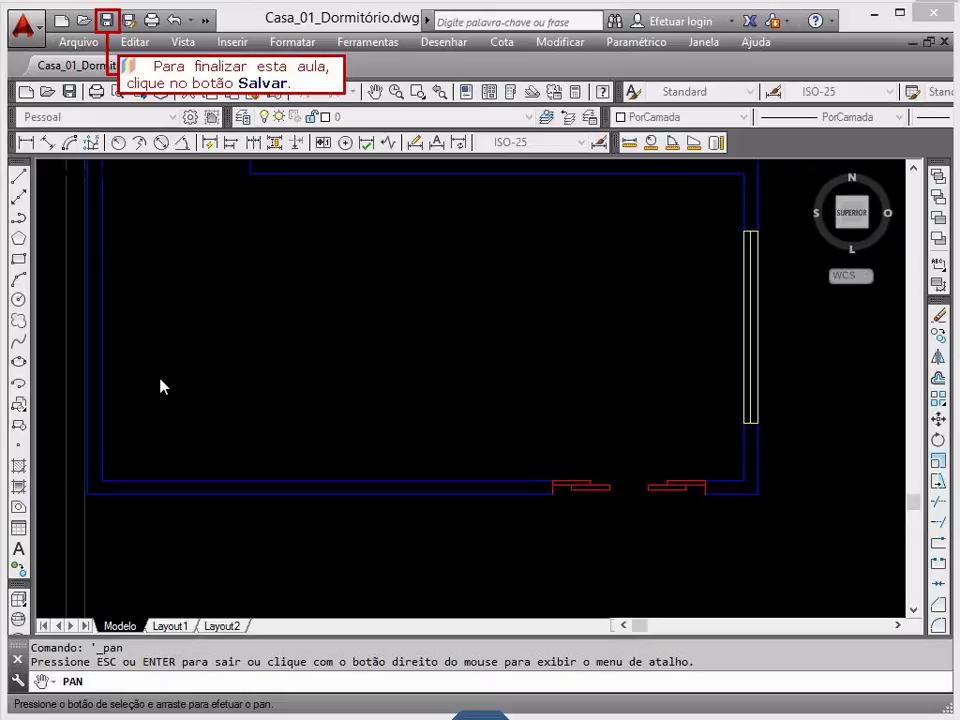
Step: Save Casa_01_Dormitório.dwg from the Quick Access toolbar
click(107, 20)
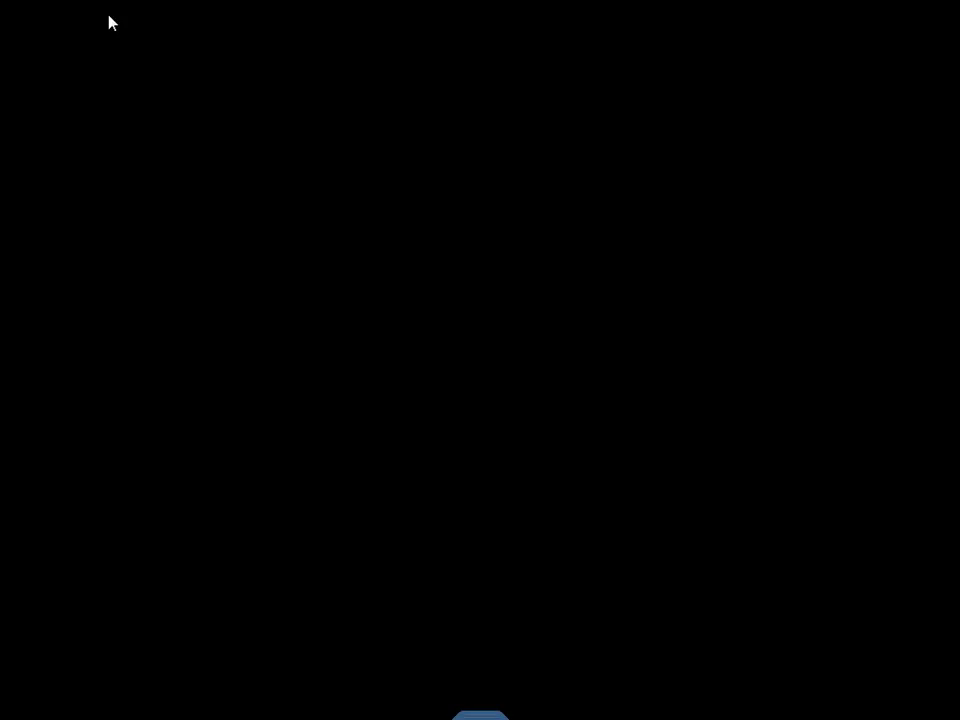